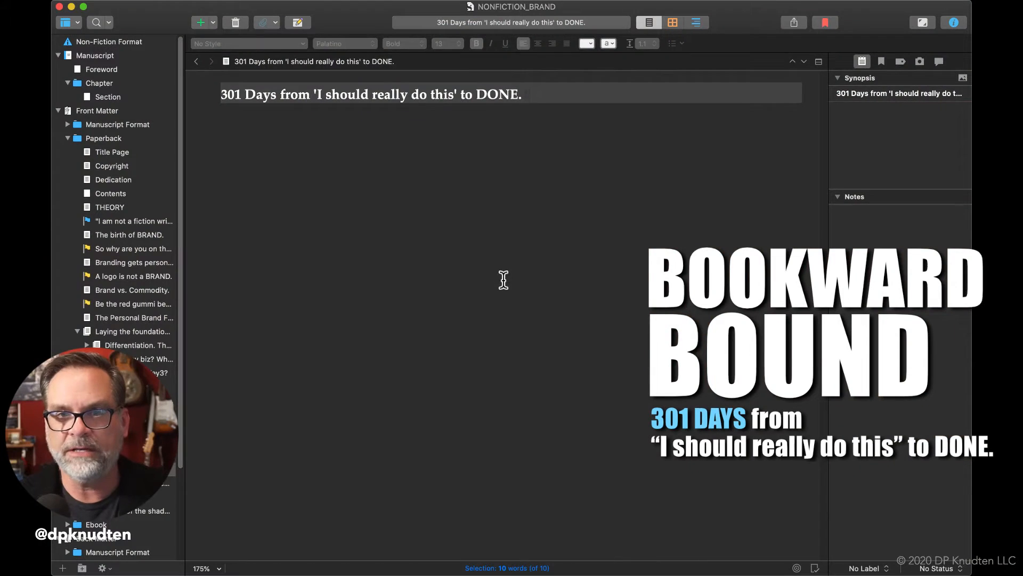
# Expand "Differentiation. Then demonstration." and review the documents nested under "Laying the foundation for your NonFiction Brand."
pyautogui.click(504, 276)
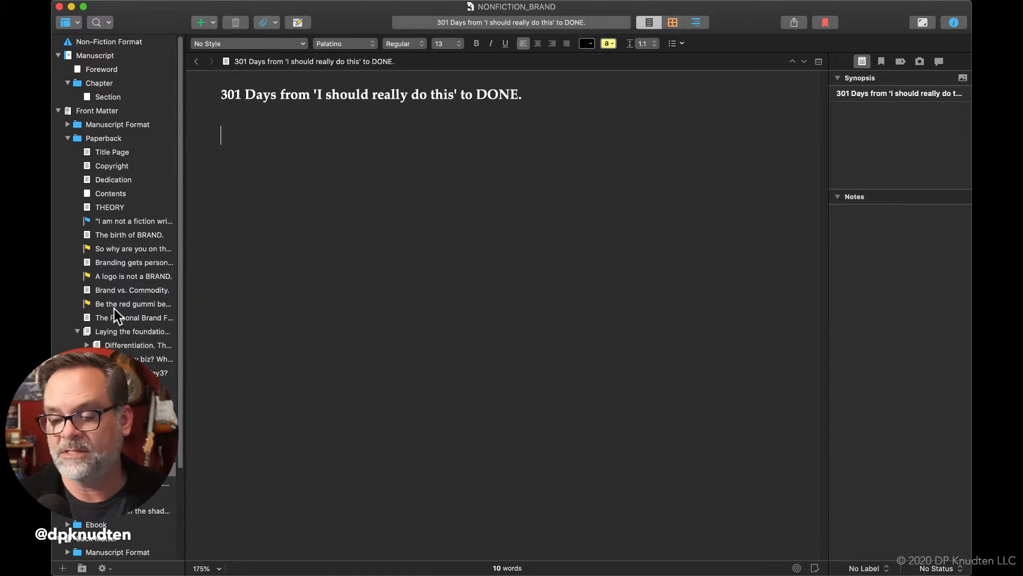
pyautogui.click(78, 331)
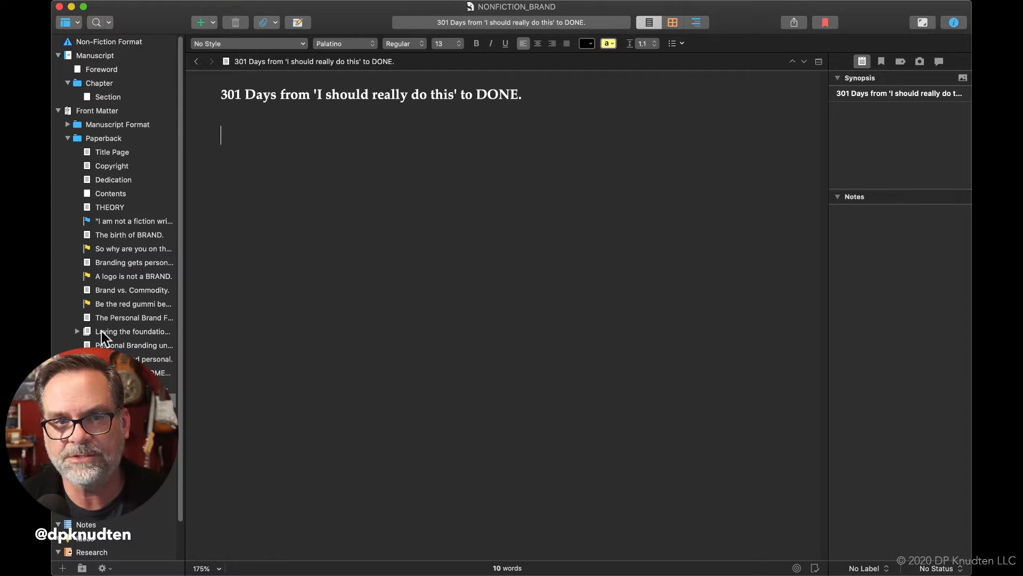
pyautogui.click(78, 331)
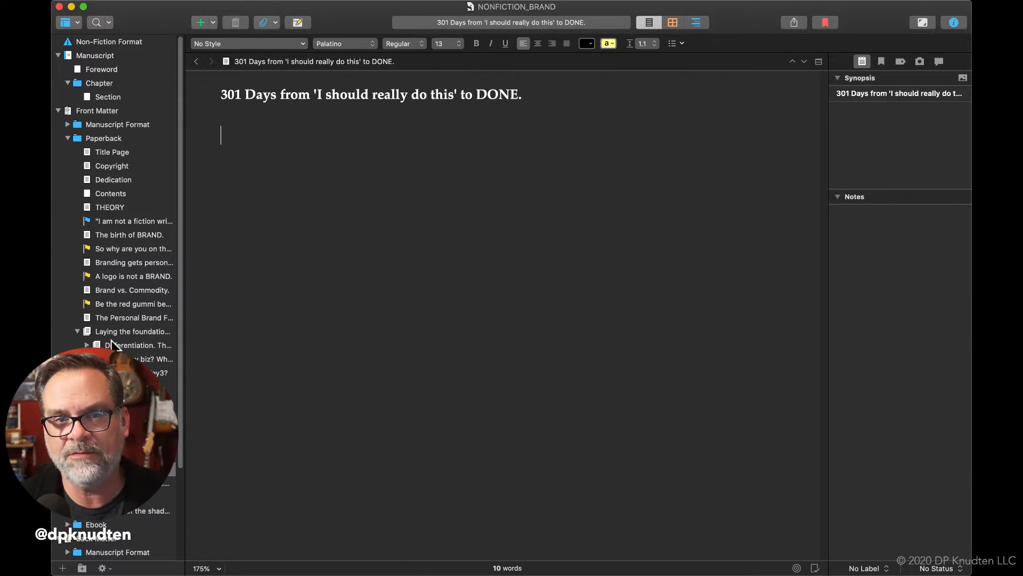
pyautogui.click(84, 331)
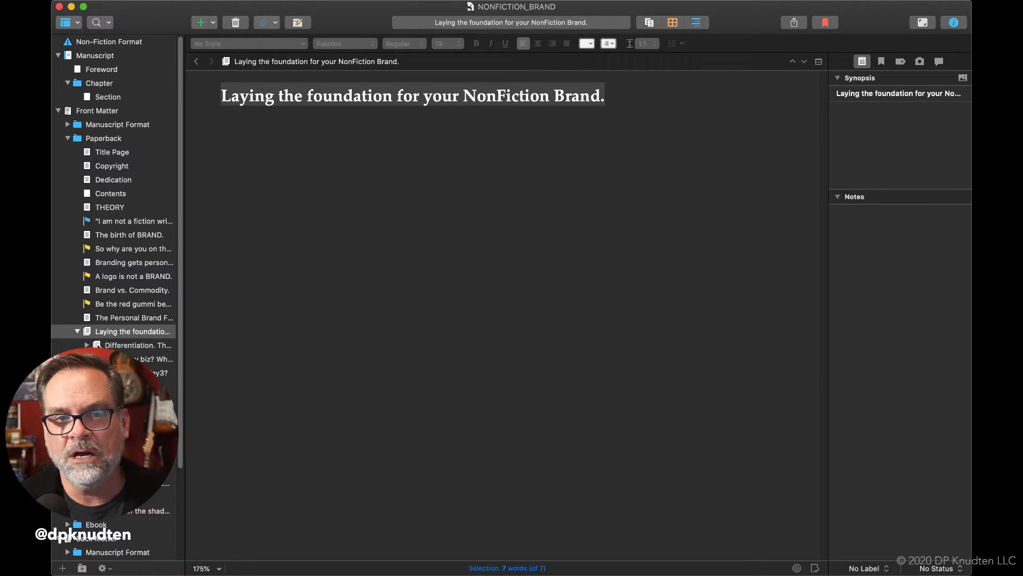
pyautogui.click(98, 344)
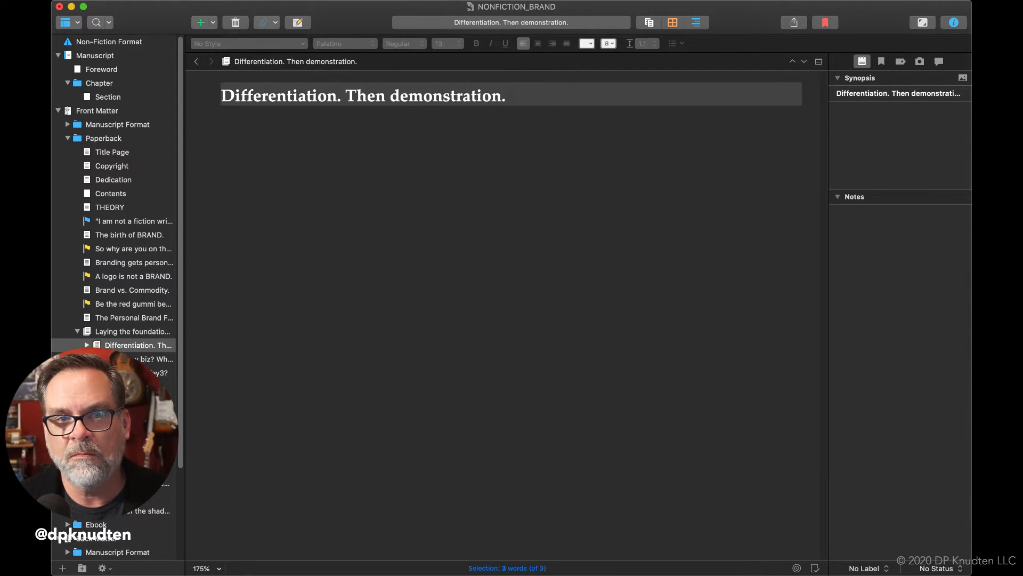
pyautogui.click(101, 359)
pyautogui.click(87, 345)
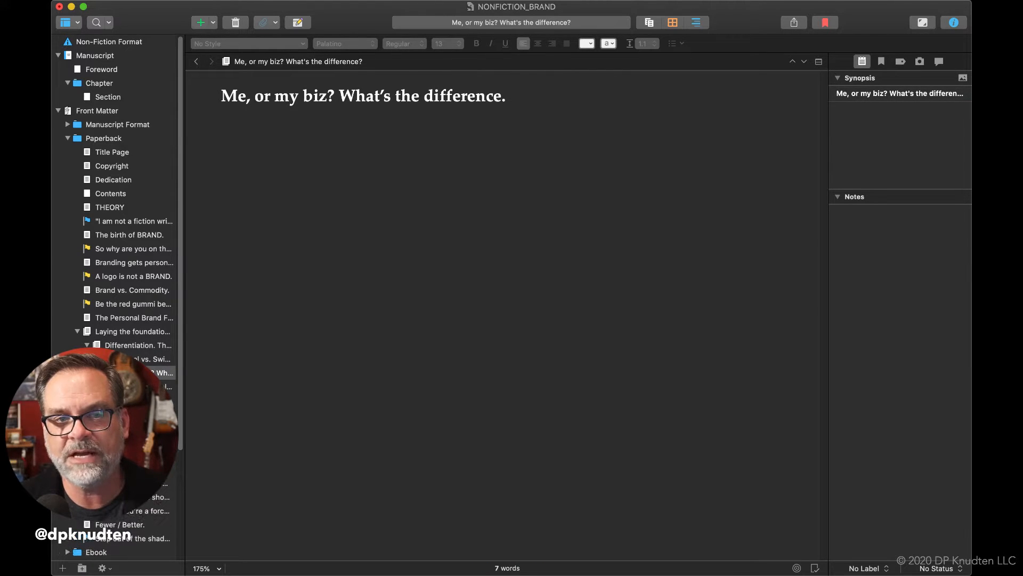
pyautogui.click(120, 359)
pyautogui.click(120, 373)
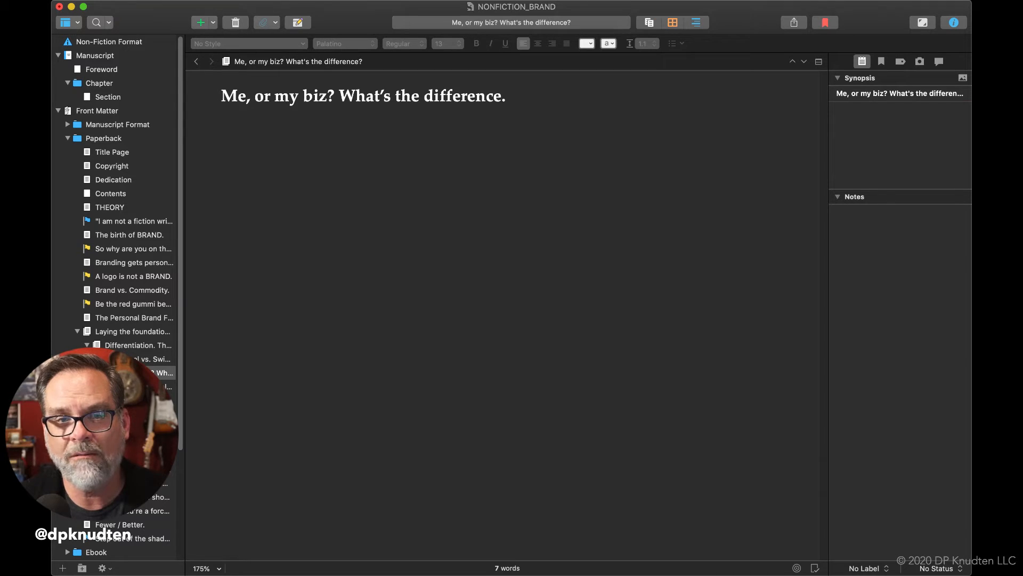
# Copy the title of the empty "Scalpel vs. Swiss Army Knife." document into its body text
pyautogui.click(133, 359)
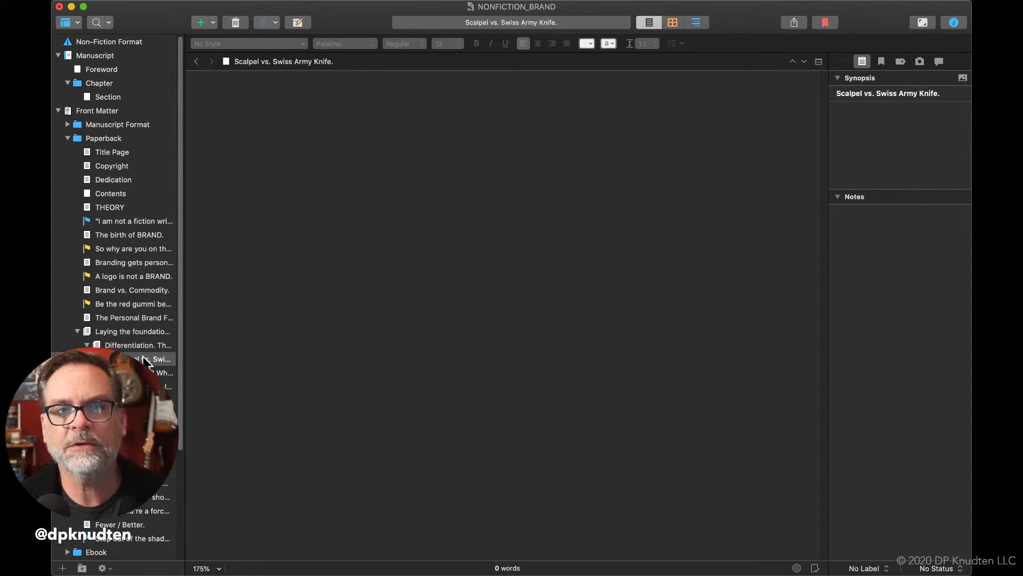
pyautogui.doubleClick(290, 60)
pyautogui.press('super+c')
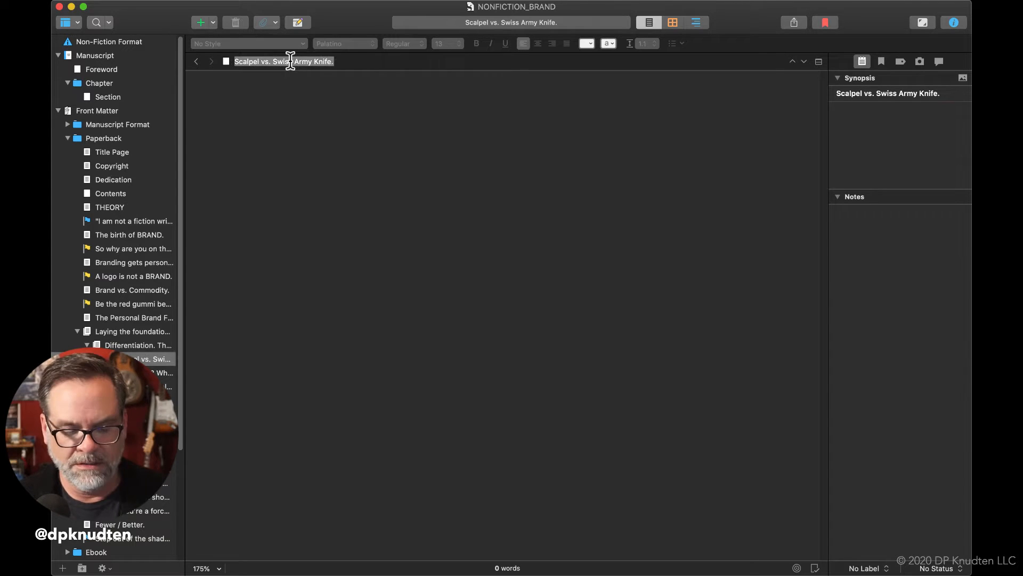
pyautogui.click(287, 92)
pyautogui.press('super+v')
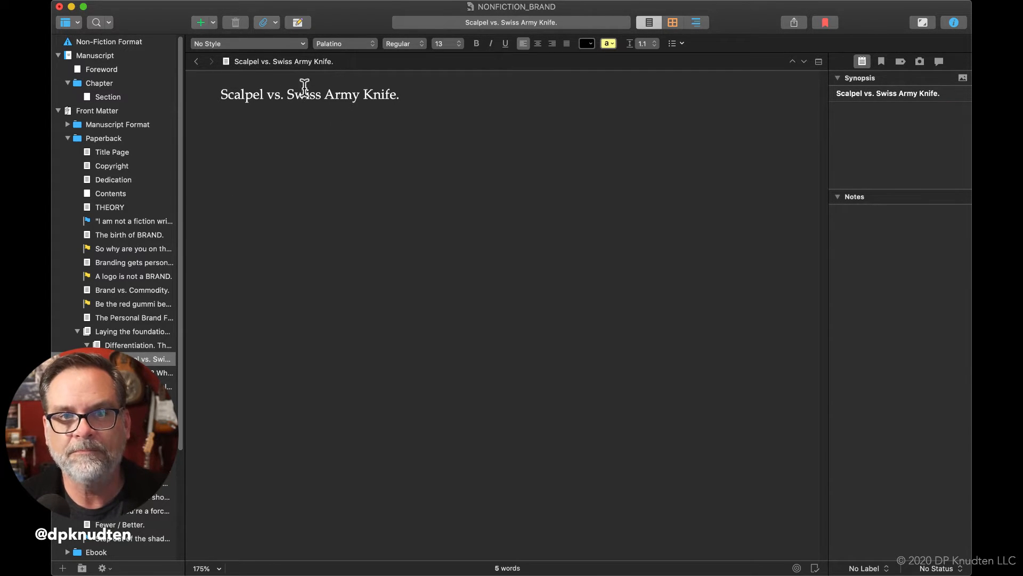
# Format the whole "Scalpel vs. Swiss Army Knife." heading in the body as 16-point bold
pyautogui.doubleClick(304, 94)
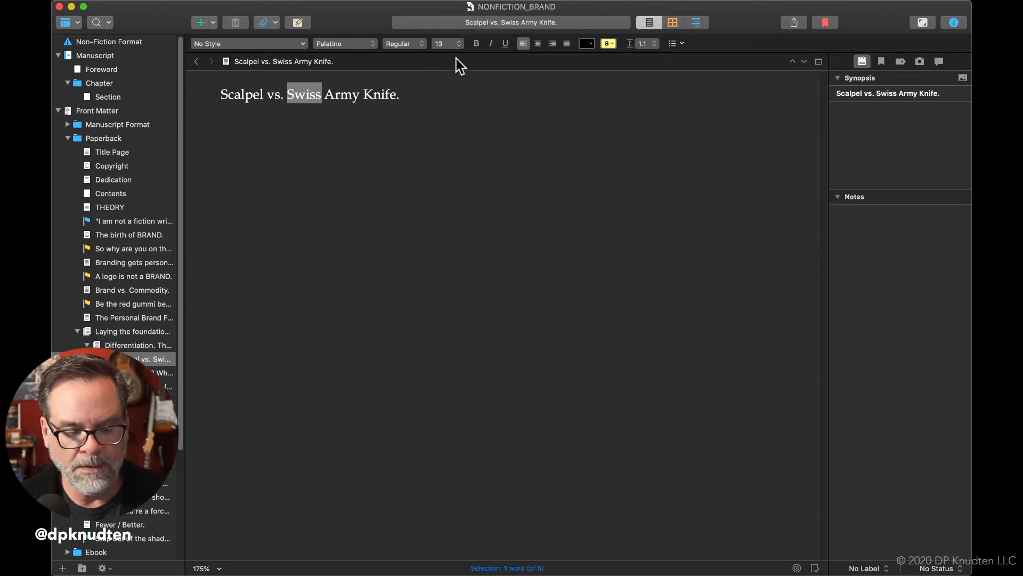
pyautogui.press('super+a')
pyautogui.click(449, 45)
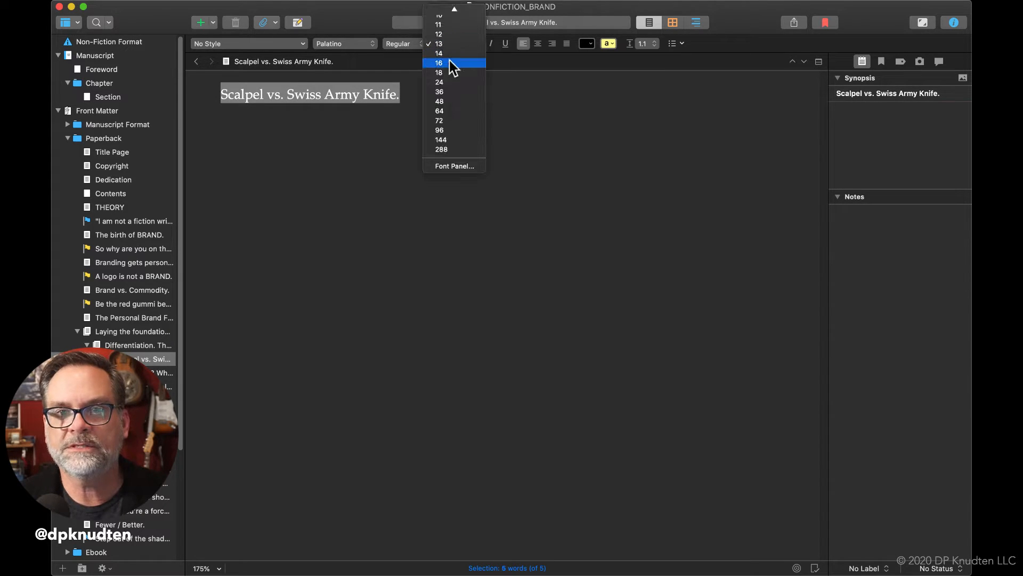
pyautogui.click(449, 63)
pyautogui.click(476, 43)
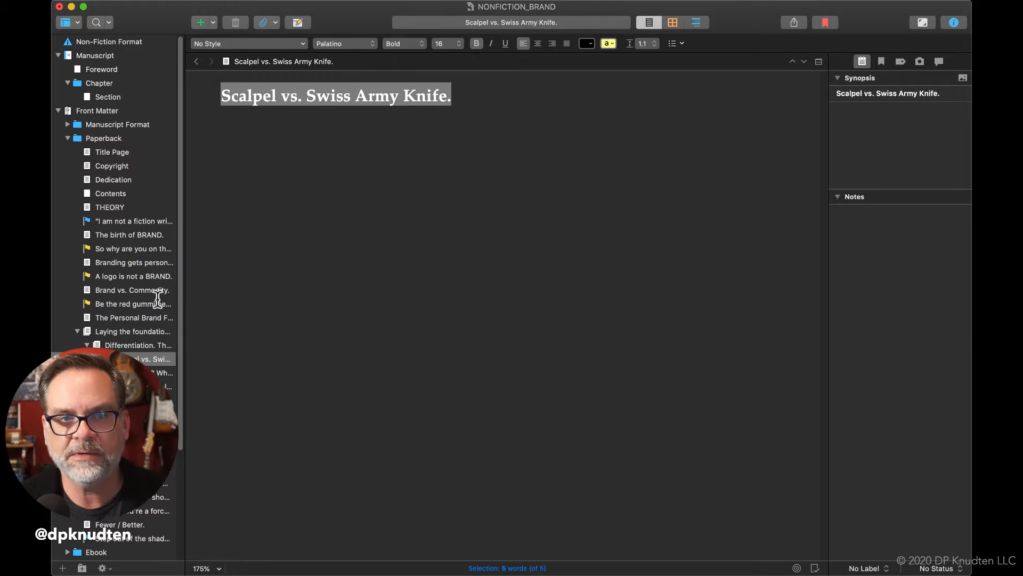
# Change the icon of the "Laying the foundation for your NonFiction Brand." document to the Red Flag
pyautogui.click(134, 373)
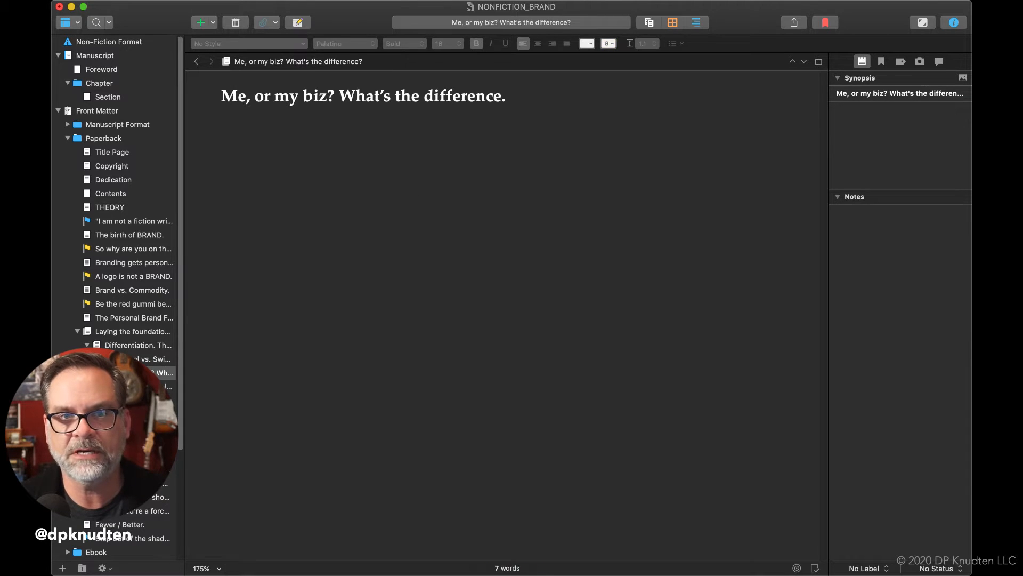
pyautogui.click(133, 386)
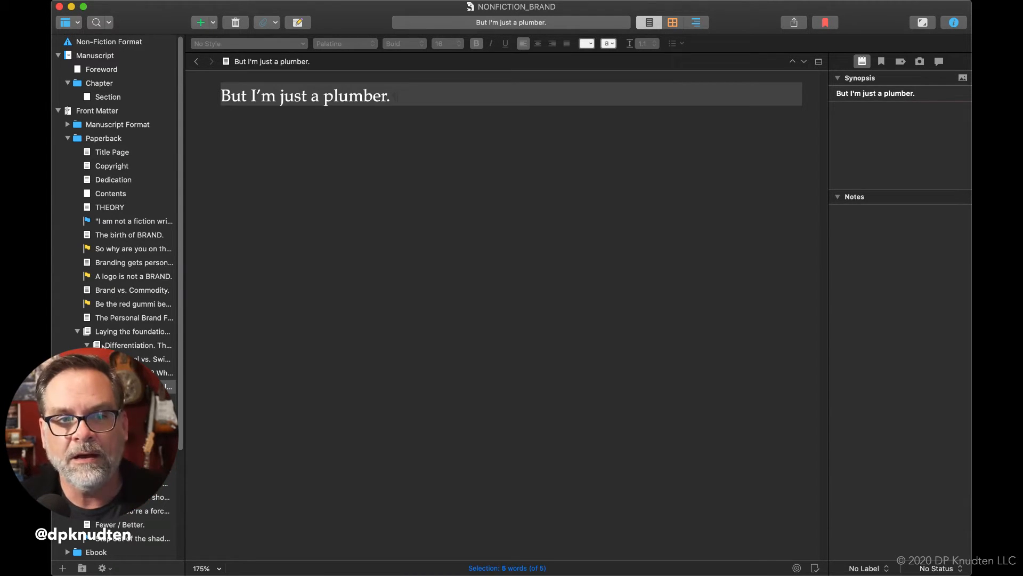
pyautogui.click(87, 331)
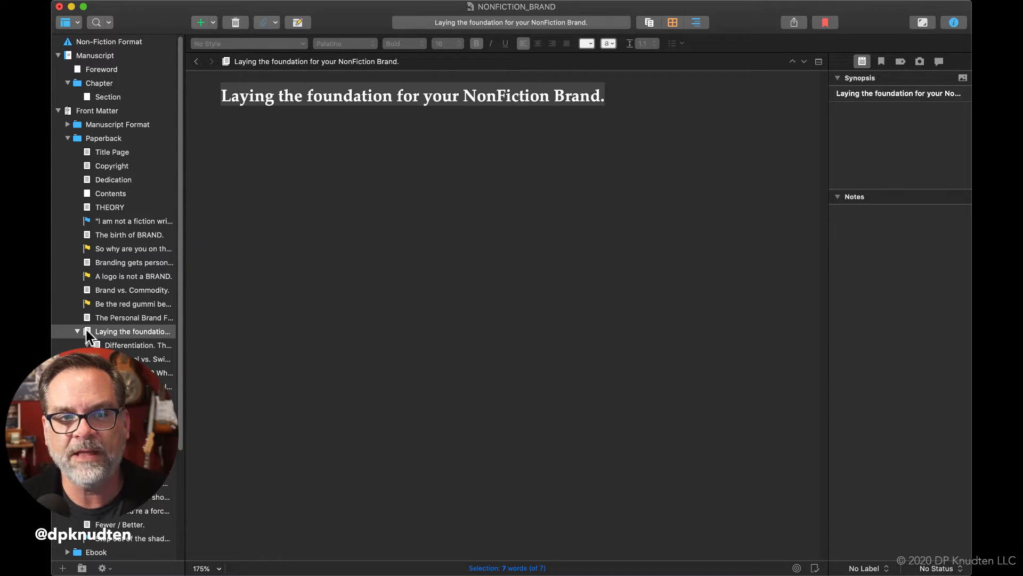
pyautogui.rightClick(87, 332)
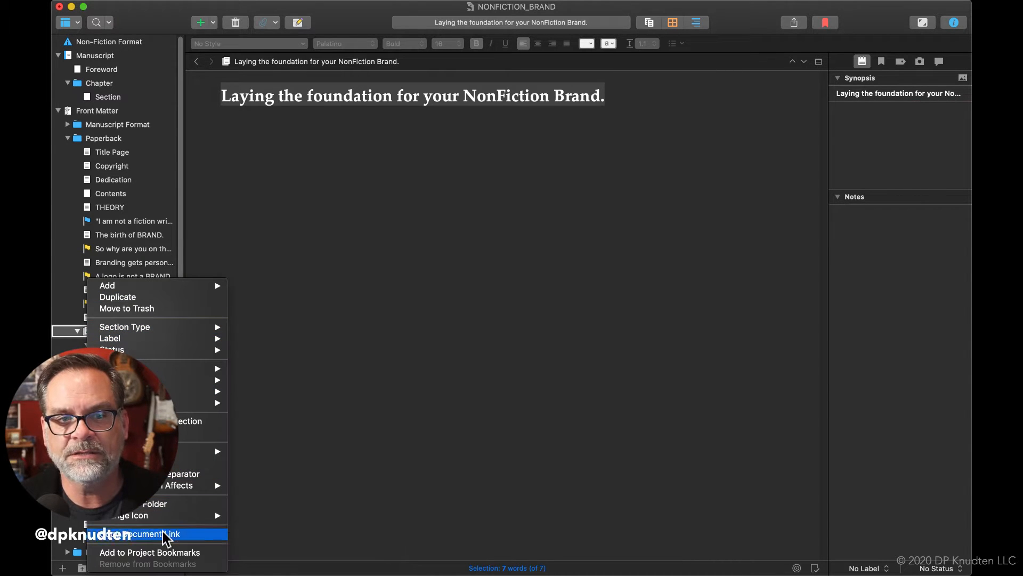
pyautogui.moveTo(165, 514)
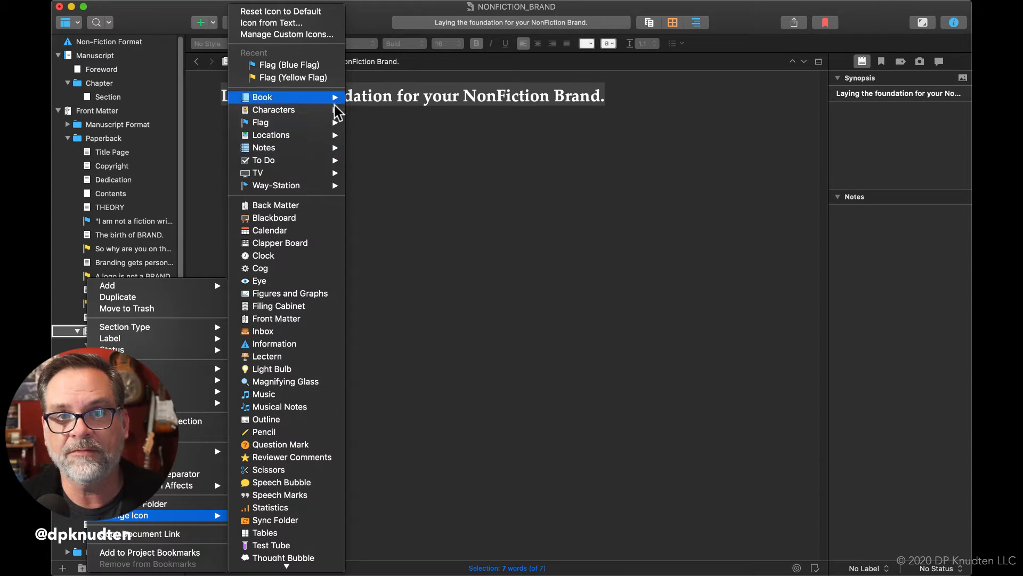
pyautogui.moveTo(334, 123)
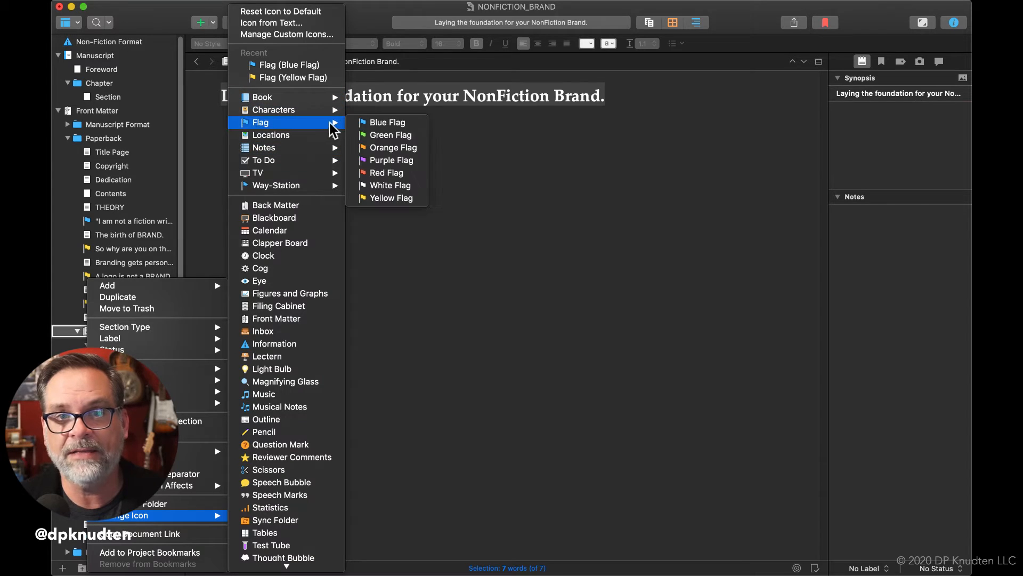
pyautogui.click(387, 173)
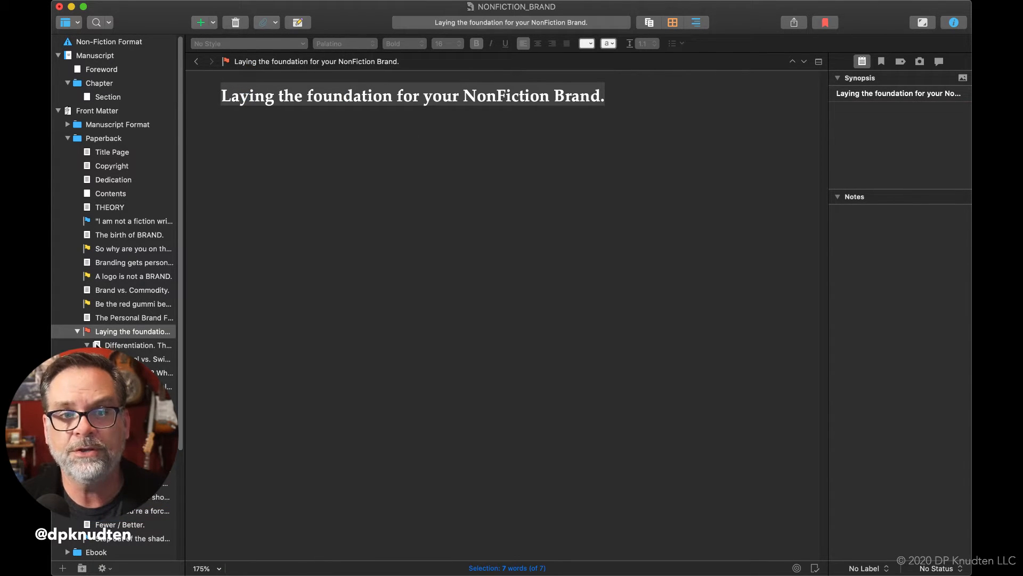
# Change the icon of the nested "Differentiation. Then demonstration." document to the Red Flag
pyautogui.click(97, 343)
pyautogui.rightClick(96, 343)
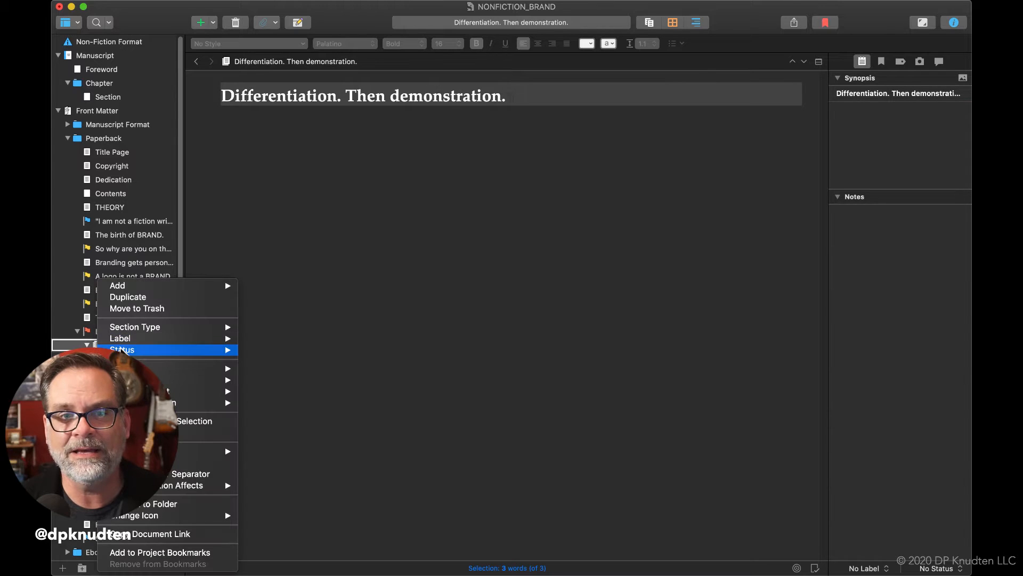
pyautogui.moveTo(150, 515)
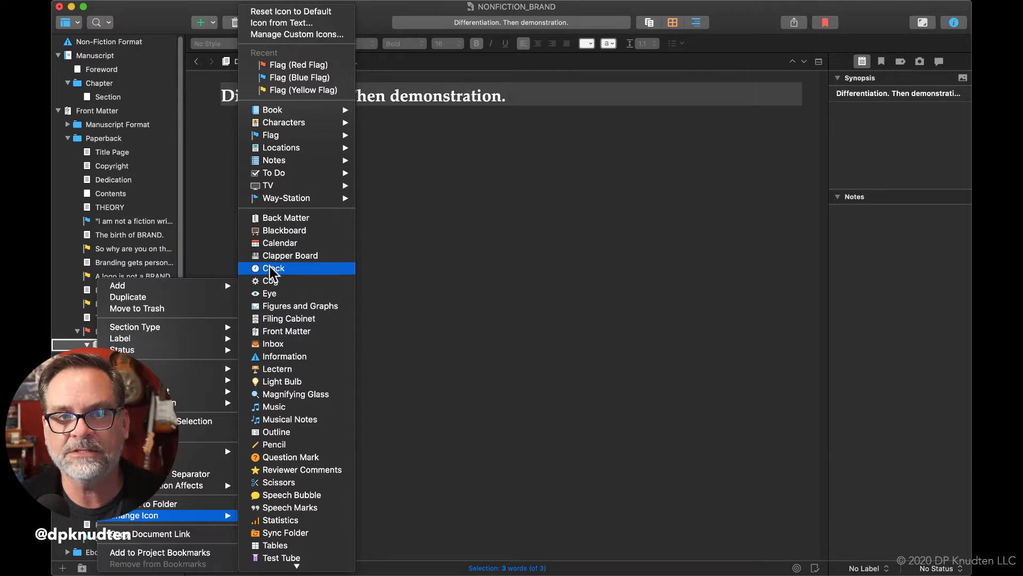
pyautogui.moveTo(291, 137)
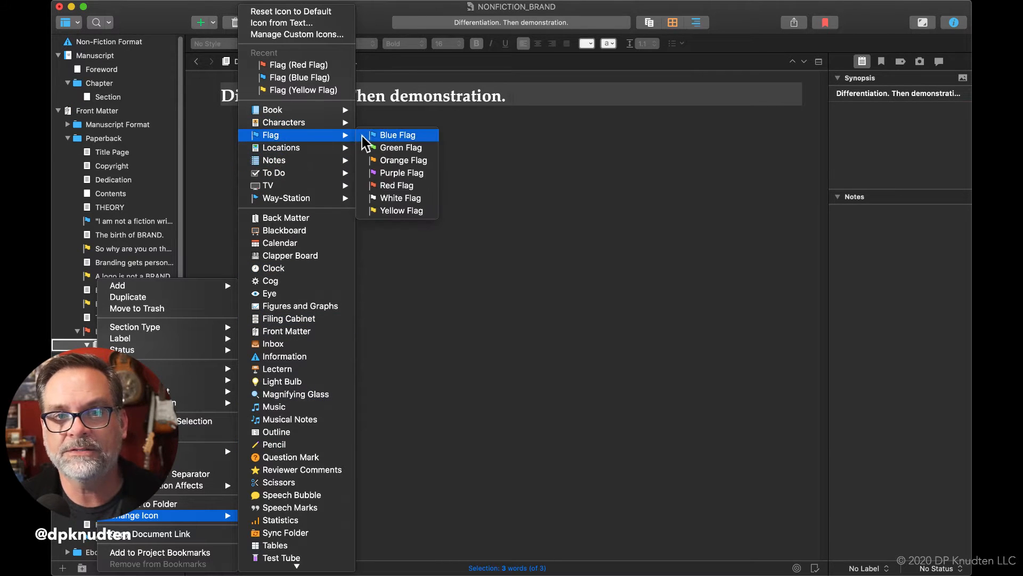
pyautogui.click(397, 185)
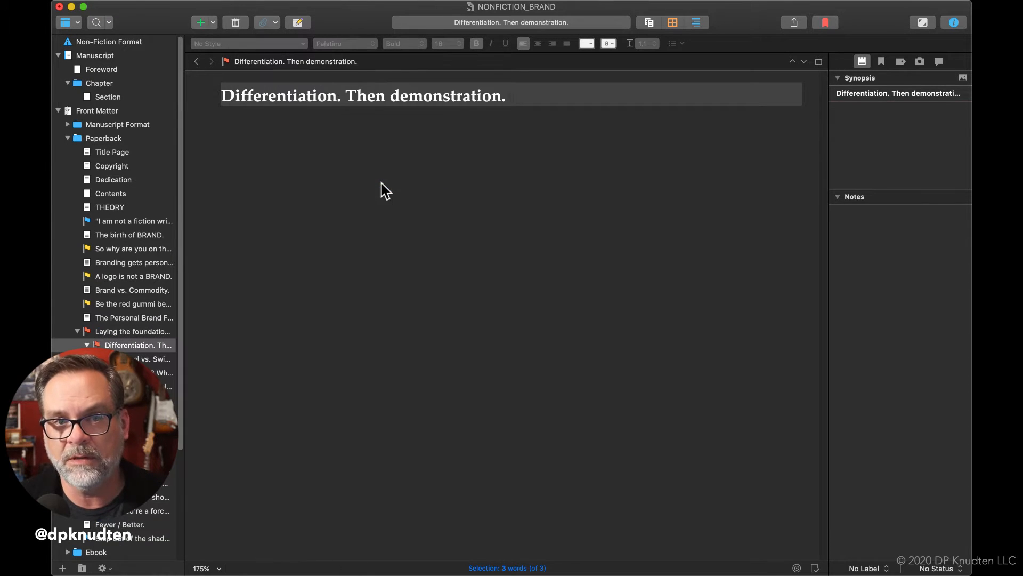
# Give the "Scalpel vs. Swiss Army Knife." document the recently used Red Flag icon
pyautogui.click(118, 359)
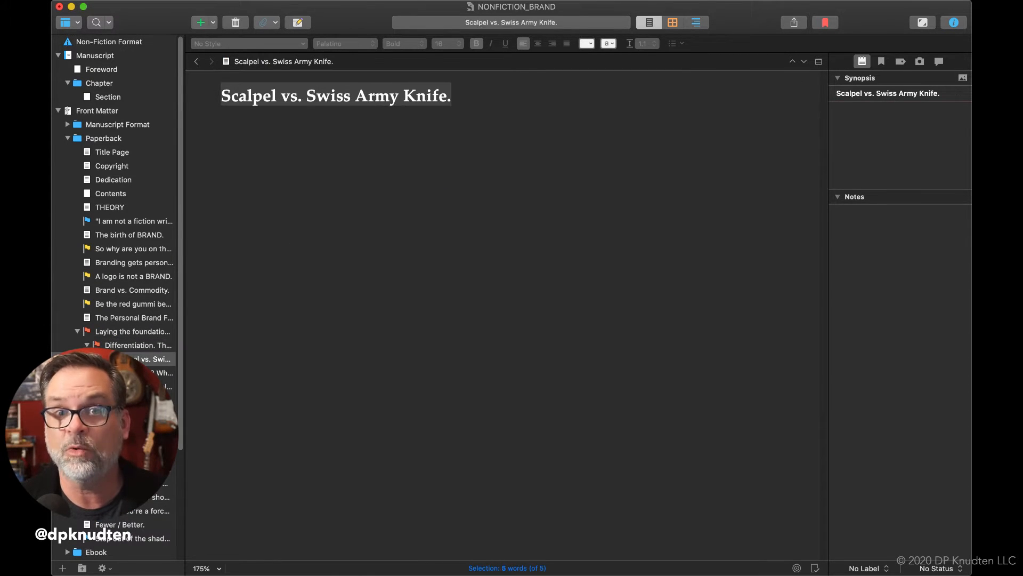
pyautogui.rightClick(112, 359)
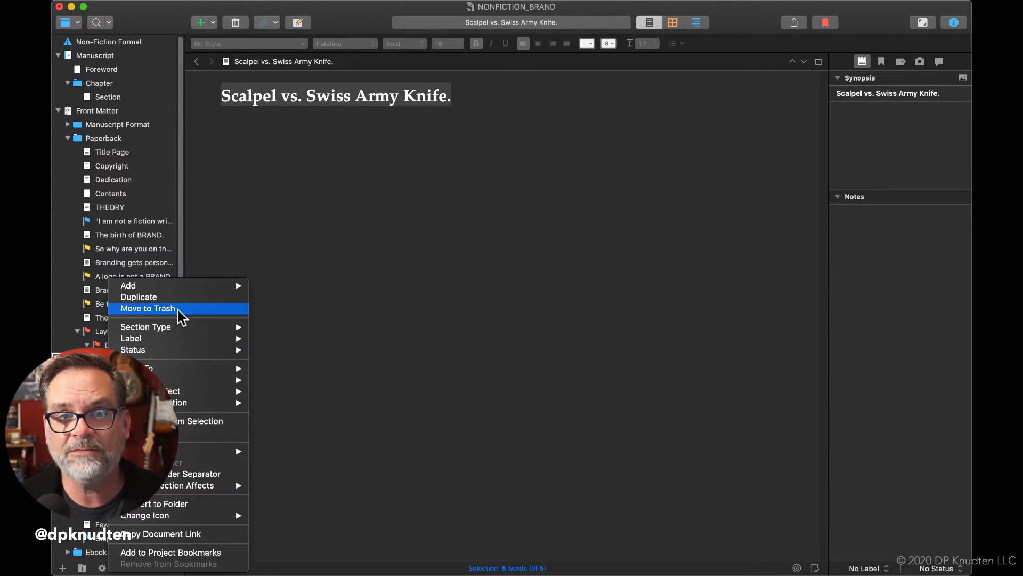
pyautogui.moveTo(184, 488)
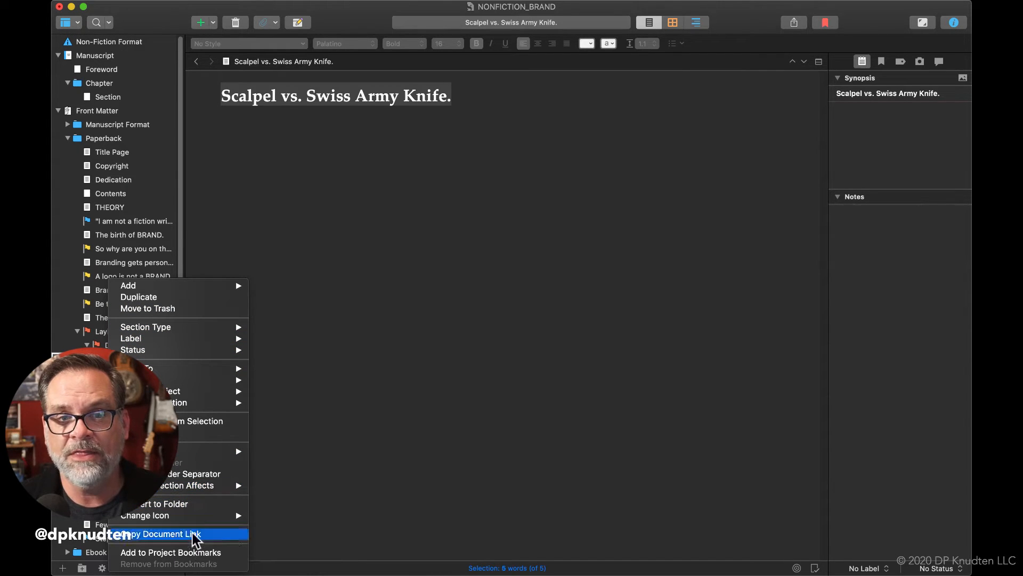
pyautogui.moveTo(206, 517)
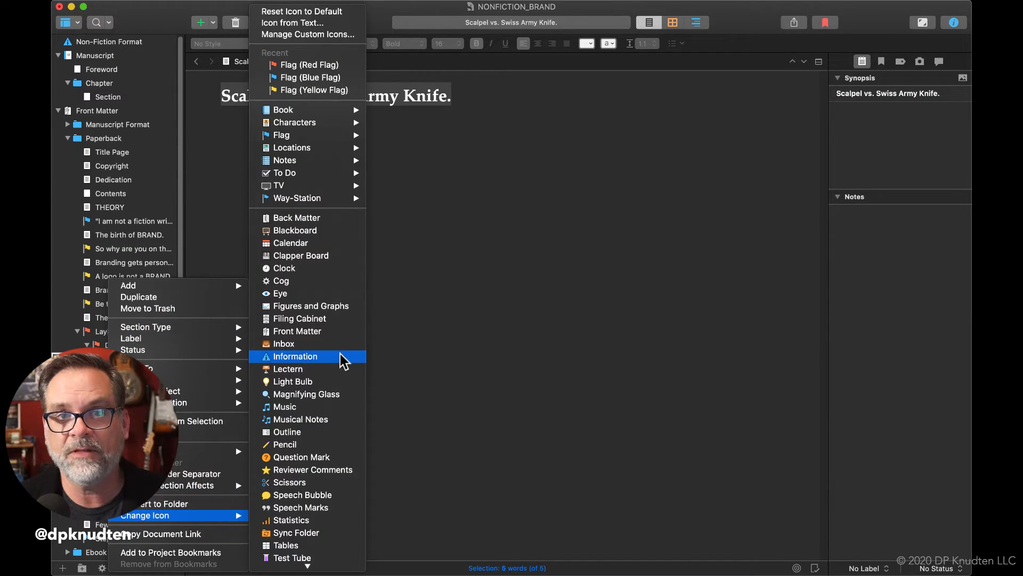
pyautogui.click(351, 65)
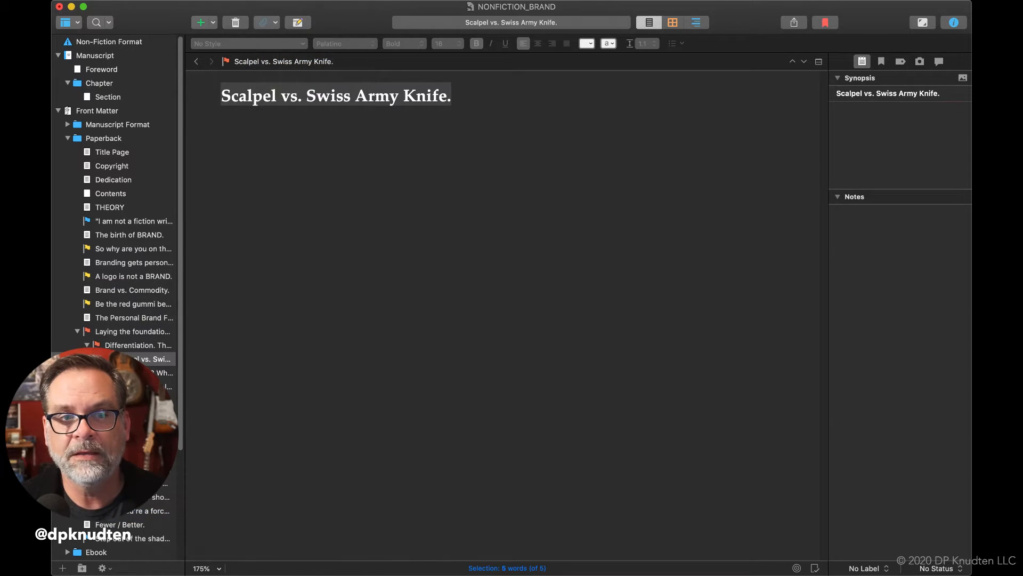
# Change the icon of the "Me, or my biz? What's the difference?" document to the Red Flag
pyautogui.click(134, 373)
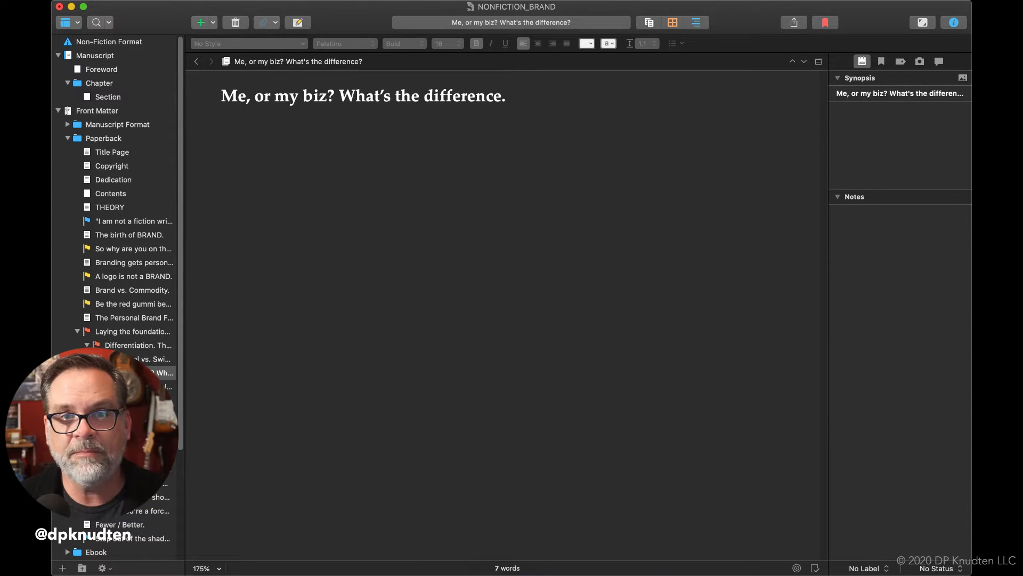
pyautogui.rightClick(101, 372)
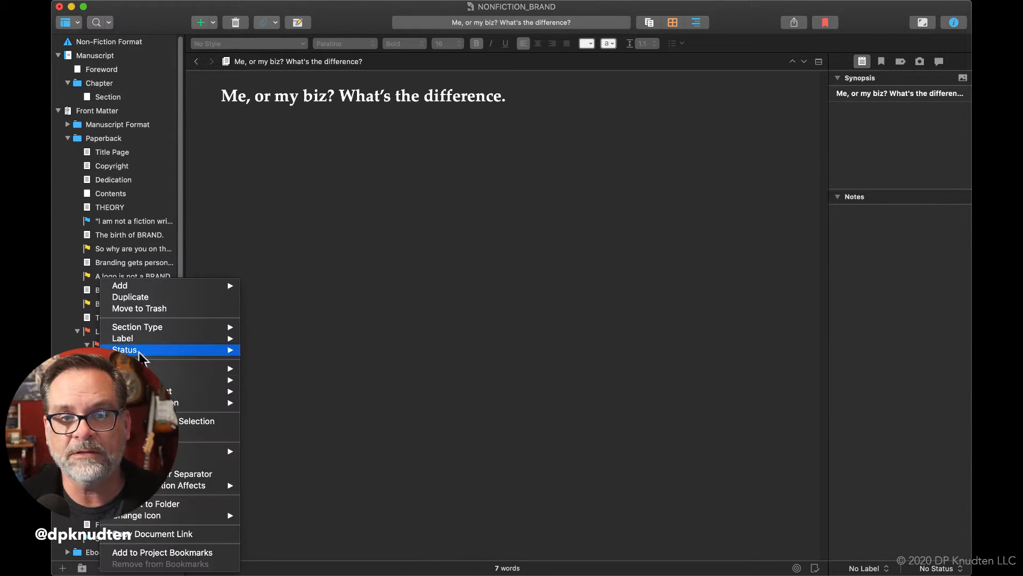
pyautogui.moveTo(150, 517)
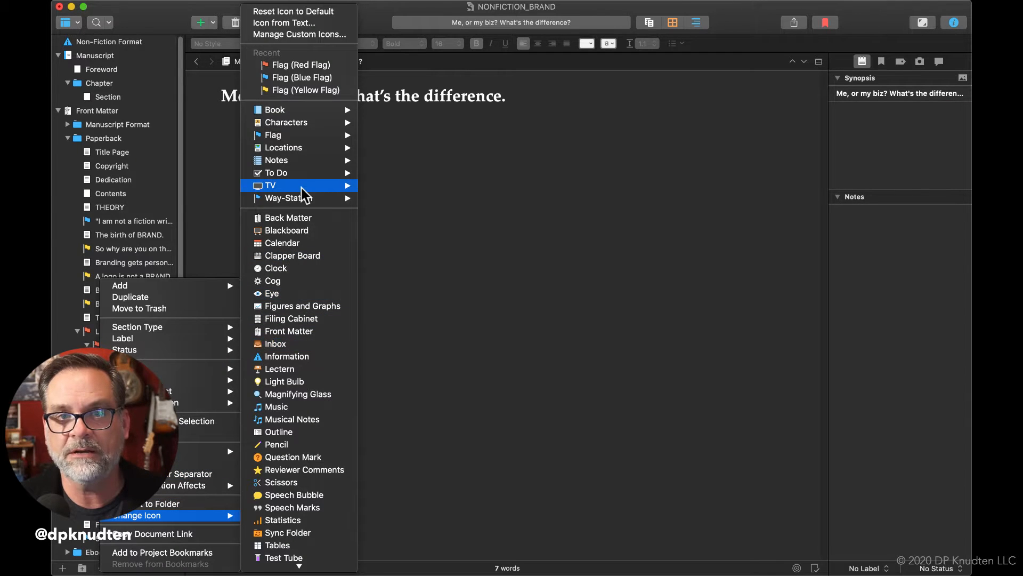
pyautogui.moveTo(306, 133)
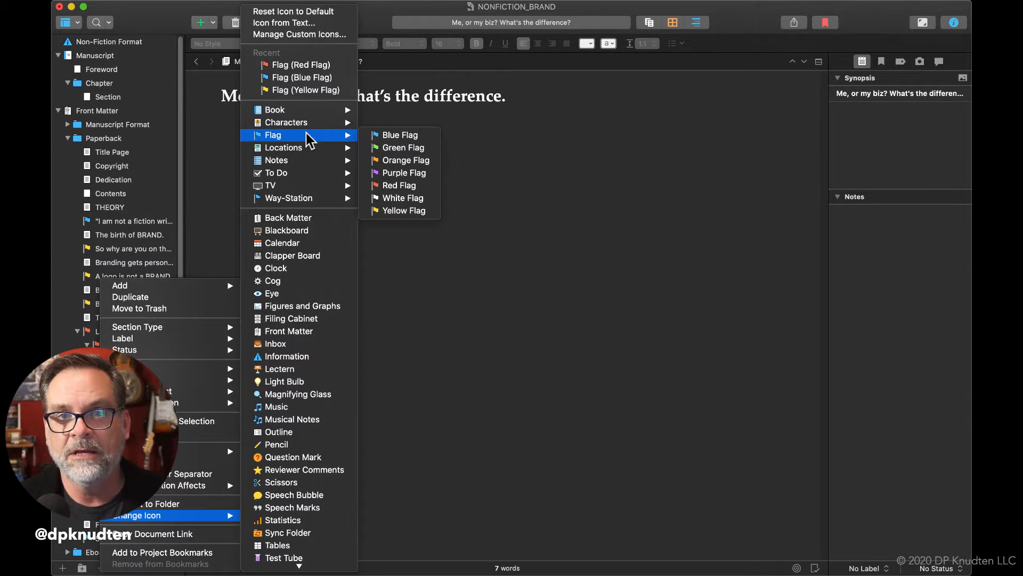
pyautogui.click(399, 185)
# Change the icon of the "But I'm just a plumber." document to the Red Flag
pyautogui.click(107, 386)
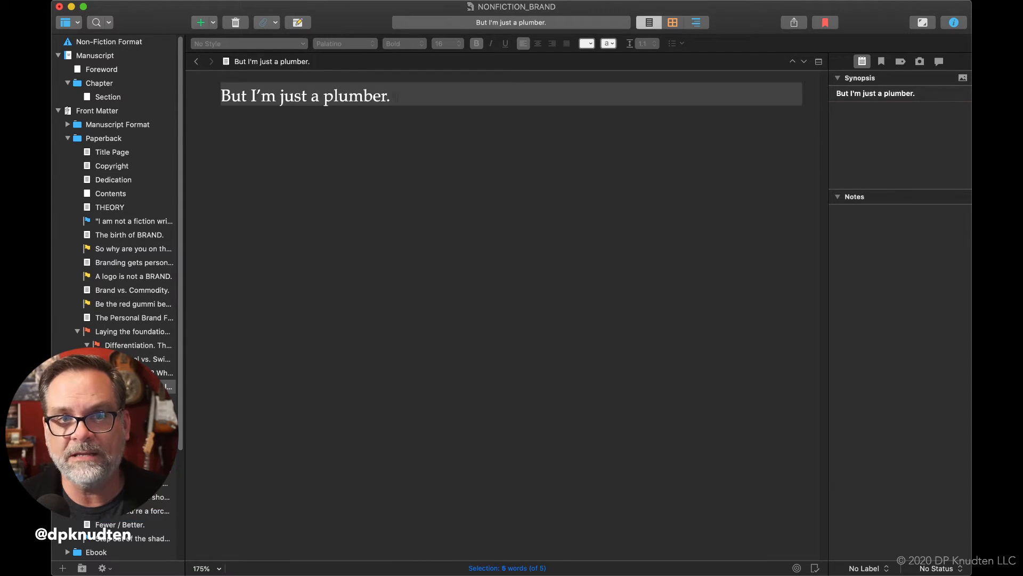
pyautogui.rightClick(107, 386)
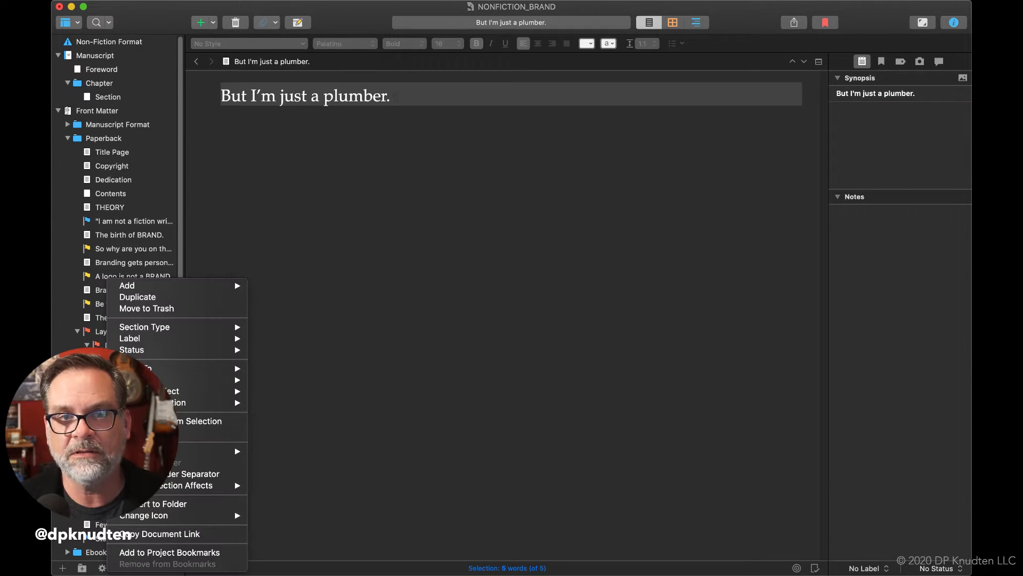
pyautogui.moveTo(186, 516)
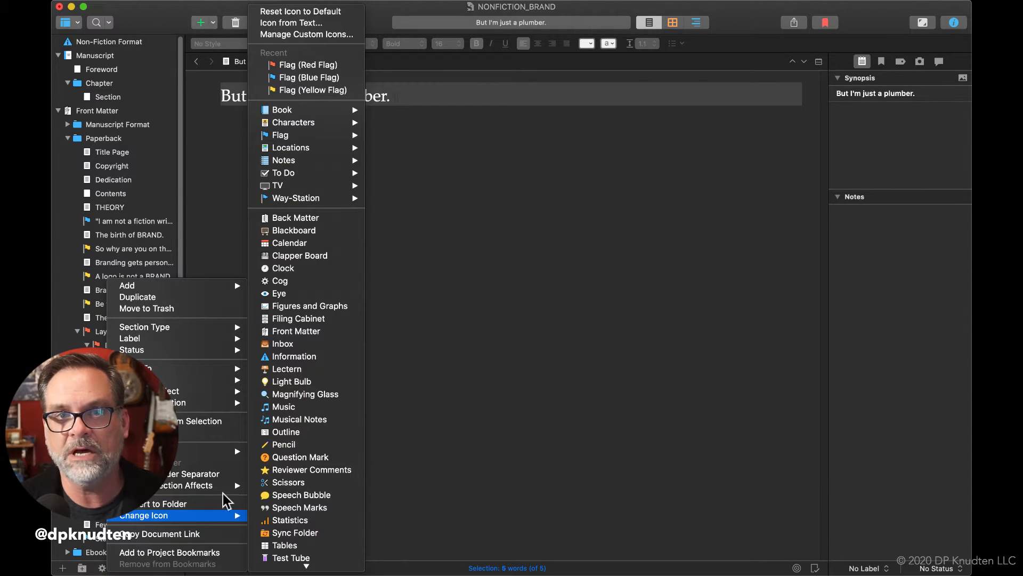
pyautogui.click(321, 65)
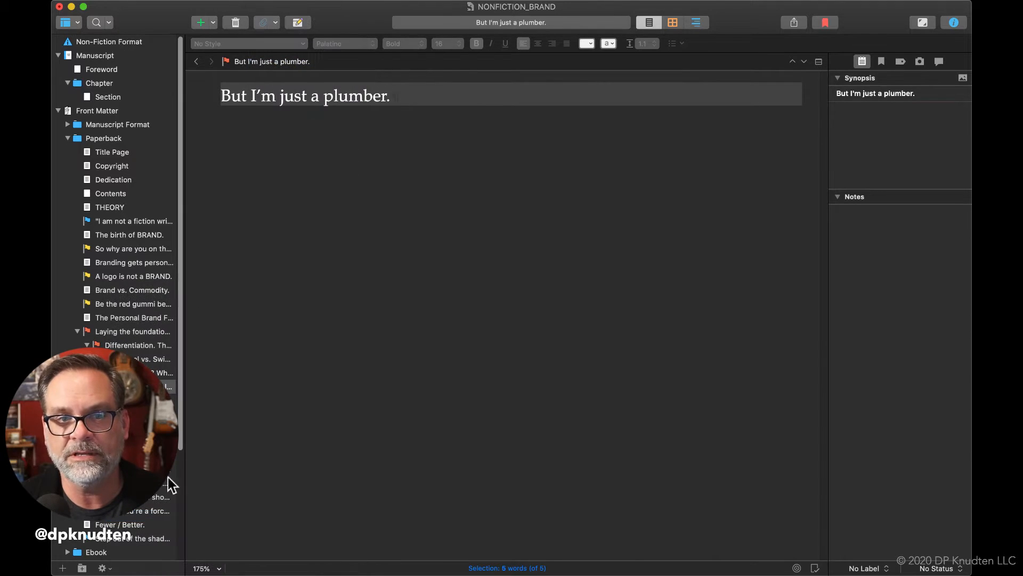
# Change the icon of the "Branded? GREAT." document to the Red Flag
pyautogui.click(117, 414)
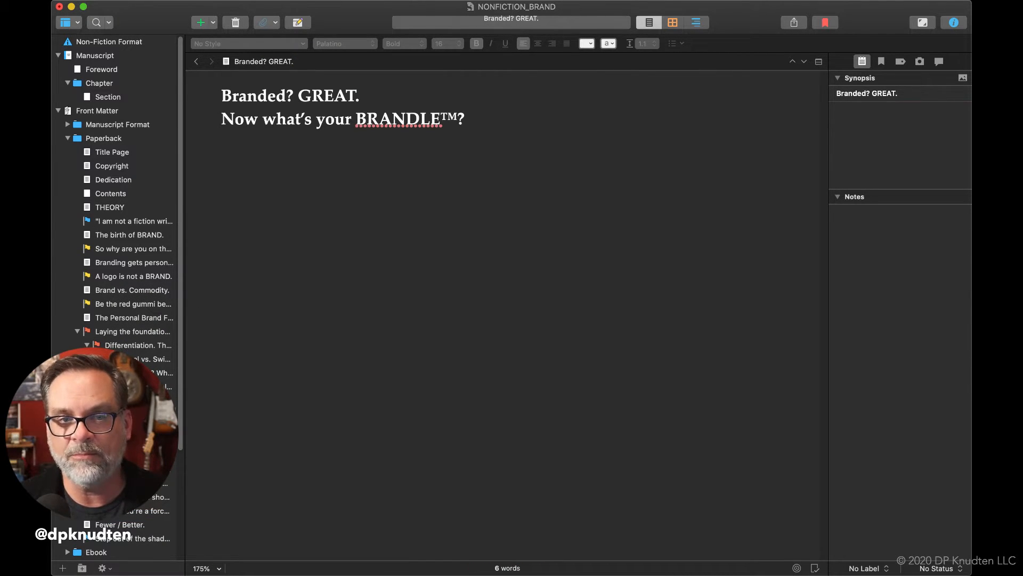
pyautogui.rightClick(110, 414)
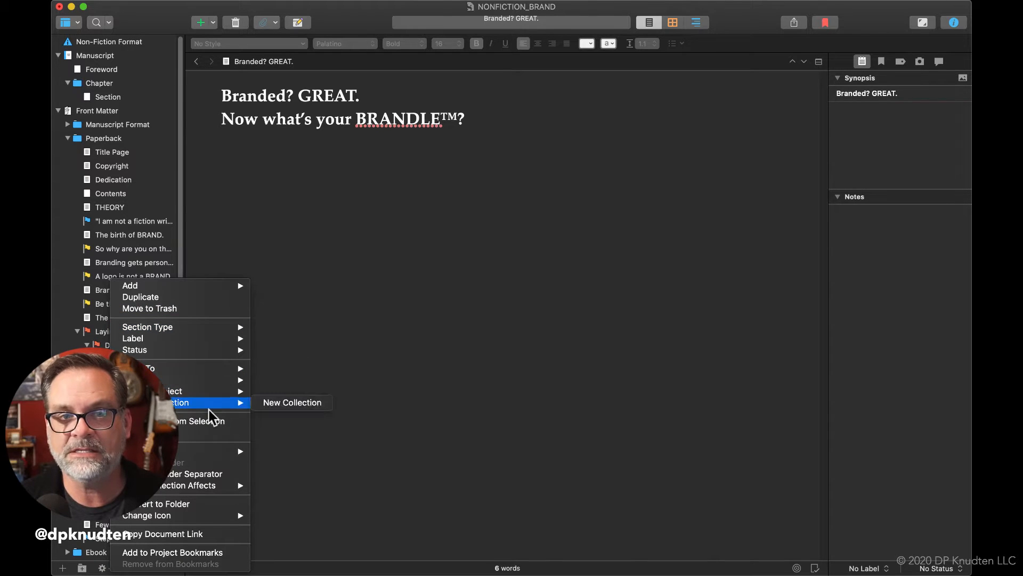
pyautogui.moveTo(220, 516)
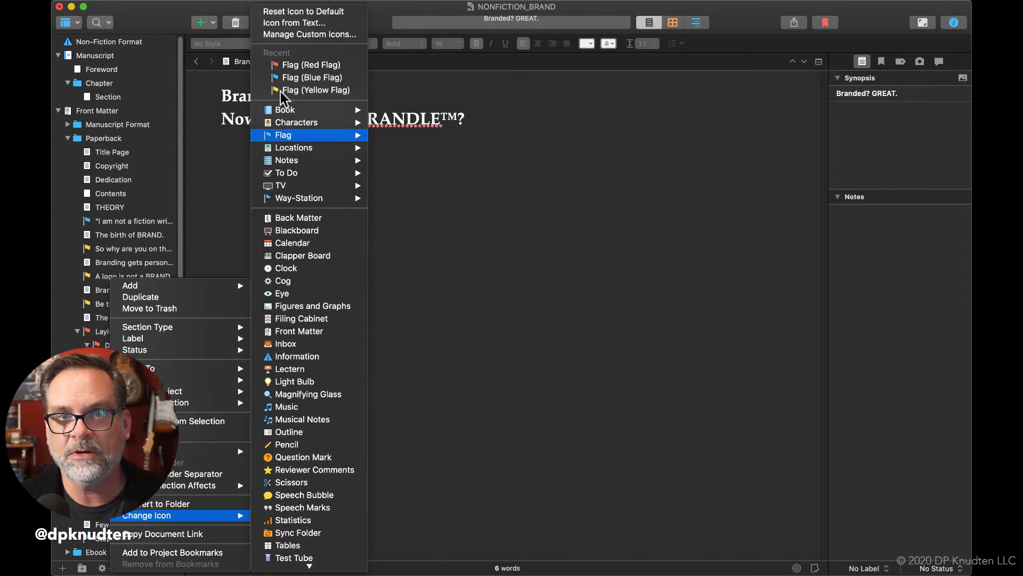
pyautogui.click(282, 65)
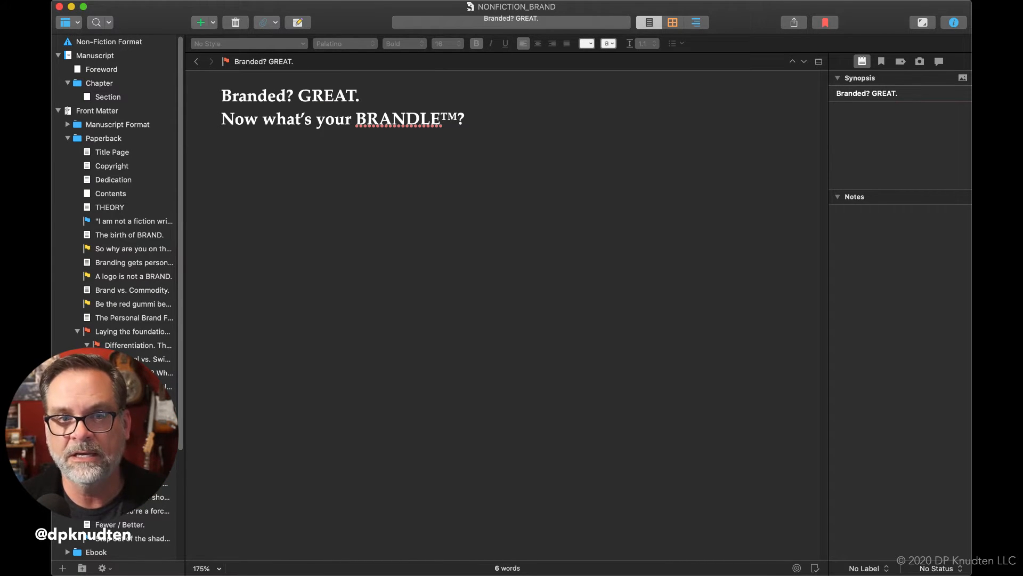
# Change the icon of the "You, NOW In a convenient travel size." document to the Red Flag
pyautogui.click(120, 442)
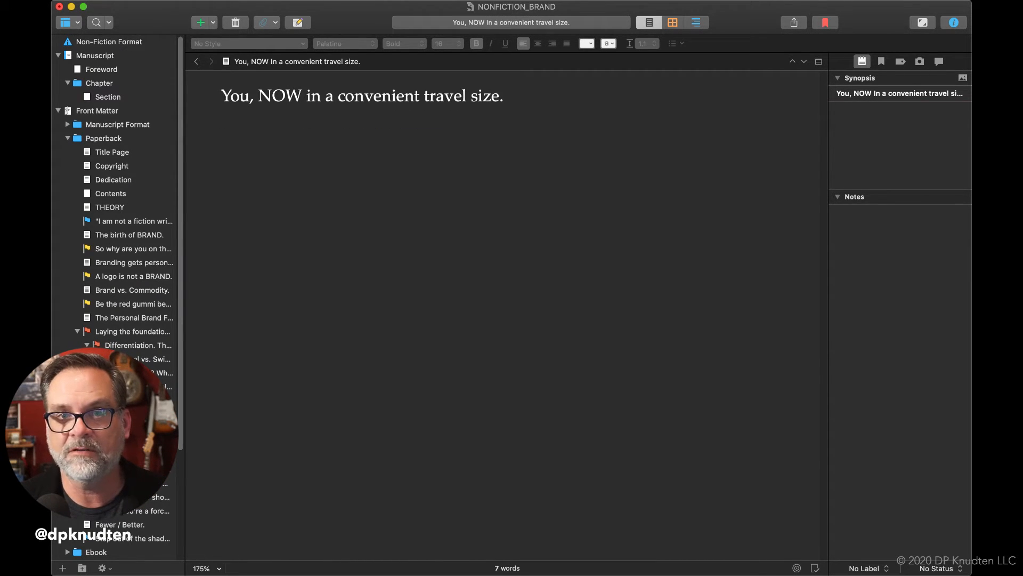
pyautogui.rightClick(122, 442)
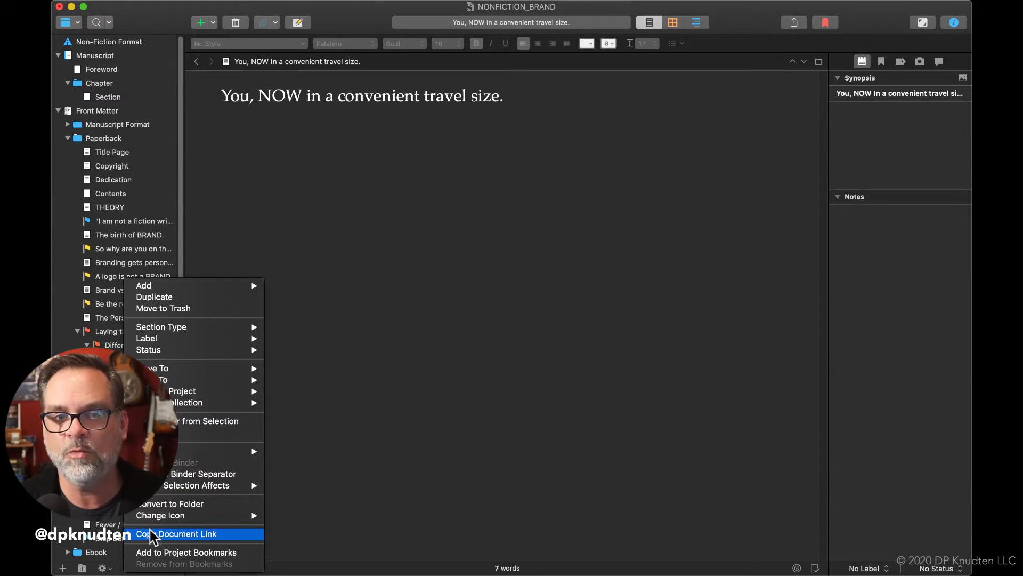
pyautogui.moveTo(151, 517)
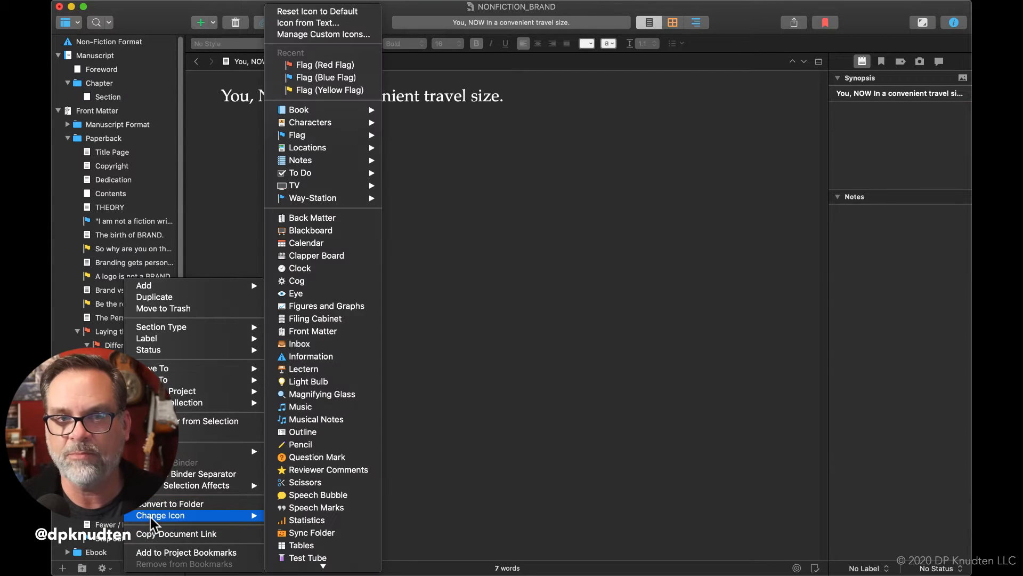
pyautogui.click(324, 64)
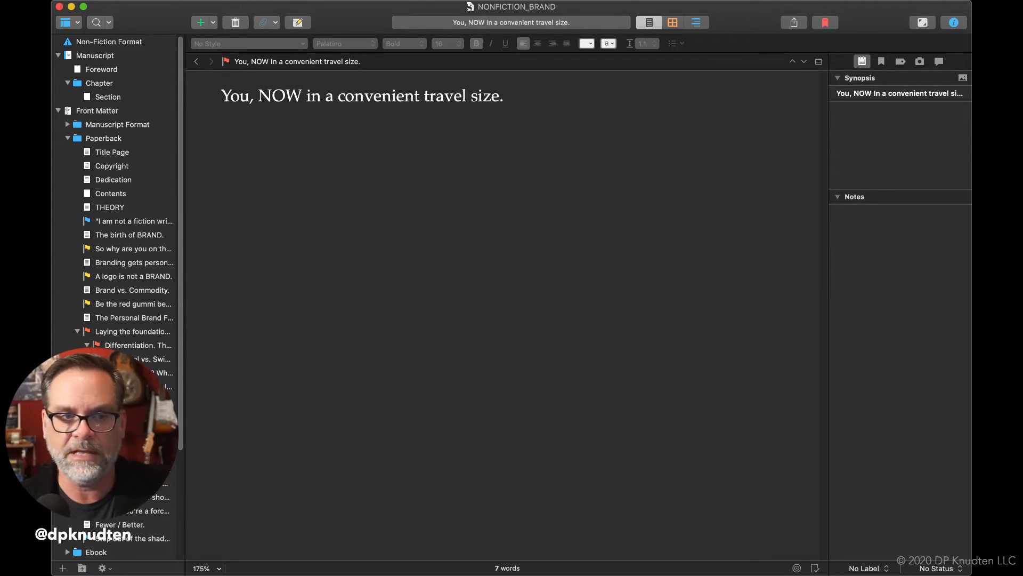
# Change the icon of the "Personal Branding under an umbrella." document to the Red Flag
pyautogui.scroll(-5, 86, 341)
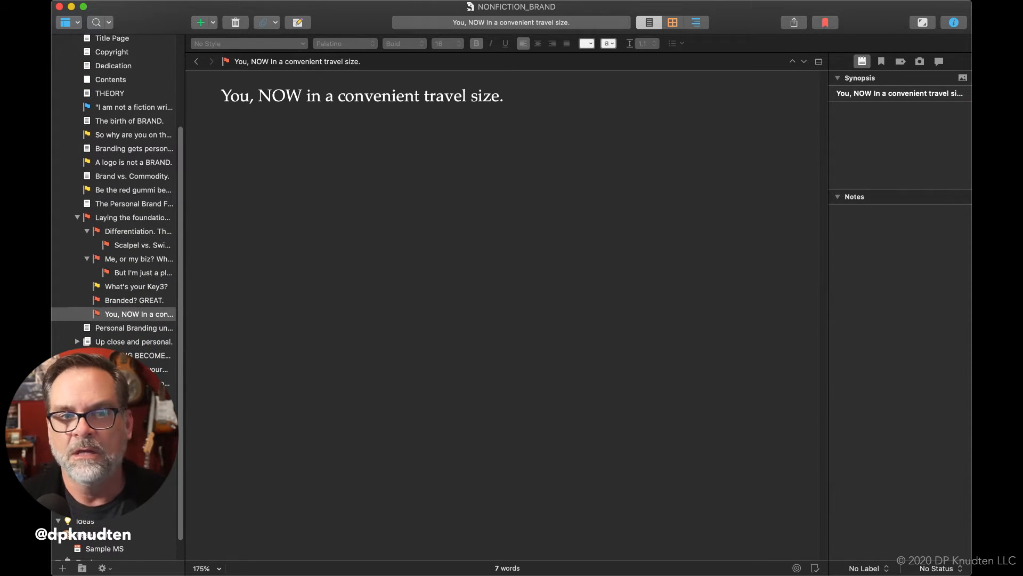
pyautogui.click(83, 330)
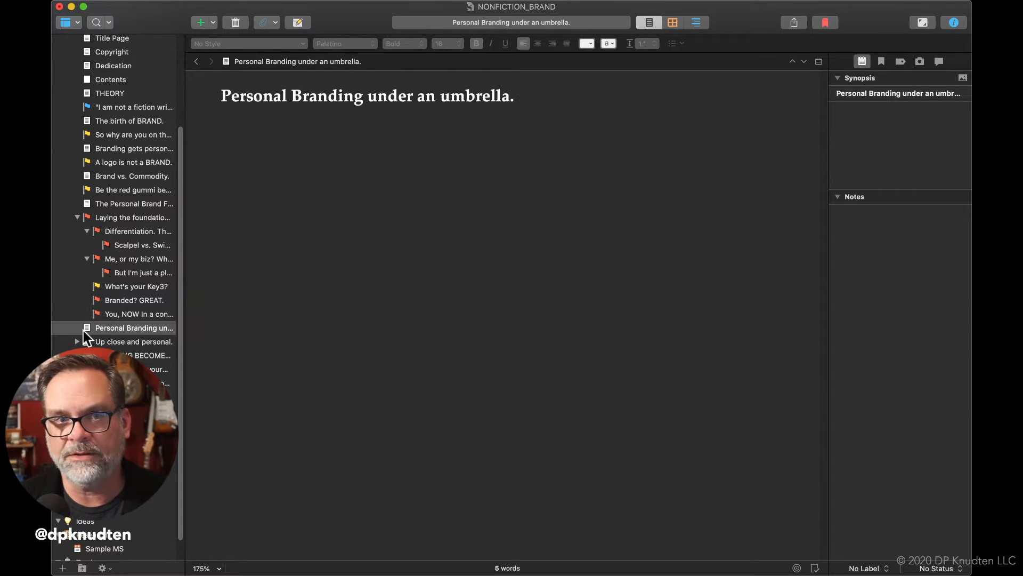
pyautogui.rightClick(84, 331)
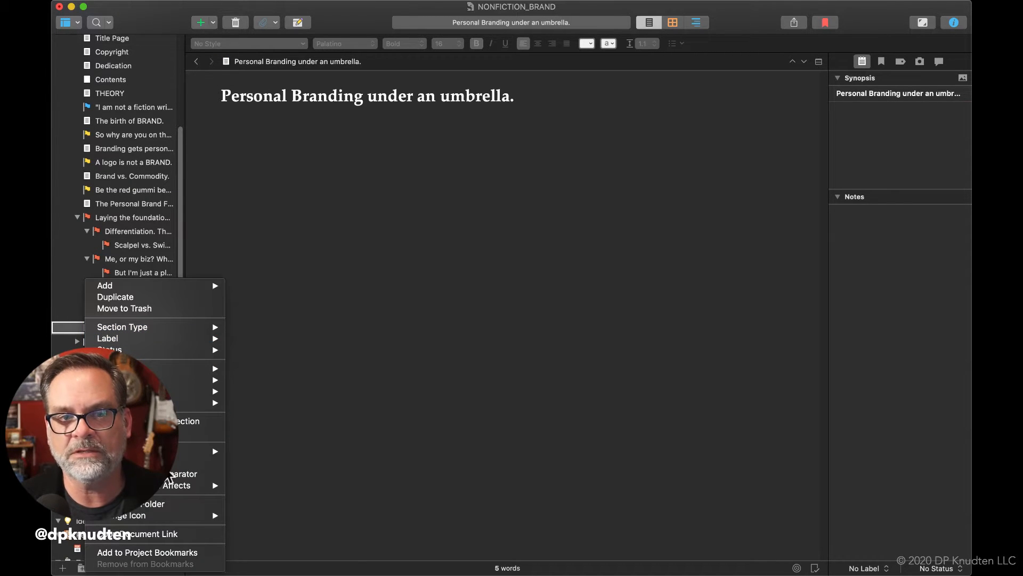
pyautogui.moveTo(158, 520)
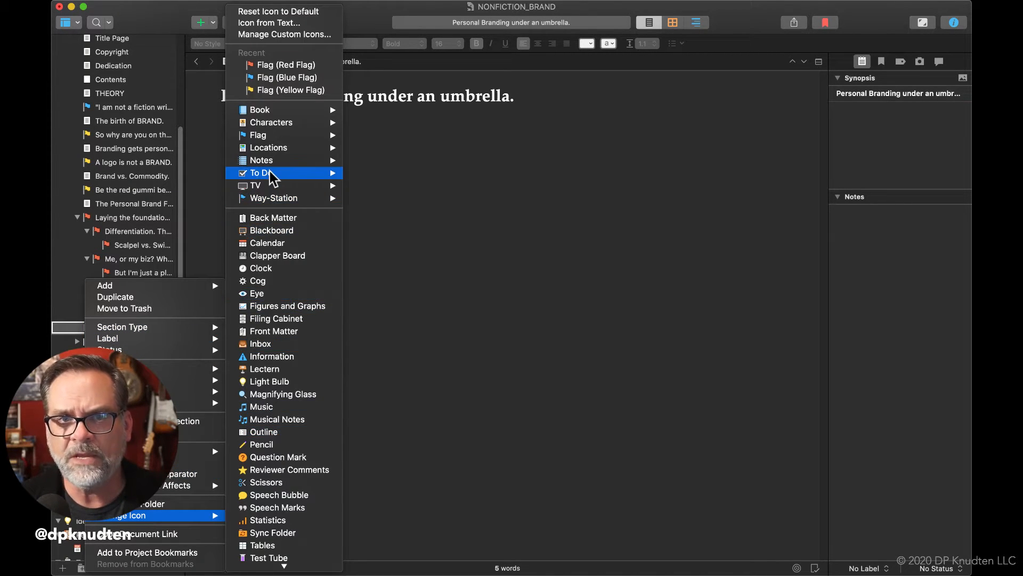
pyautogui.moveTo(271, 135)
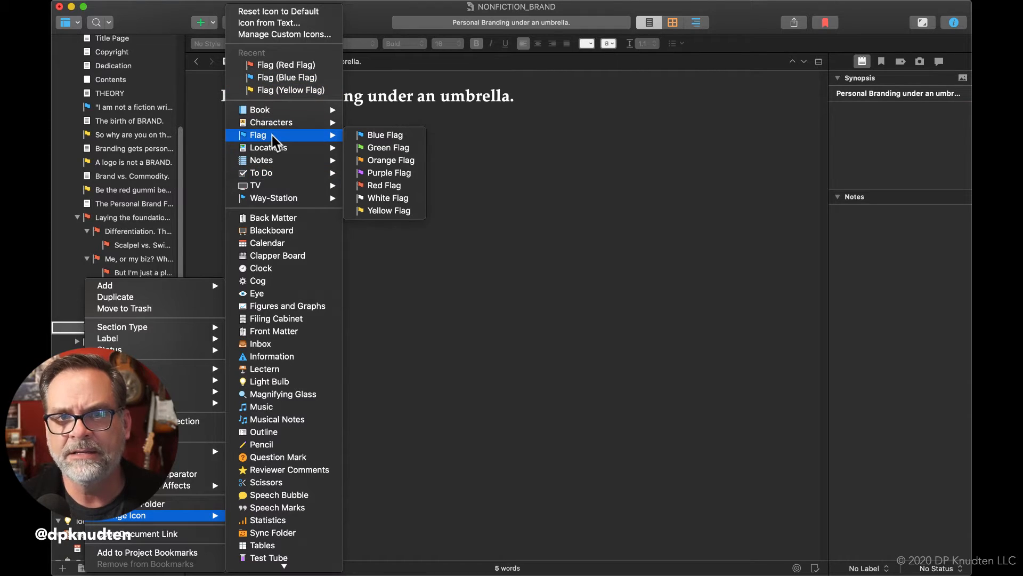
pyautogui.click(364, 186)
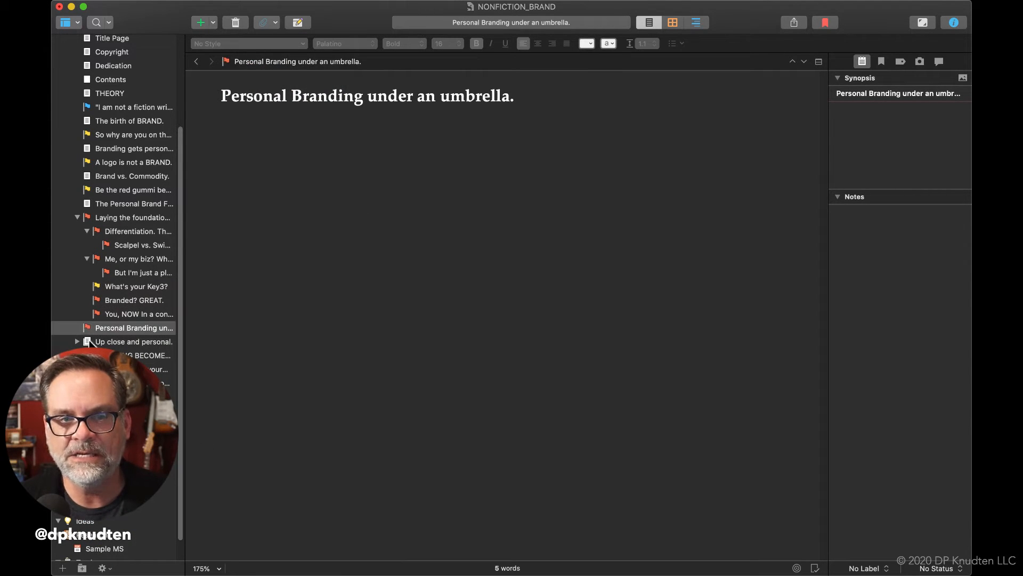
# Change the icon of the "Up close and personal." document group to the Red Flag and leave the group collapsed
pyautogui.click(76, 342)
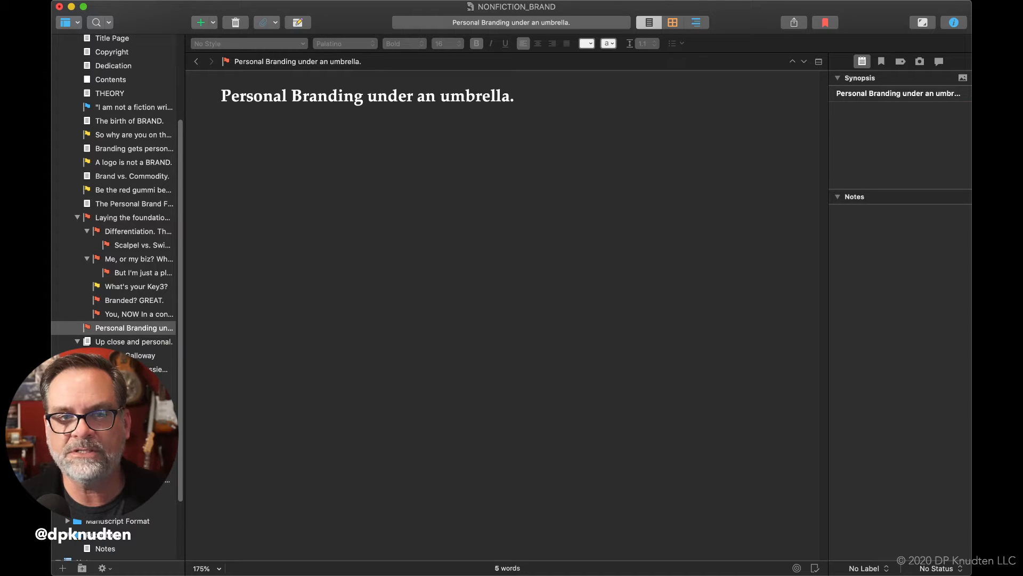
pyautogui.click(85, 342)
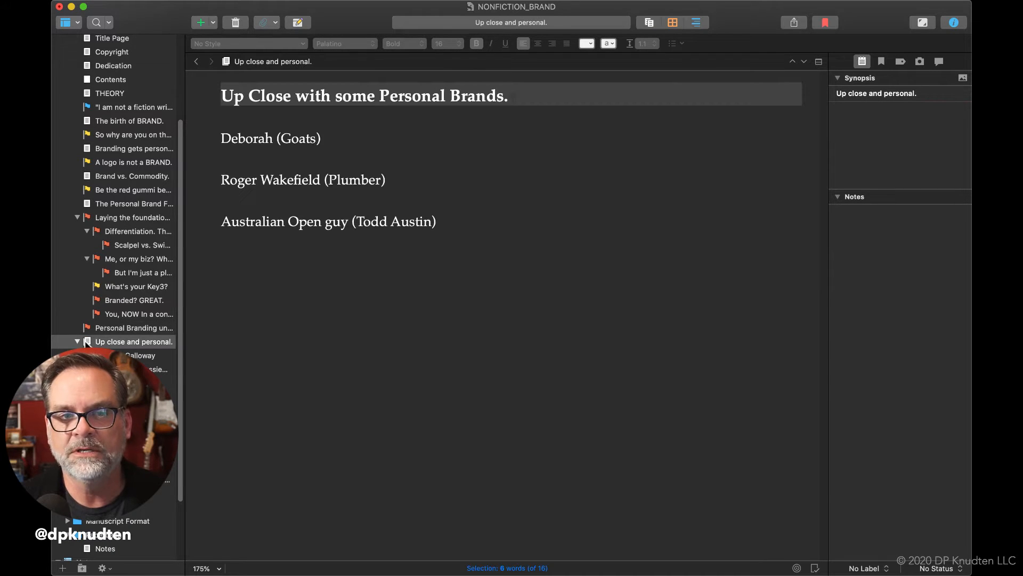
pyautogui.rightClick(87, 342)
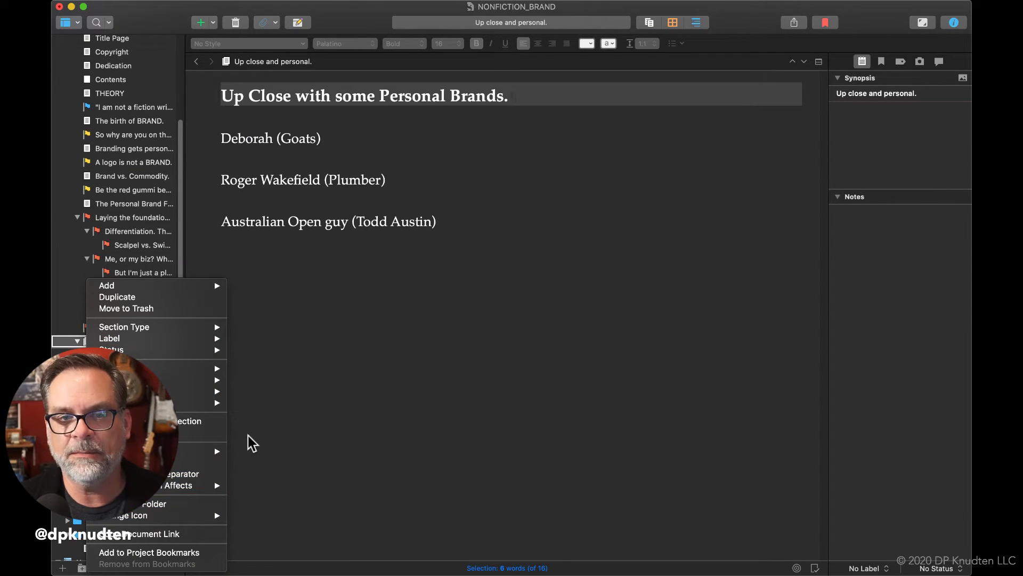
pyautogui.moveTo(199, 514)
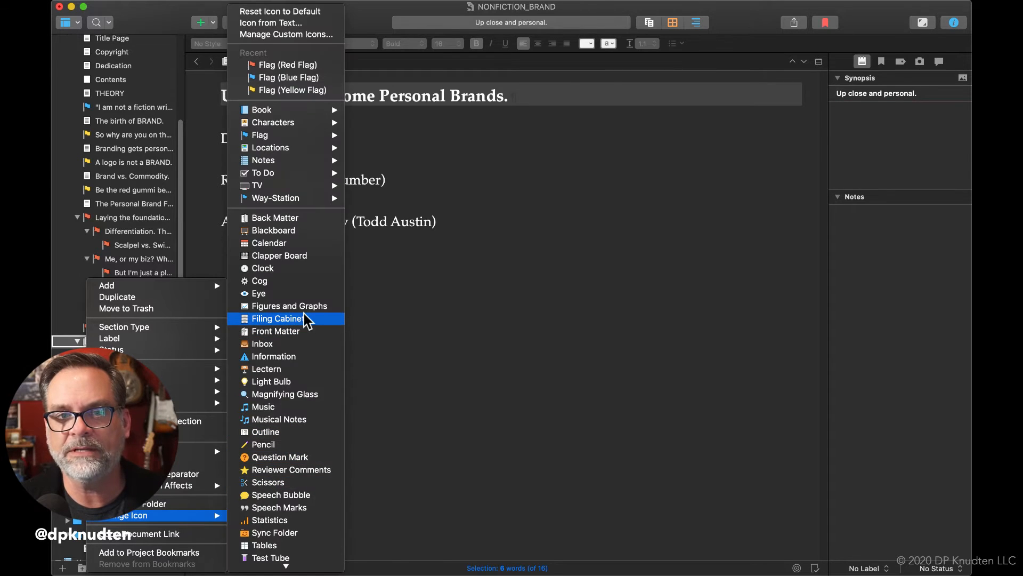
pyautogui.click(306, 69)
pyautogui.click(77, 342)
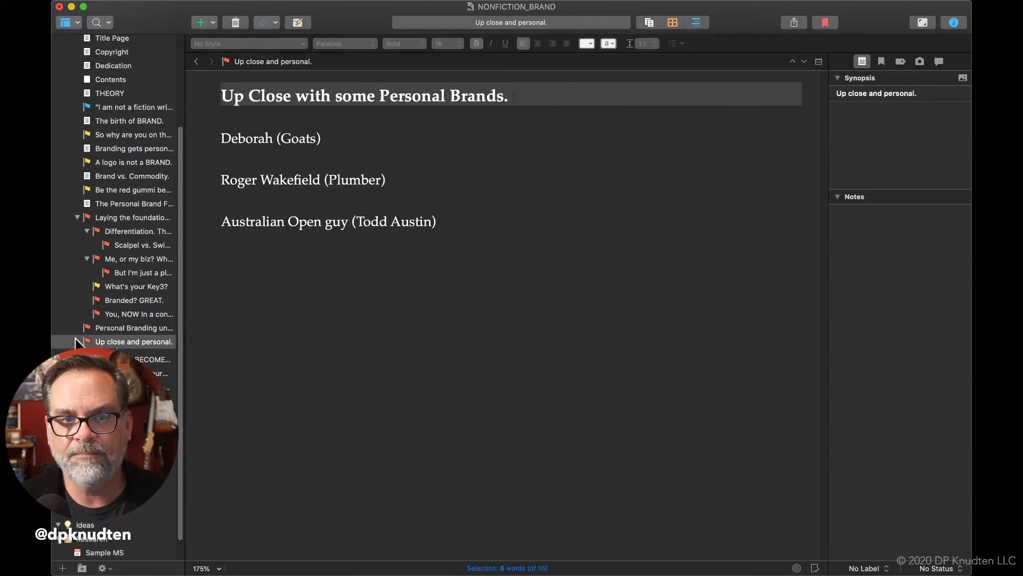
# Change the icon of the "BRANDING BECOMES DOING." document to the Red Flag
pyautogui.click(80, 356)
pyautogui.rightClick(87, 355)
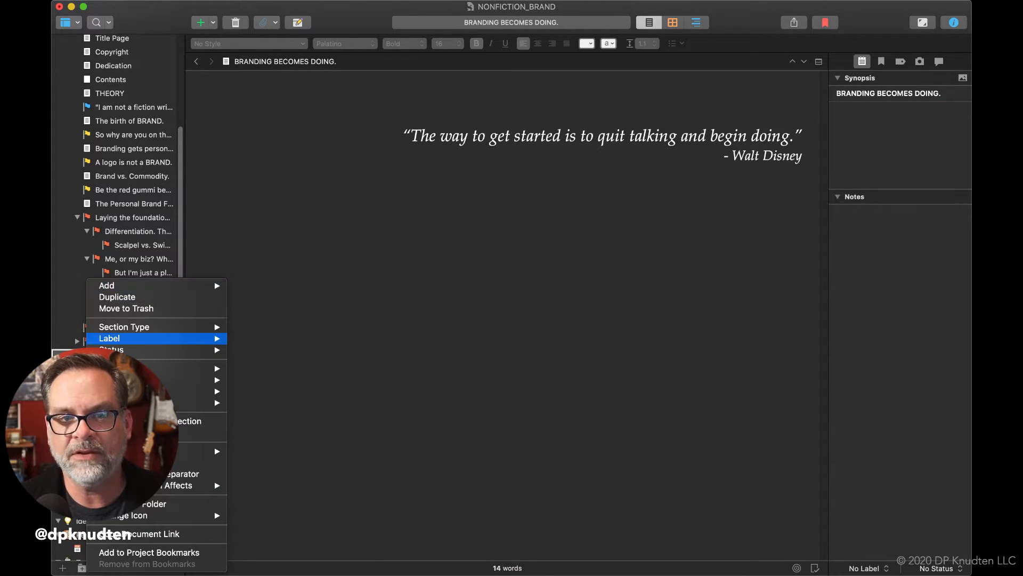
pyautogui.moveTo(160, 515)
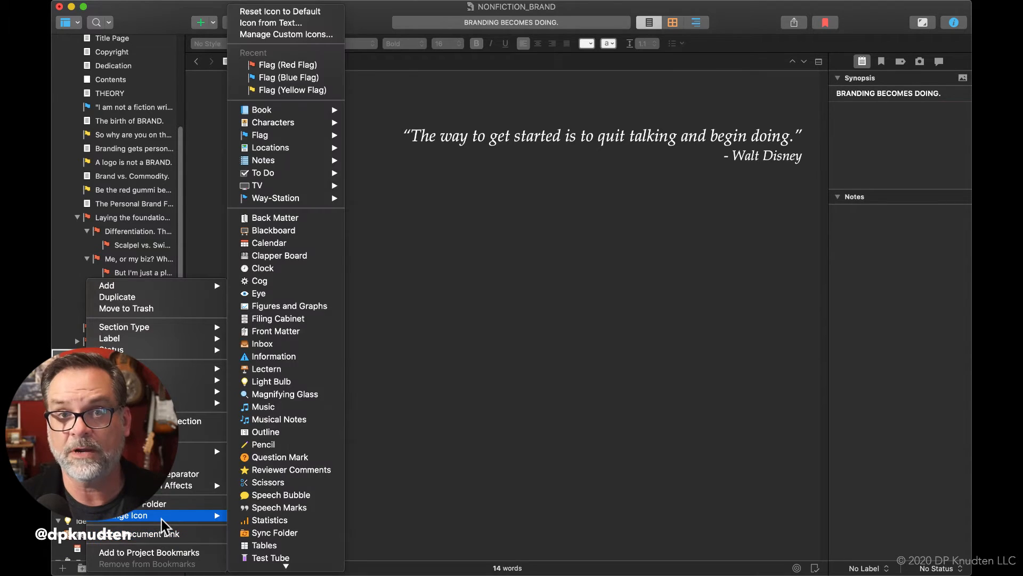
pyautogui.click(323, 65)
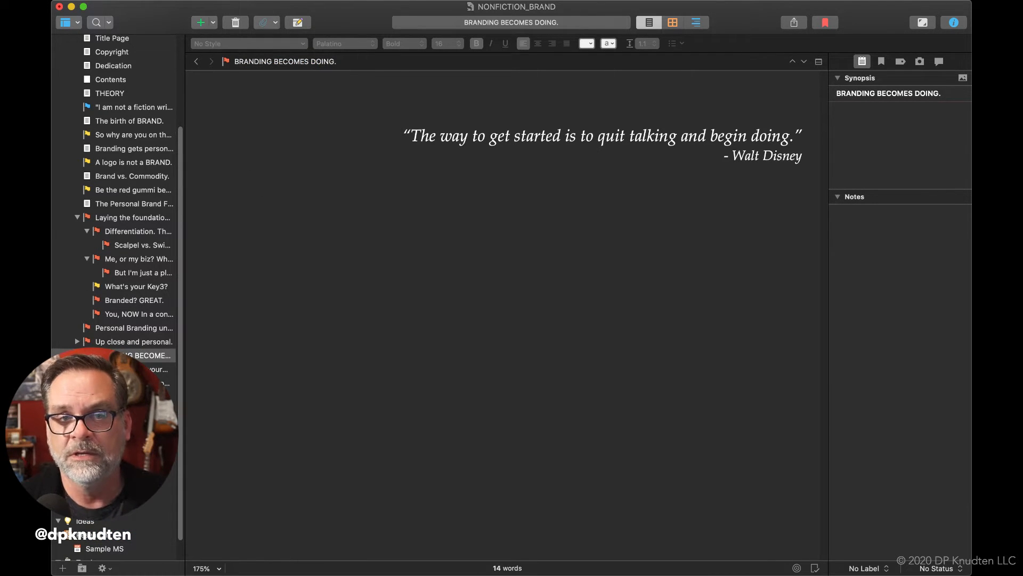
# Change the icon of the "Demonstrating your brand." document to the Red Flag
pyautogui.click(126, 369)
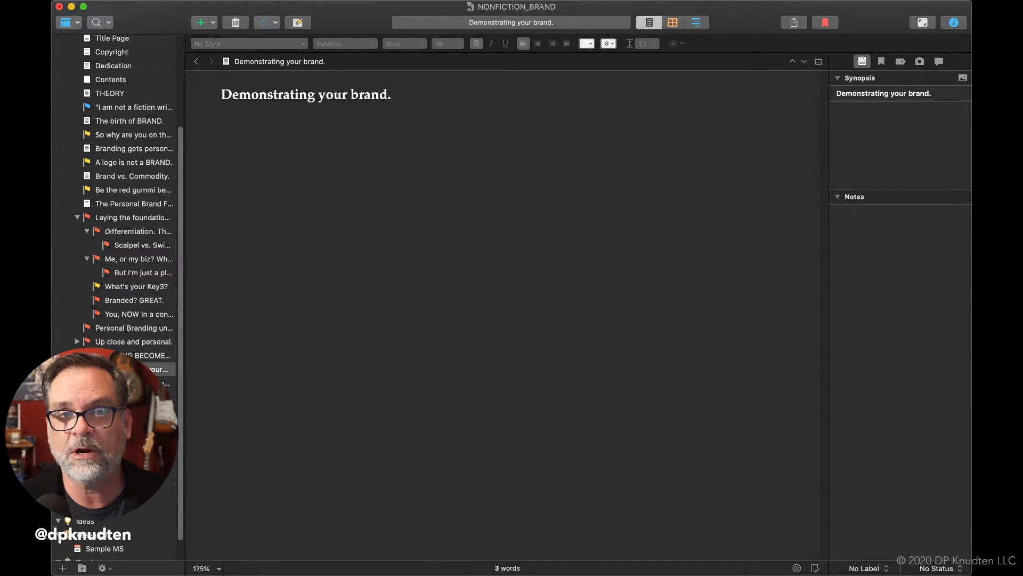
pyautogui.rightClick(86, 368)
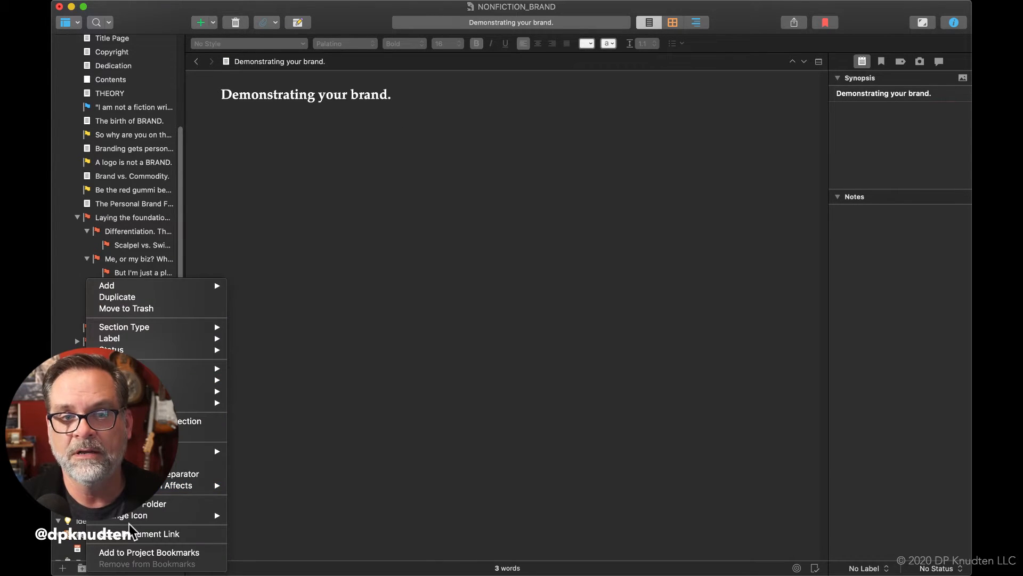
pyautogui.moveTo(139, 515)
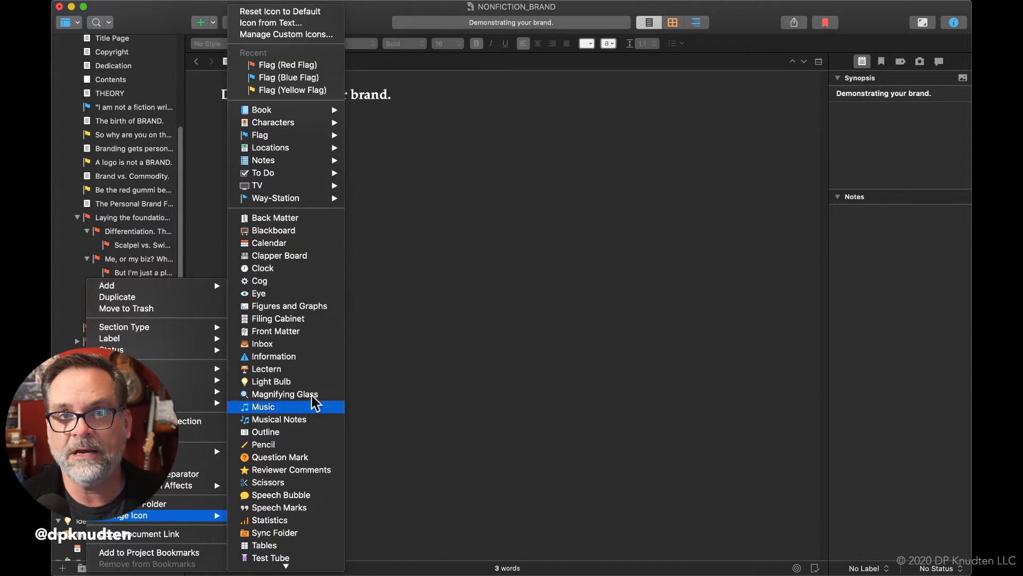
pyautogui.click(311, 65)
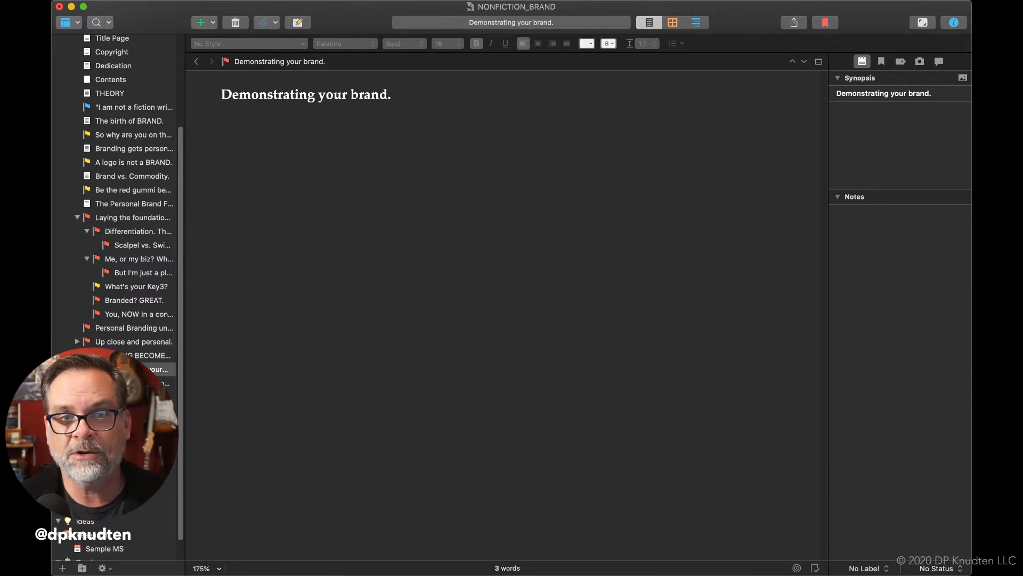
# Change the icon of the "301 Days from 'I should really do this' to DONE." document to the Red Flag
pyautogui.click(87, 383)
pyautogui.rightClick(87, 383)
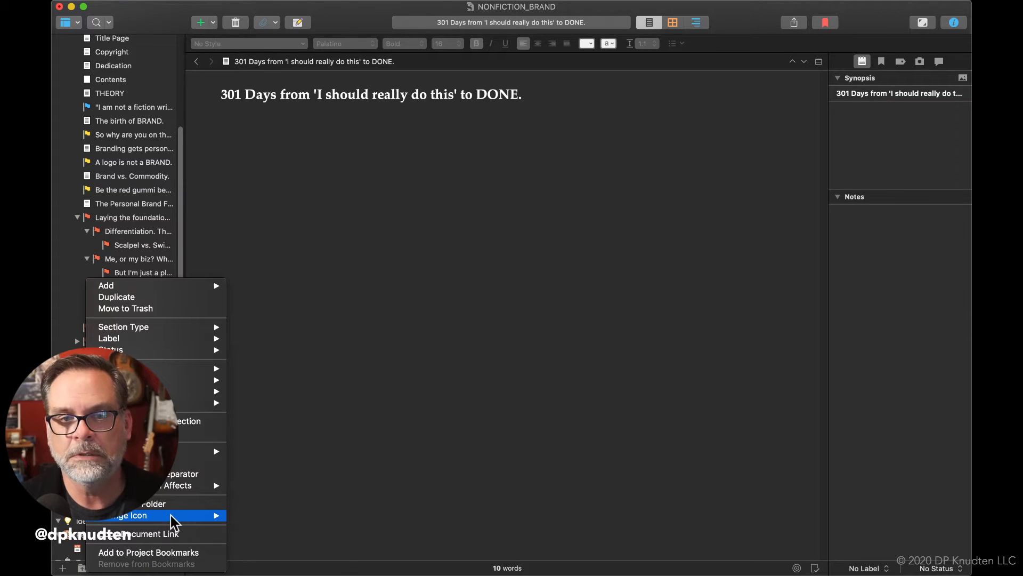
pyautogui.moveTo(171, 515)
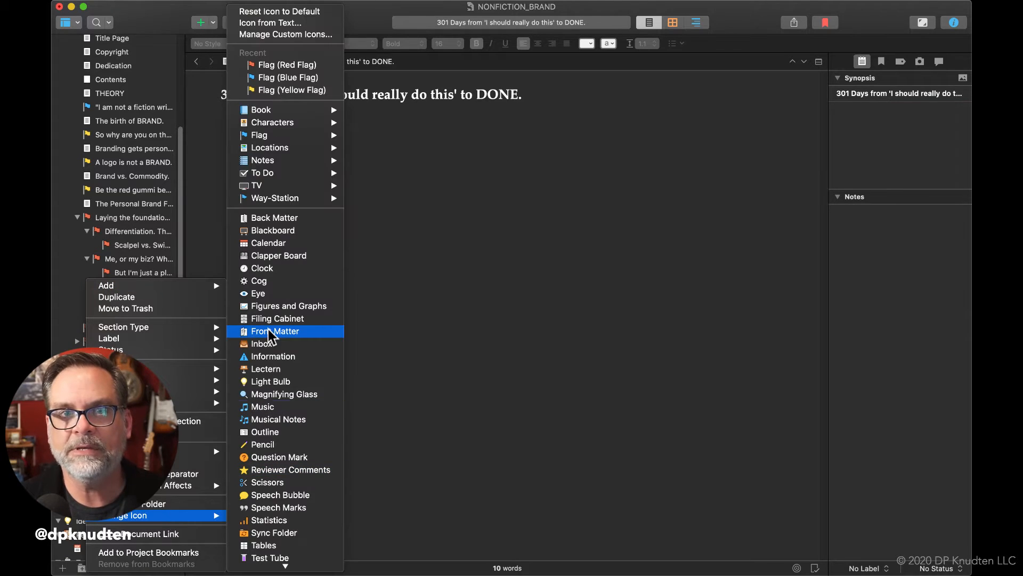
pyautogui.click(283, 64)
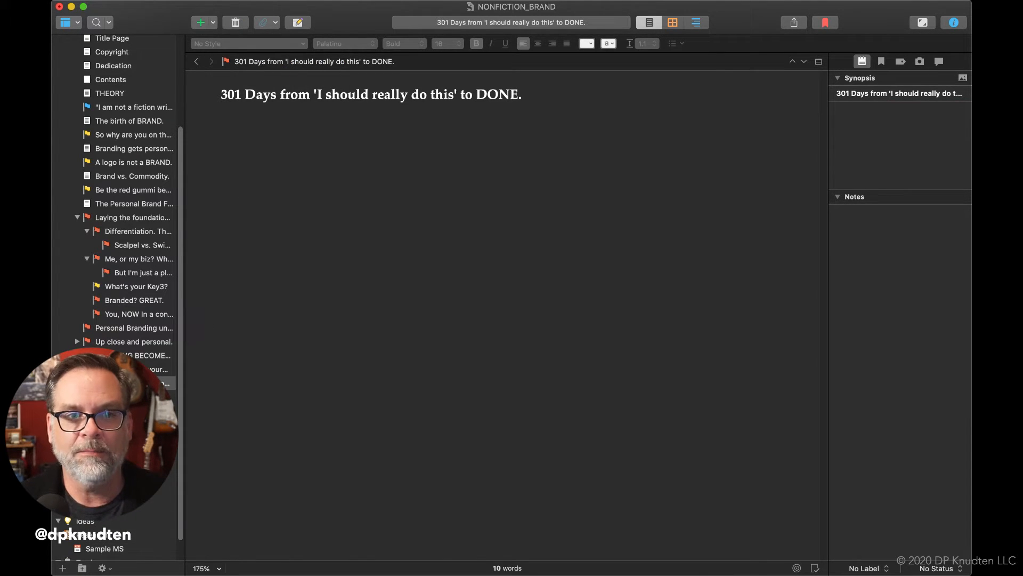
# Change the icon of the "What if you're a force of 1?" document to the Red Flag
pyautogui.click(87, 410)
pyautogui.rightClick(87, 411)
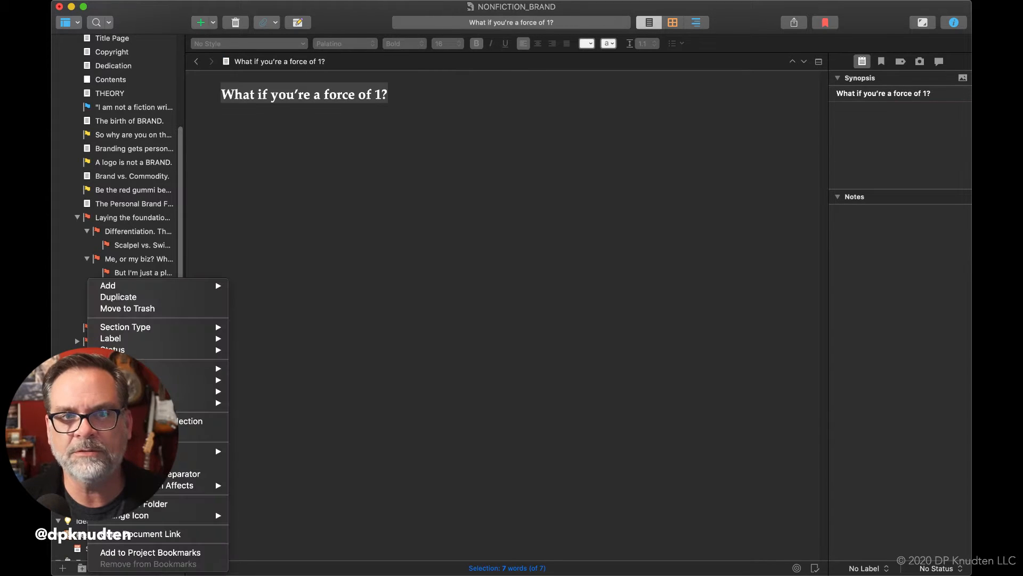
pyautogui.moveTo(131, 517)
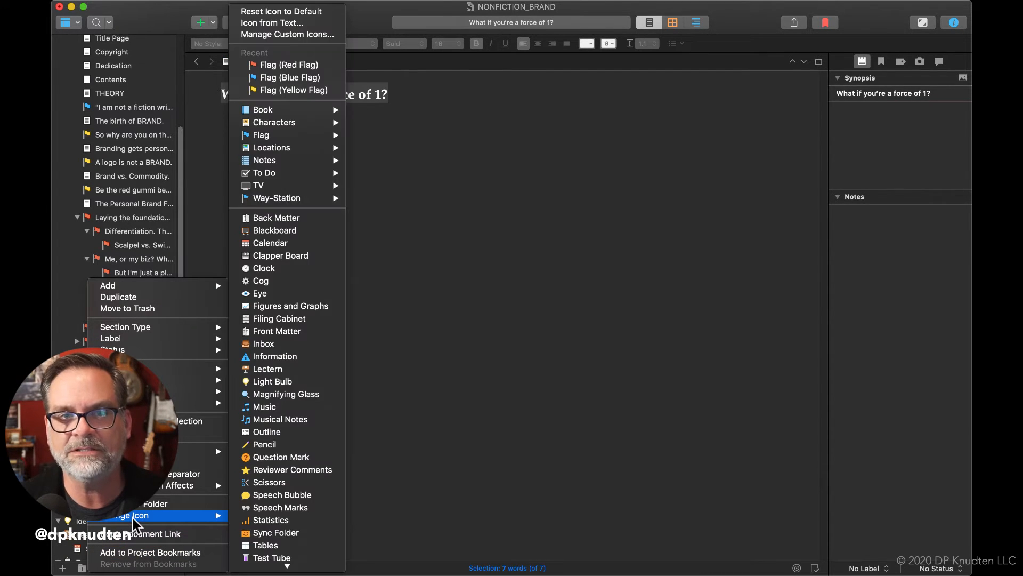
pyautogui.click(255, 65)
# Change the icon of the "Fewer / Better." document to the Red Flag
pyautogui.click(122, 438)
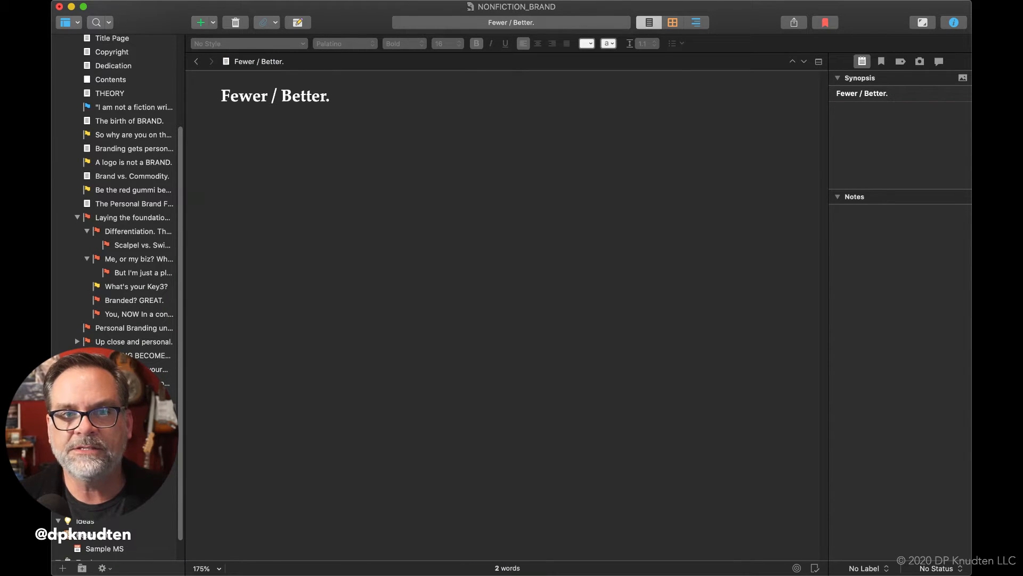
pyautogui.rightClick(122, 438)
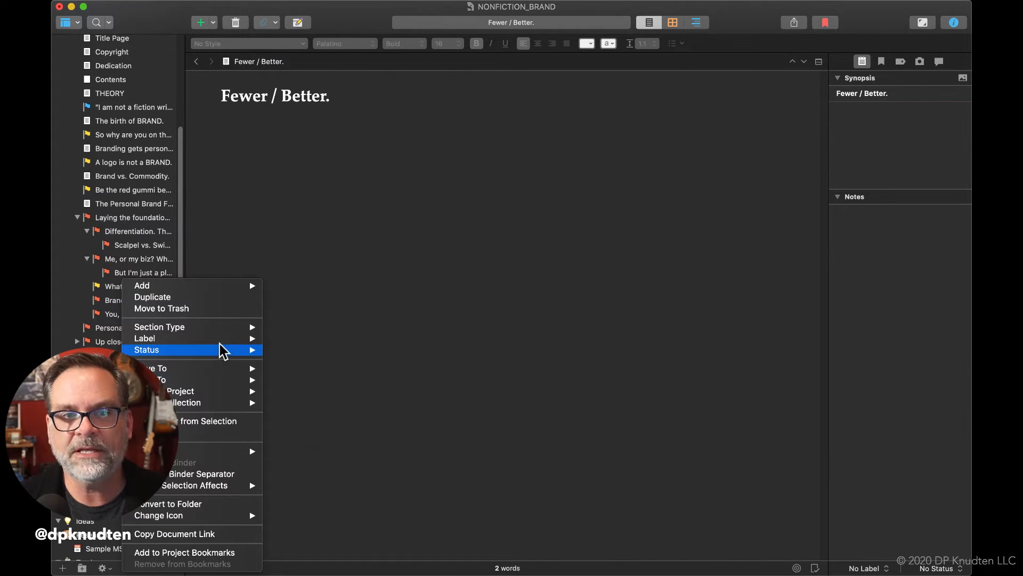
pyautogui.moveTo(210, 516)
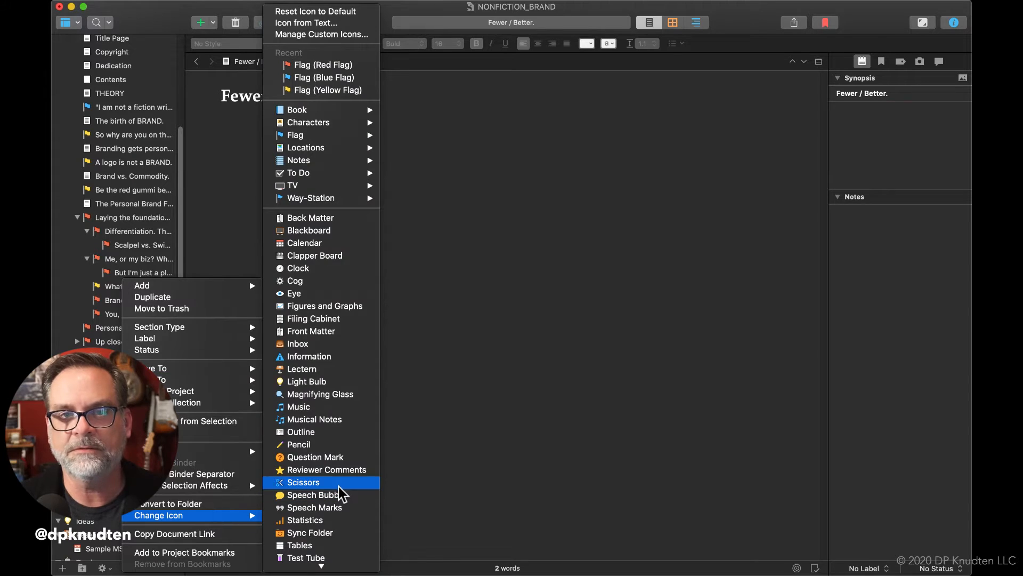
pyautogui.click(292, 66)
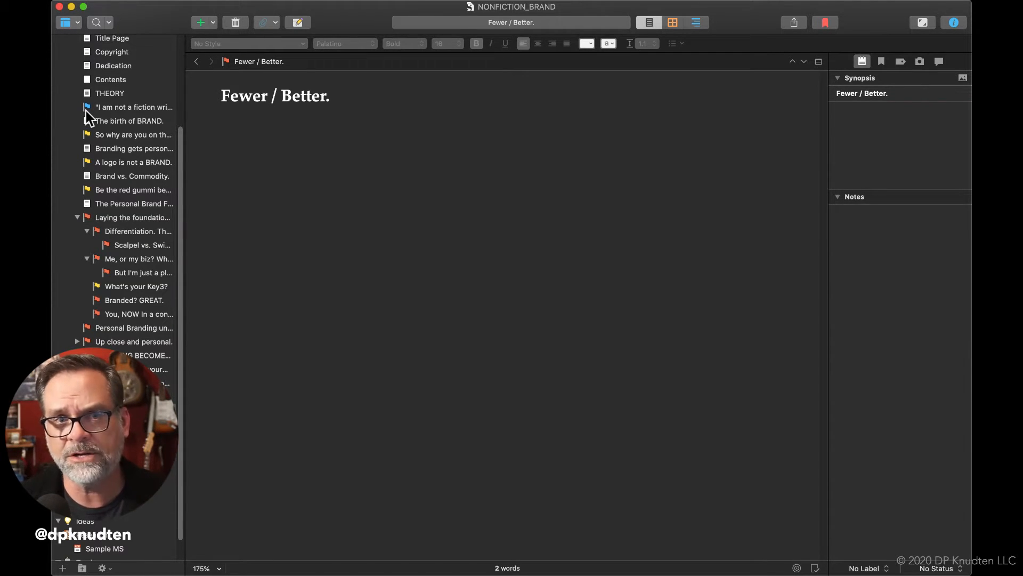
# Change the icon of "The Personal Brand Formula." document to the Yellow Flag
pyautogui.doubleClick(84, 207)
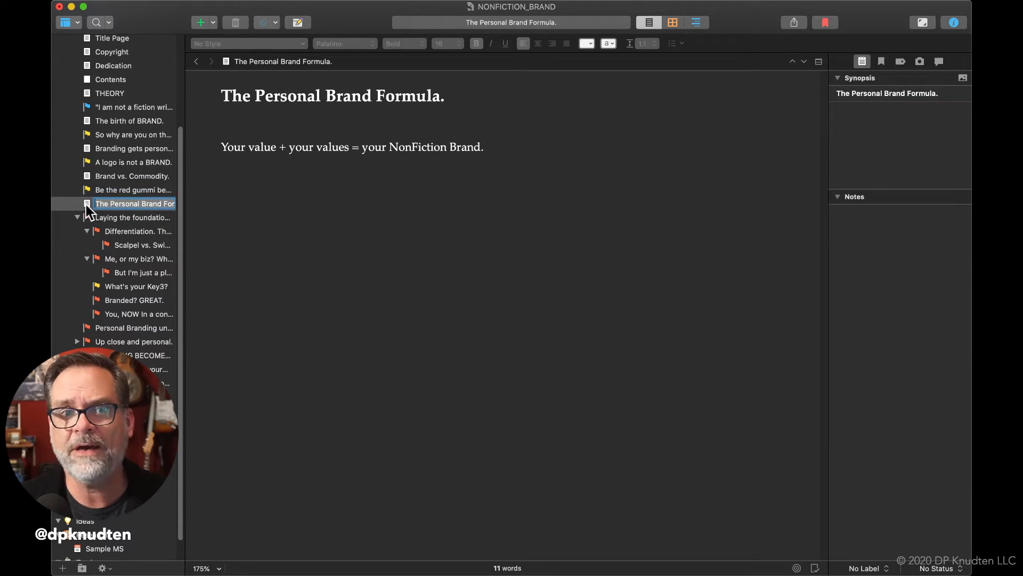
pyautogui.rightClick(85, 205)
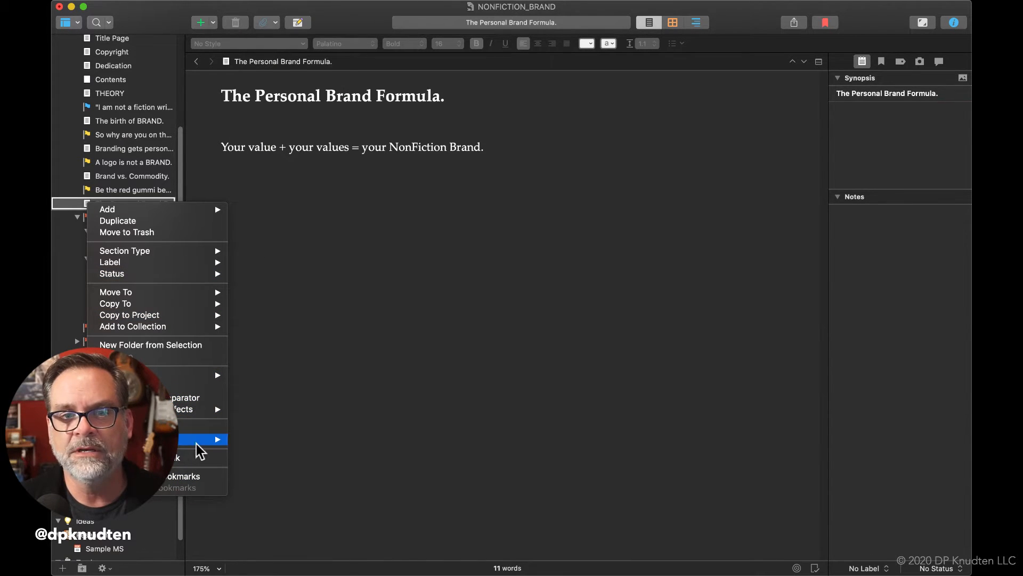
pyautogui.moveTo(197, 442)
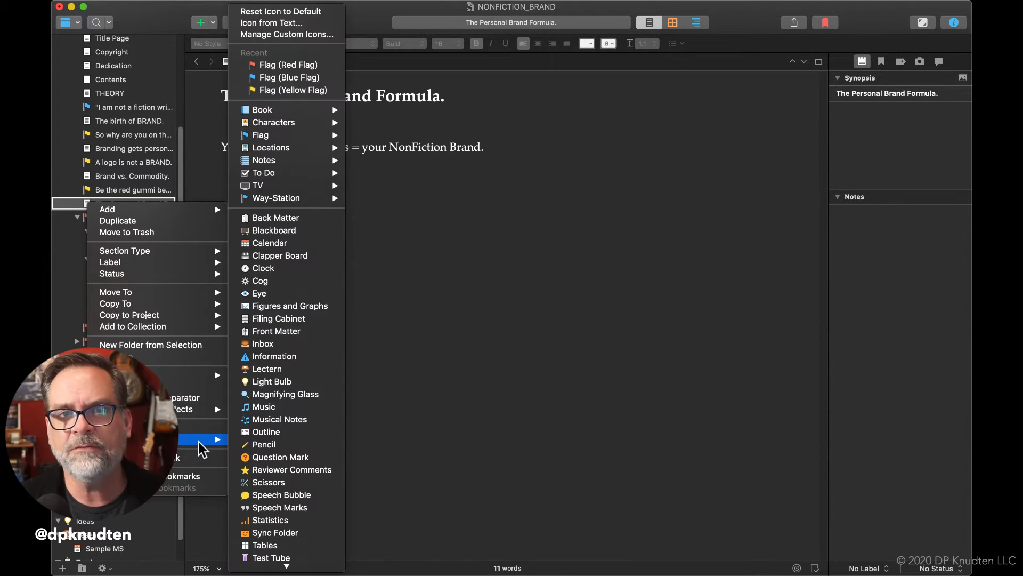
pyautogui.click(314, 89)
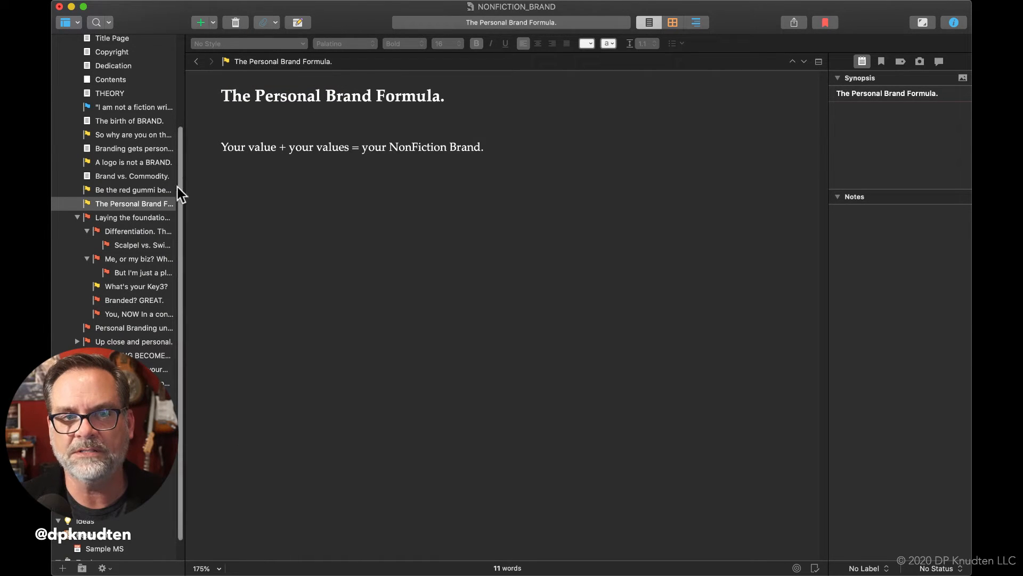
pyautogui.rightClick(104, 205)
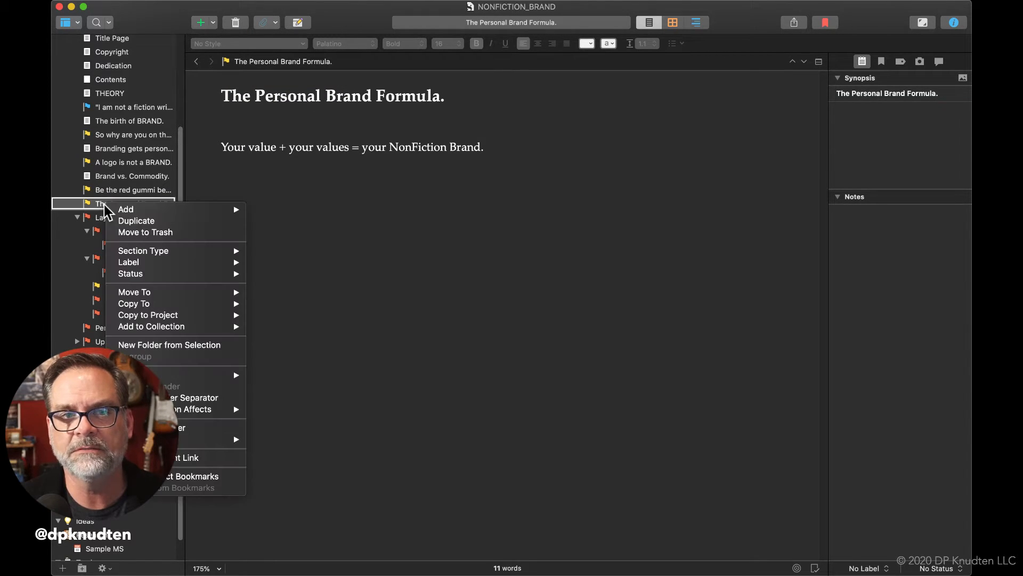
pyautogui.moveTo(208, 438)
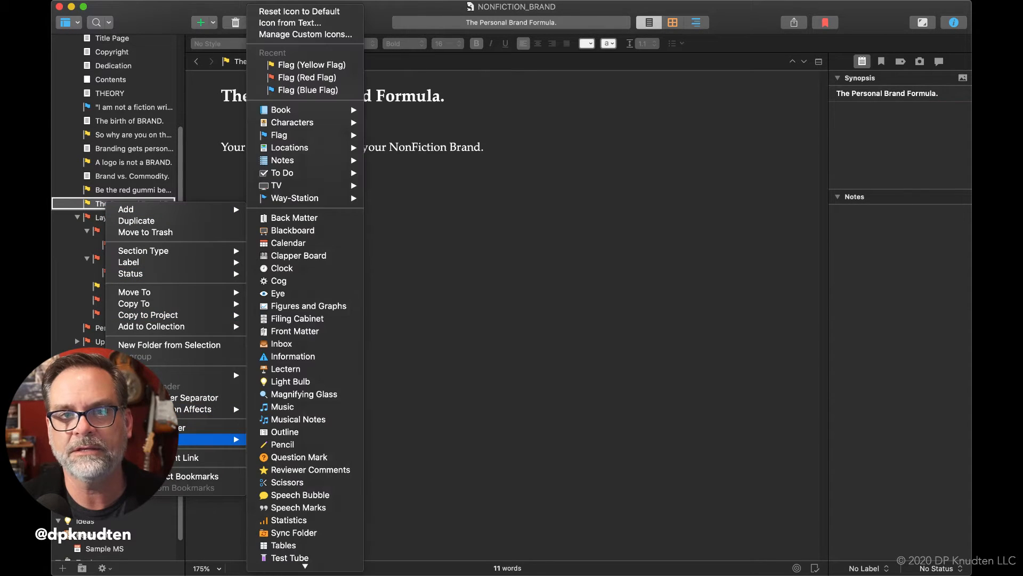
pyautogui.click(299, 65)
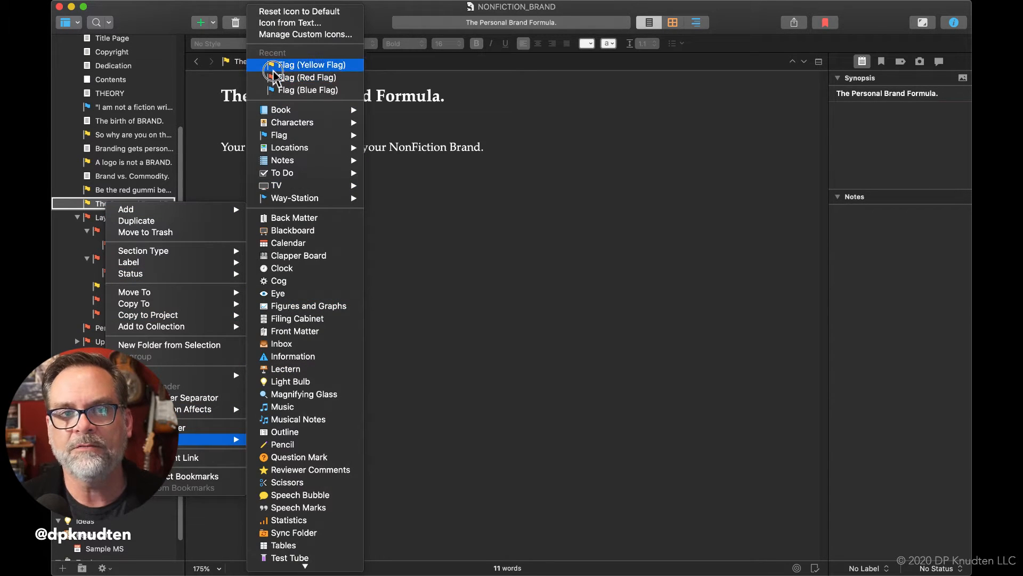
# Change the icon of the "Brand vs. Commodity." document to the Red Flag
pyautogui.click(105, 172)
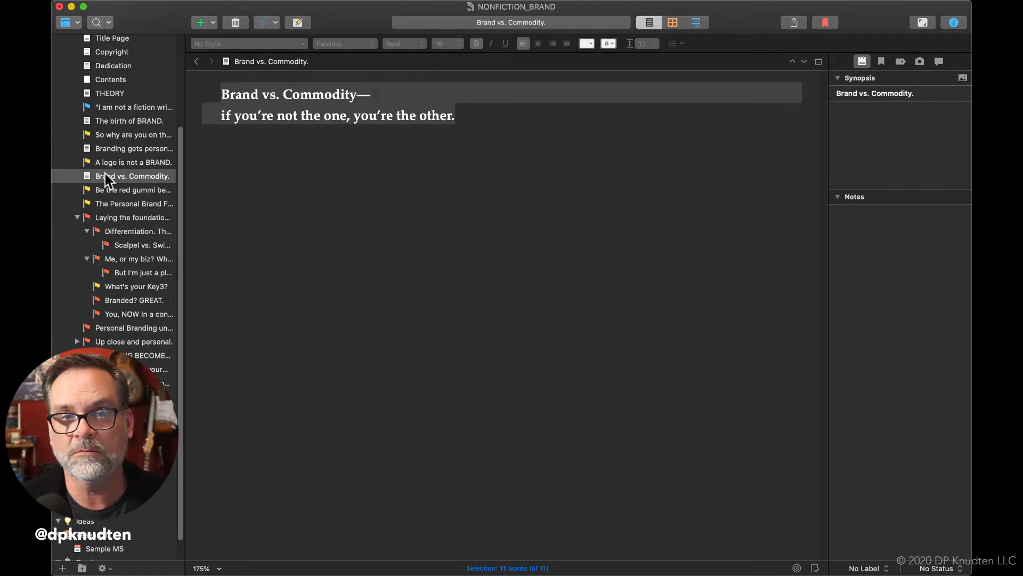
pyautogui.rightClick(104, 173)
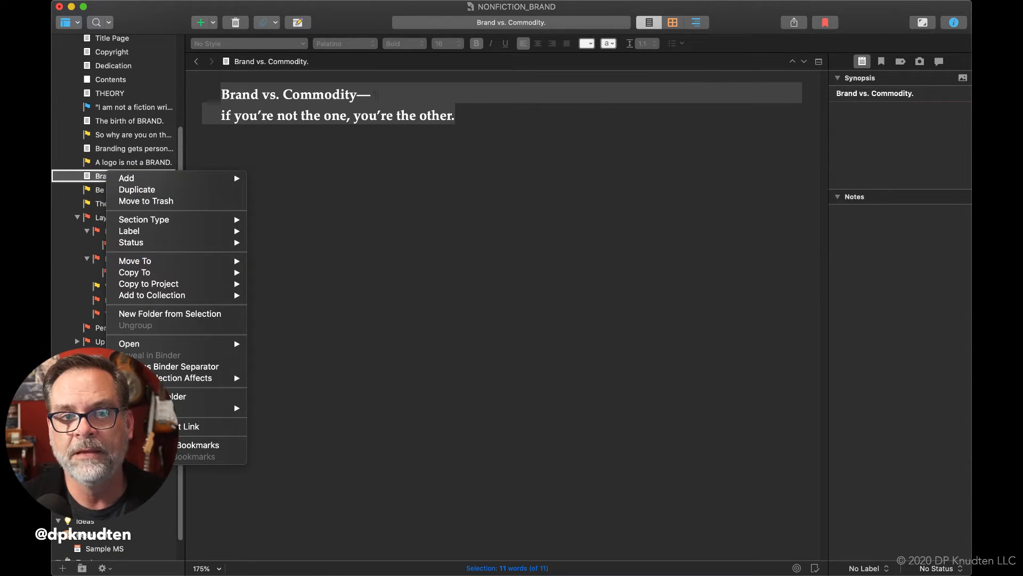
pyautogui.moveTo(192, 409)
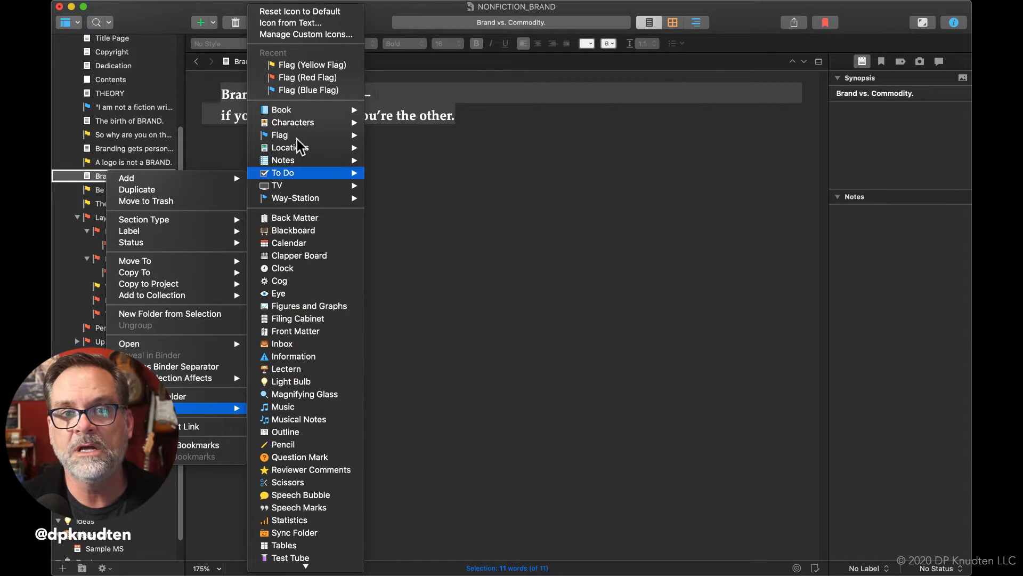
pyautogui.click(302, 78)
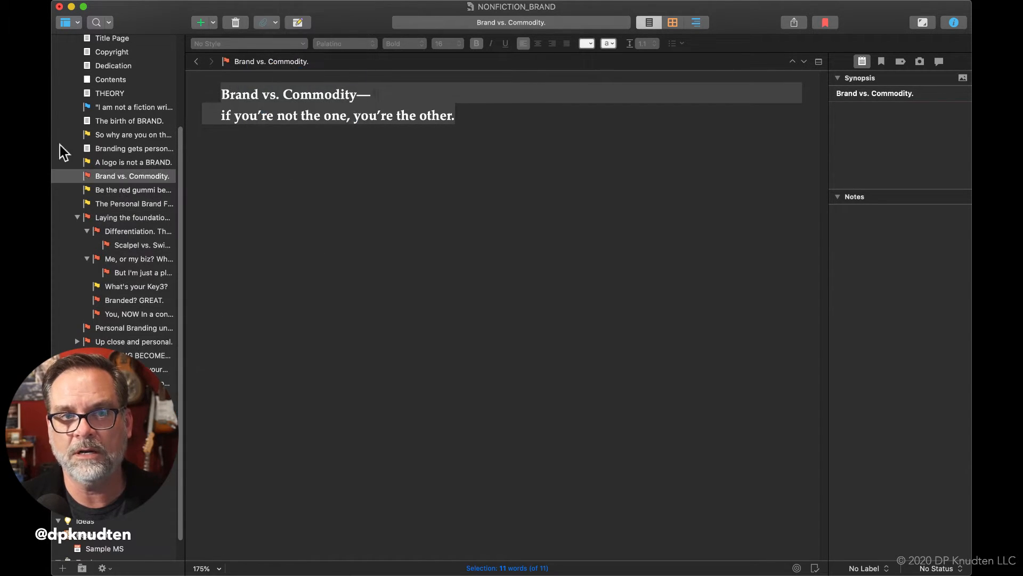
# Change the icon of the "Branding gets personal." document to the Red Flag
pyautogui.click(95, 149)
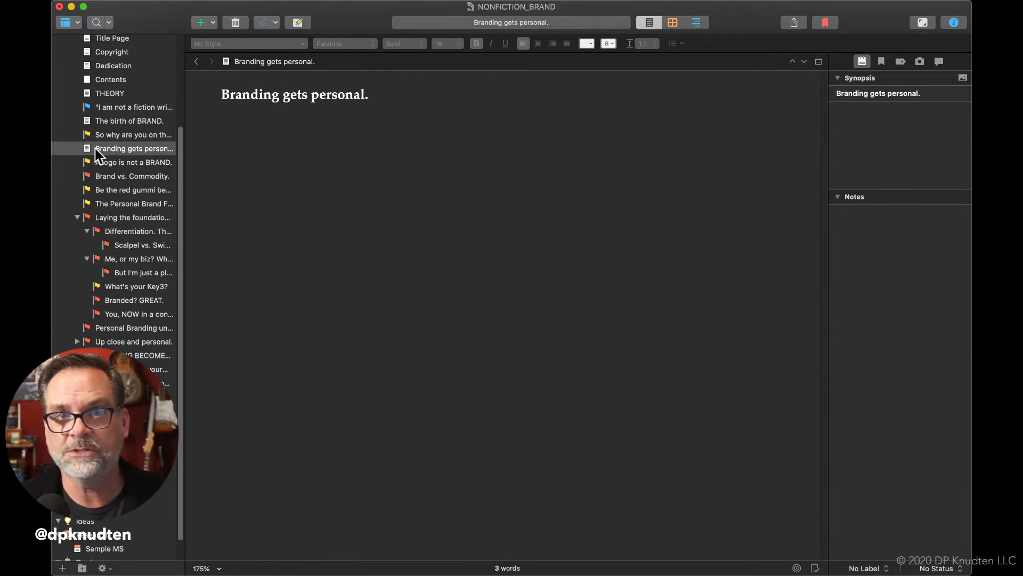
pyautogui.rightClick(95, 148)
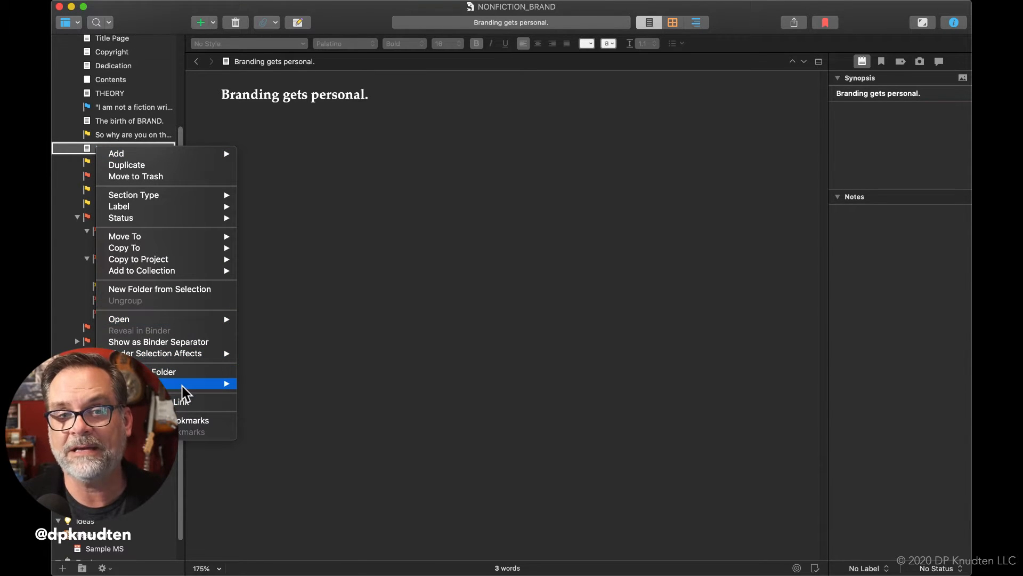
pyautogui.moveTo(182, 389)
pyautogui.moveTo(291, 136)
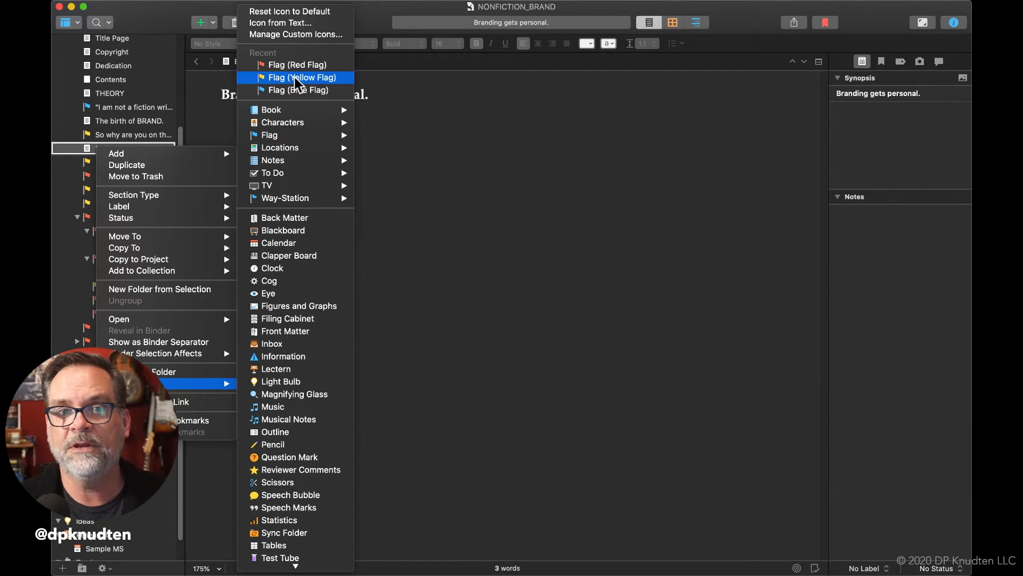
pyautogui.click(296, 63)
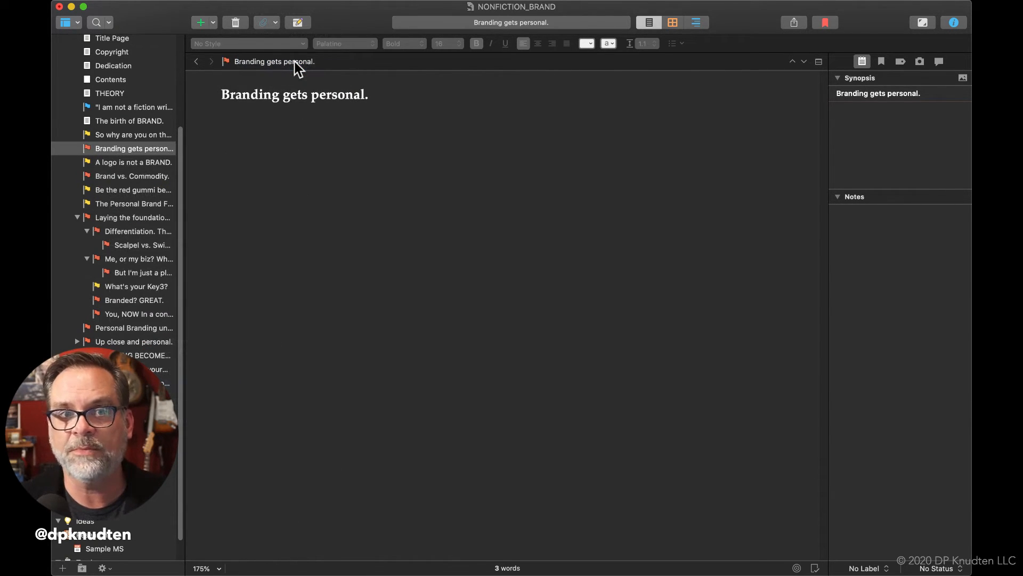
# Change the icon of "The birth of BRAND." document to the Red Flag
pyautogui.click(110, 119)
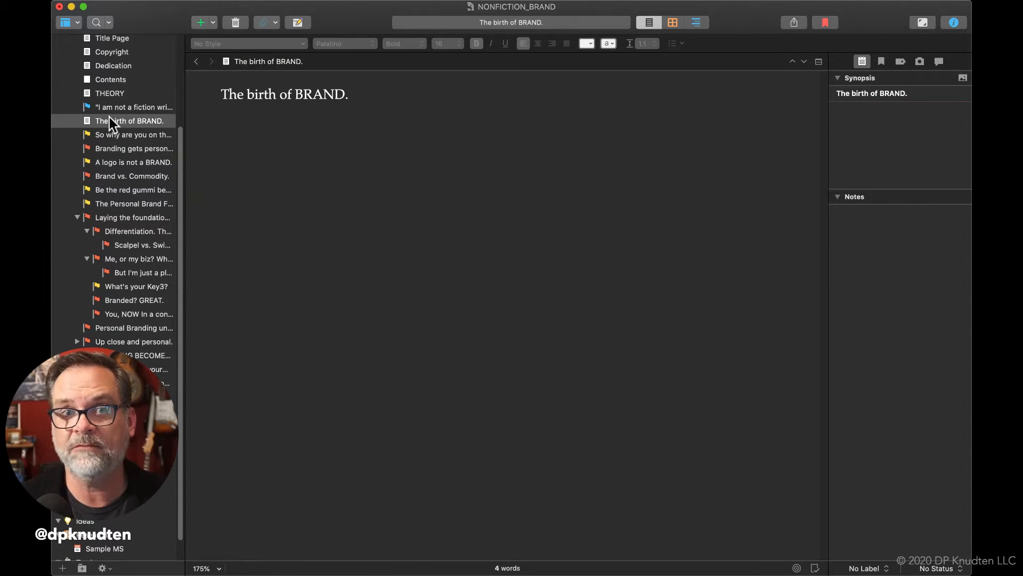
pyautogui.rightClick(110, 118)
pyautogui.moveTo(186, 357)
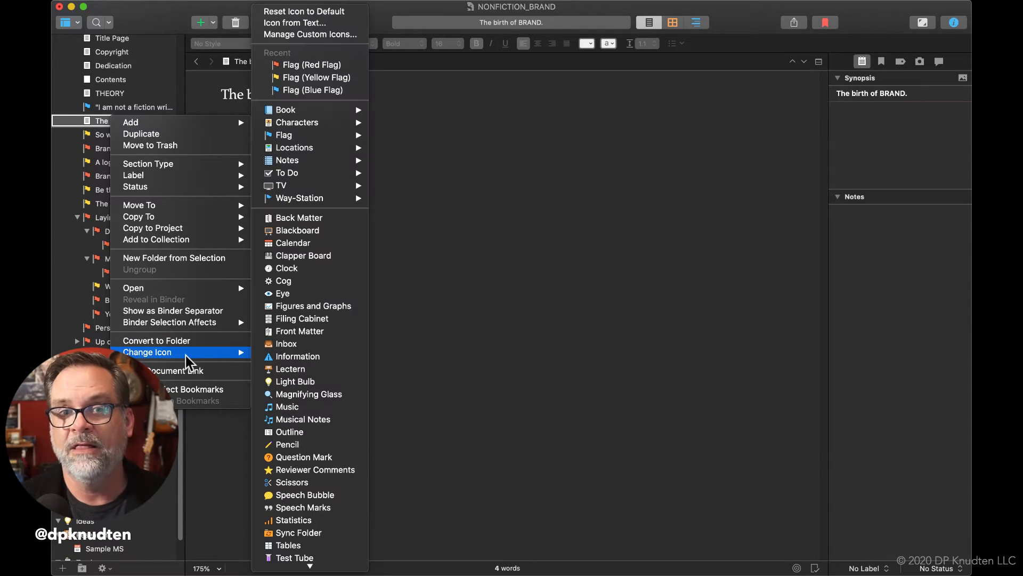
pyautogui.click(329, 66)
pyautogui.click(117, 91)
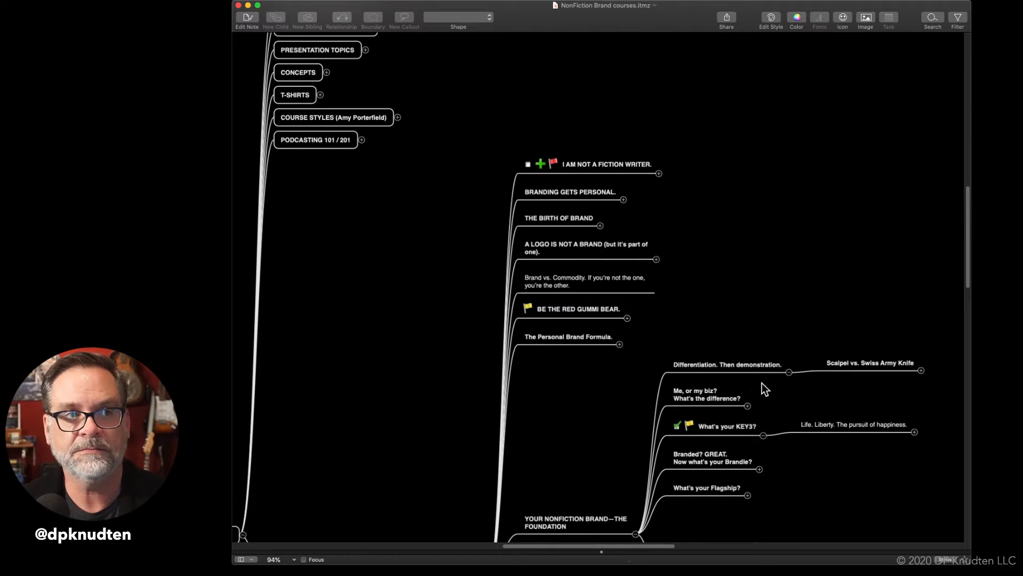
# In the NonFiction Brand courses mind map, collapse THE THEORY's "YOUR NONFICTION BRAND—THE FOUNDATION", "What if you're a force of 1?" and "PODCAST PULL QUOTES FOR EACH SECTION" branches
pyautogui.scroll(8, 723, 126)
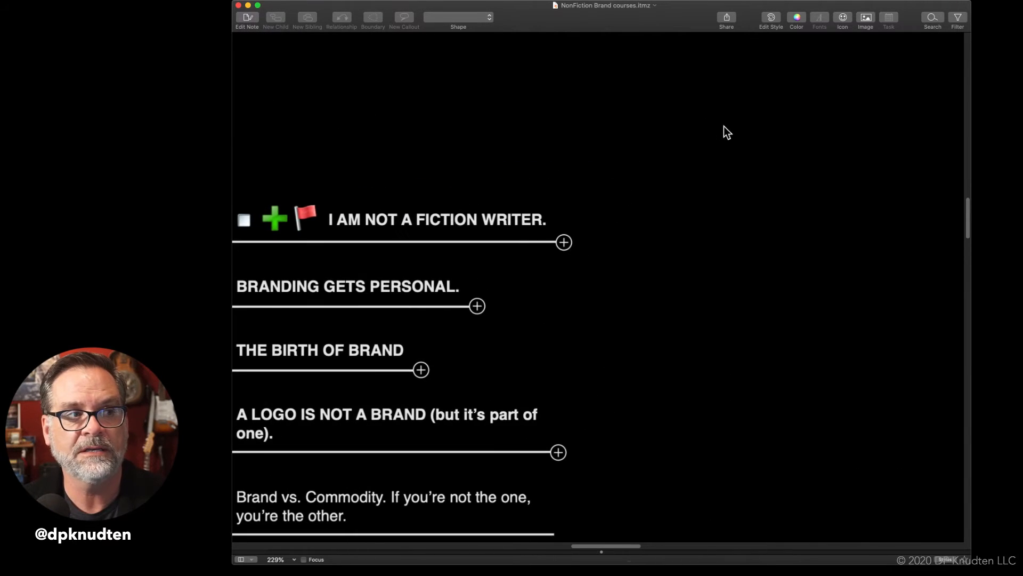
pyautogui.scroll(-3, 724, 127)
pyautogui.hscroll(-3, 724, 127)
pyautogui.scroll(-10, 724, 127)
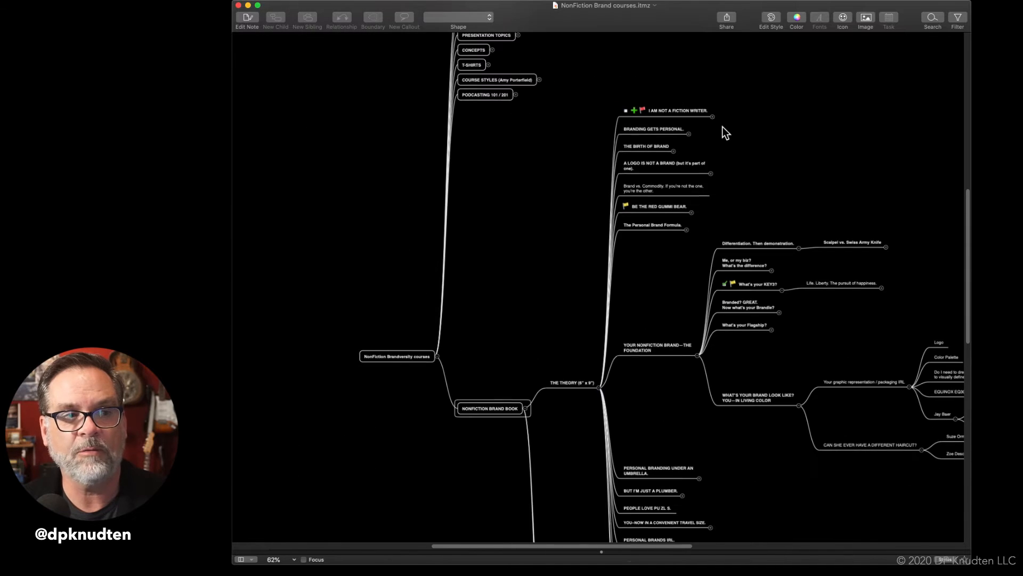
pyautogui.click(599, 388)
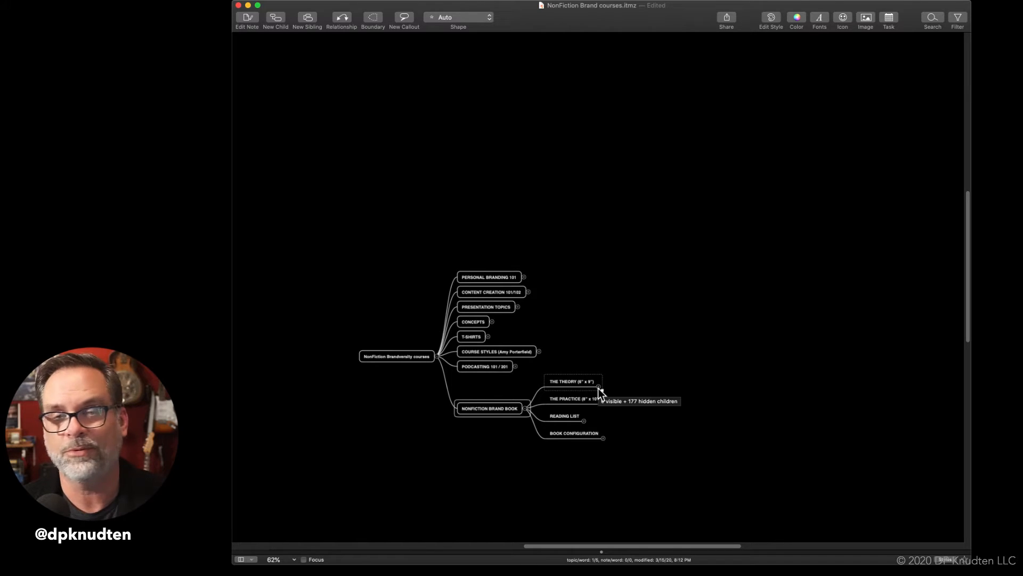
pyautogui.click(598, 388)
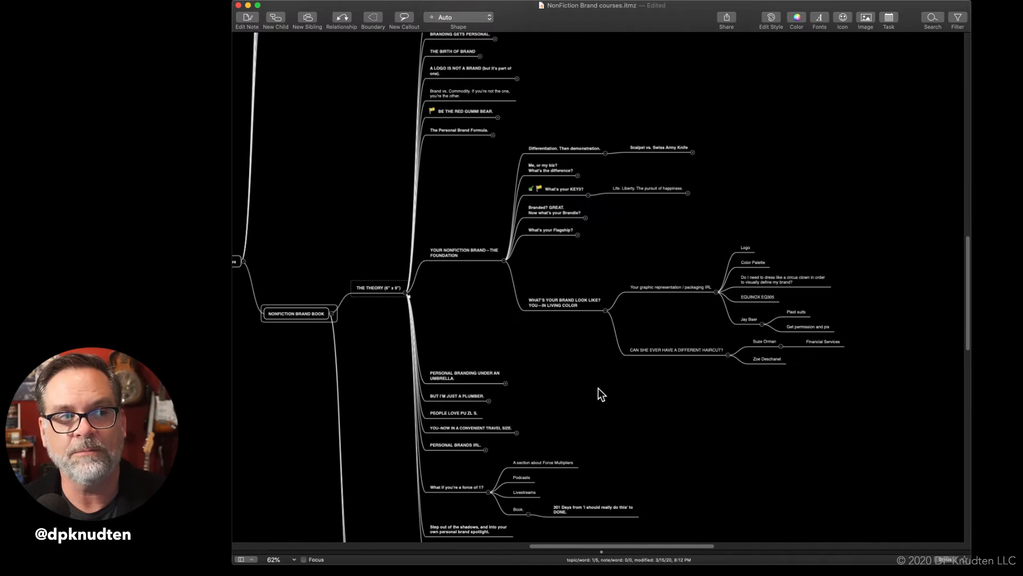
pyautogui.click(504, 260)
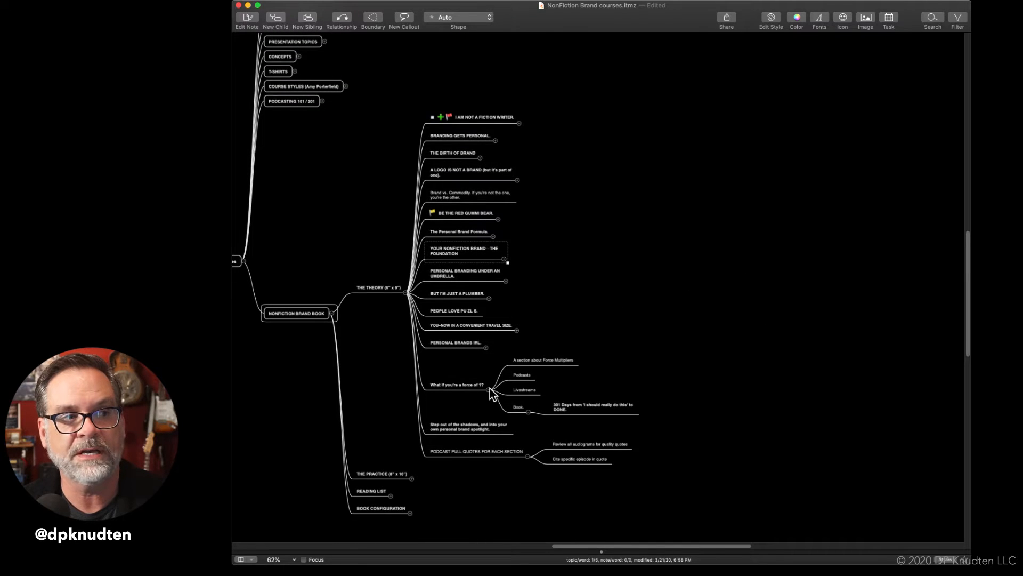
pyautogui.click(489, 388)
pyautogui.click(527, 432)
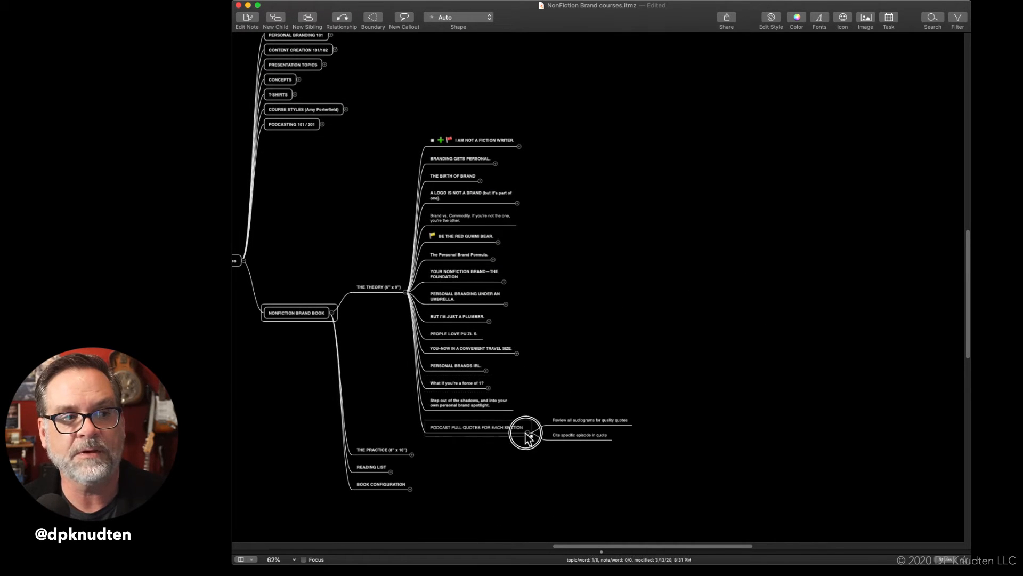
# Make the whole text of the "Brand vs. Commodity. If you're not the one, you're the other." topic bold
pyautogui.scroll(3, 555, 309)
pyautogui.hscroll(-5, 555, 309)
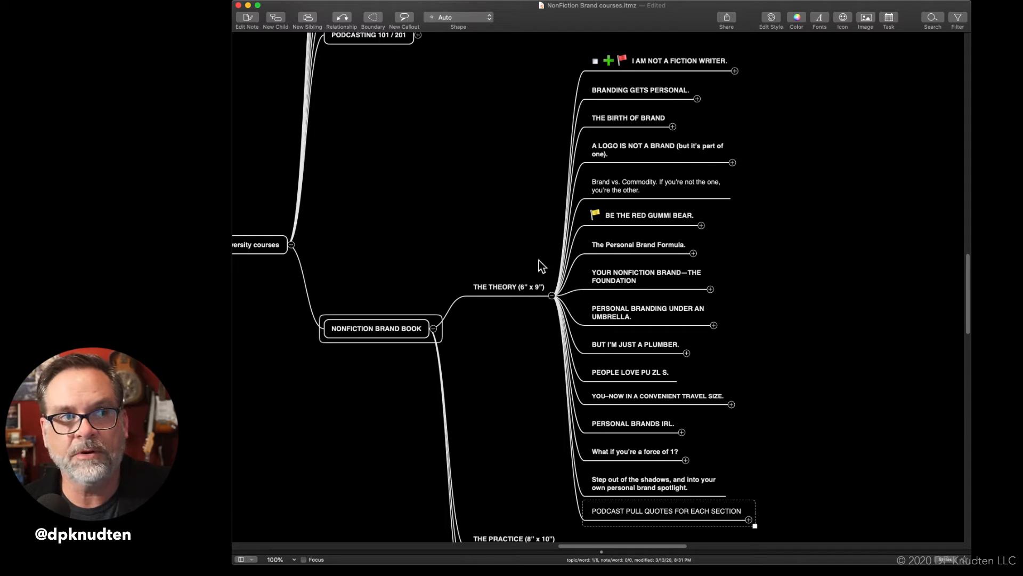
pyautogui.click(653, 181)
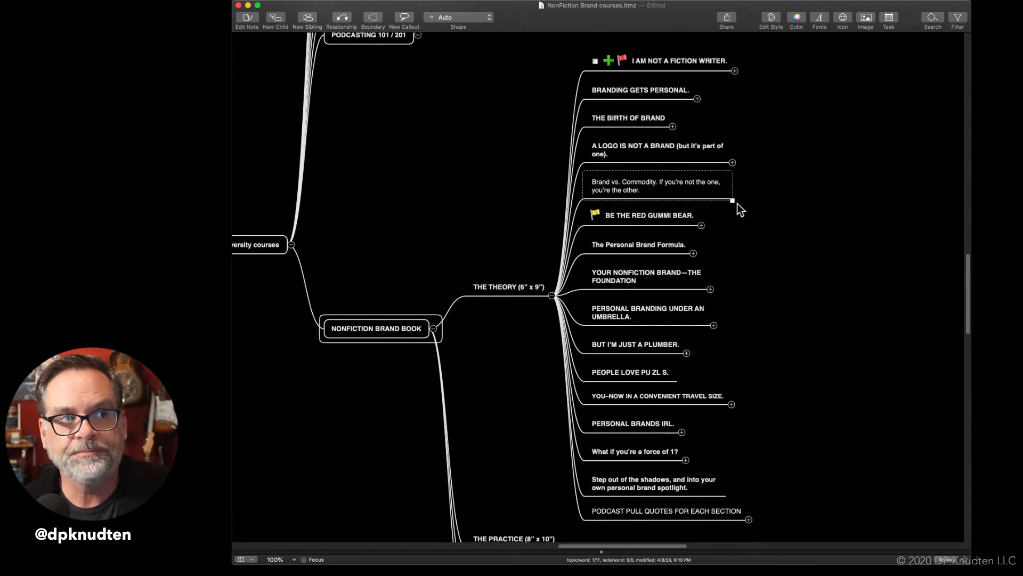
pyautogui.click(680, 183)
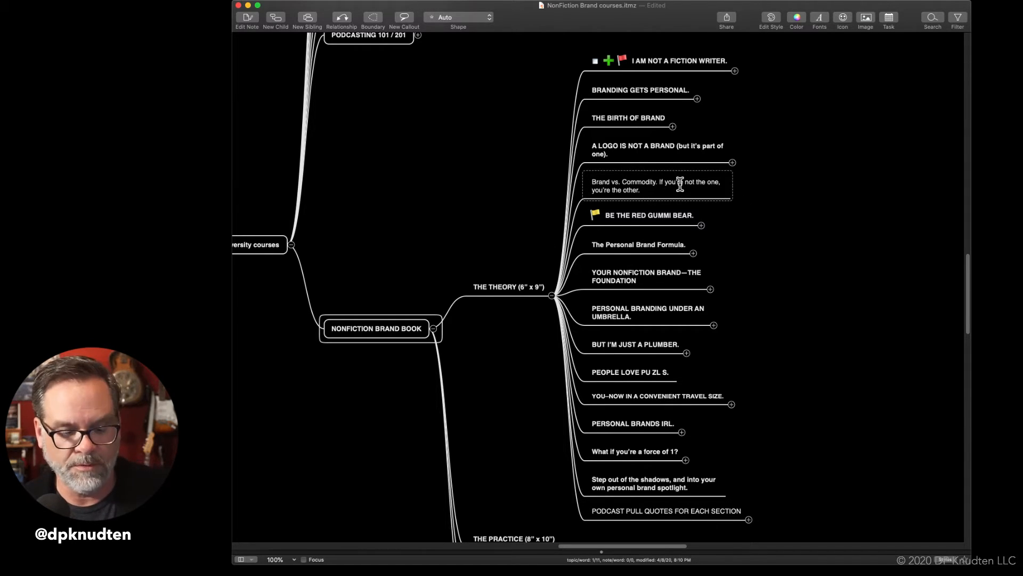
pyautogui.press('super+a')
pyautogui.press('super+b')
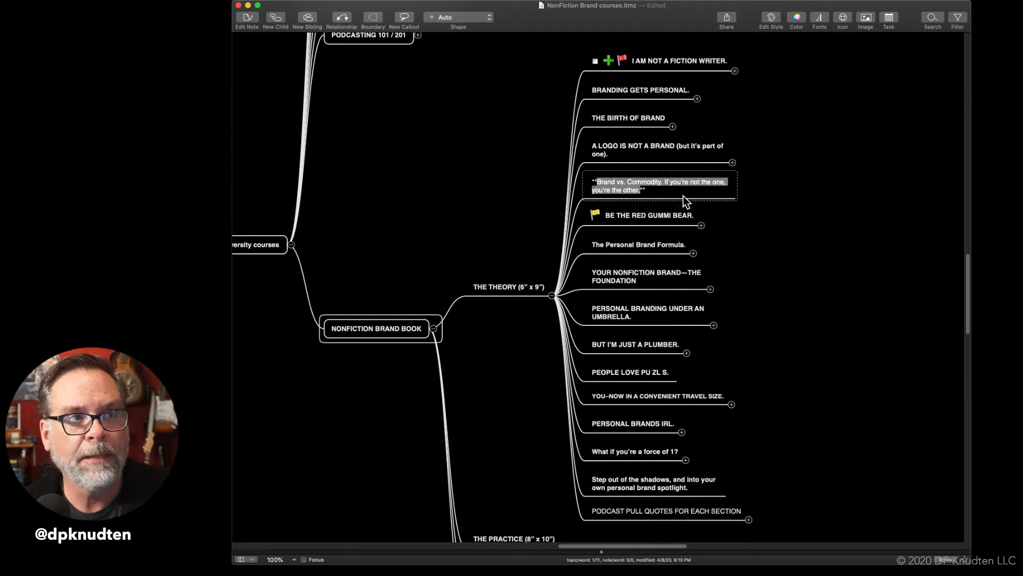
pyautogui.click(787, 187)
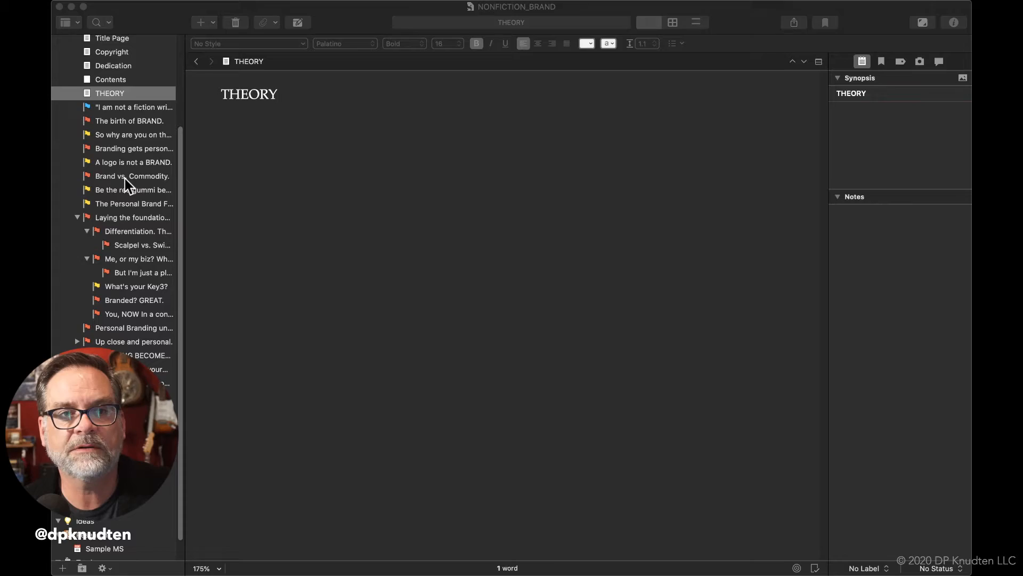
pyautogui.click(125, 178)
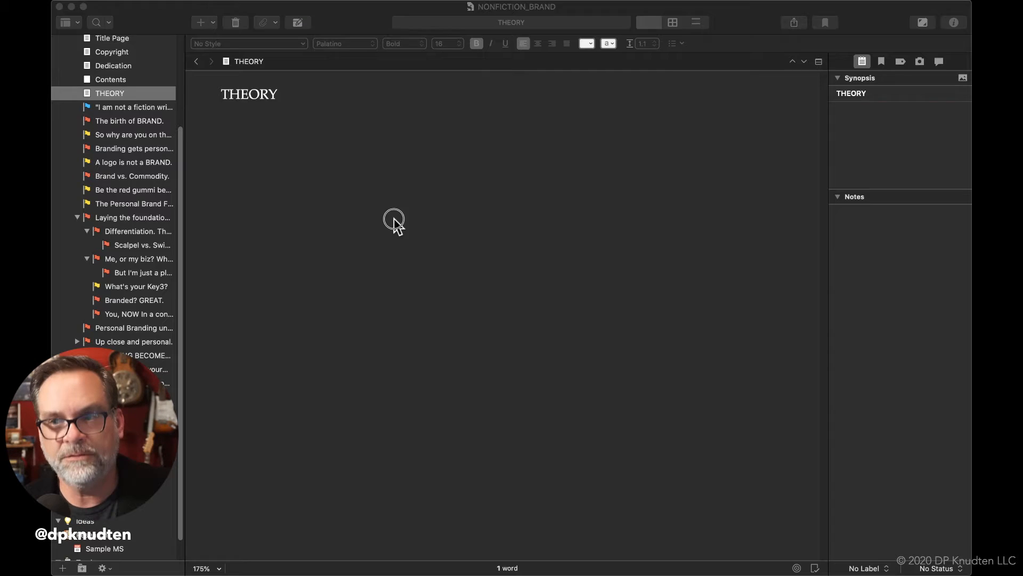
pyautogui.click(394, 219)
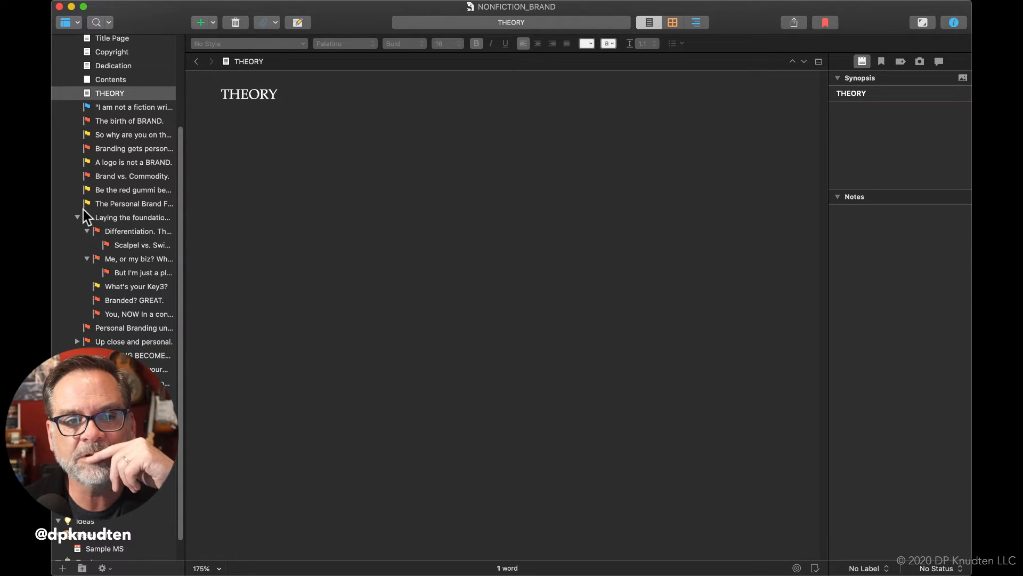
# In the NONFICTION_BRAND outline, expand "Up close and personal." and change its first subdocument's icon to the Red Flag
pyautogui.click(77, 341)
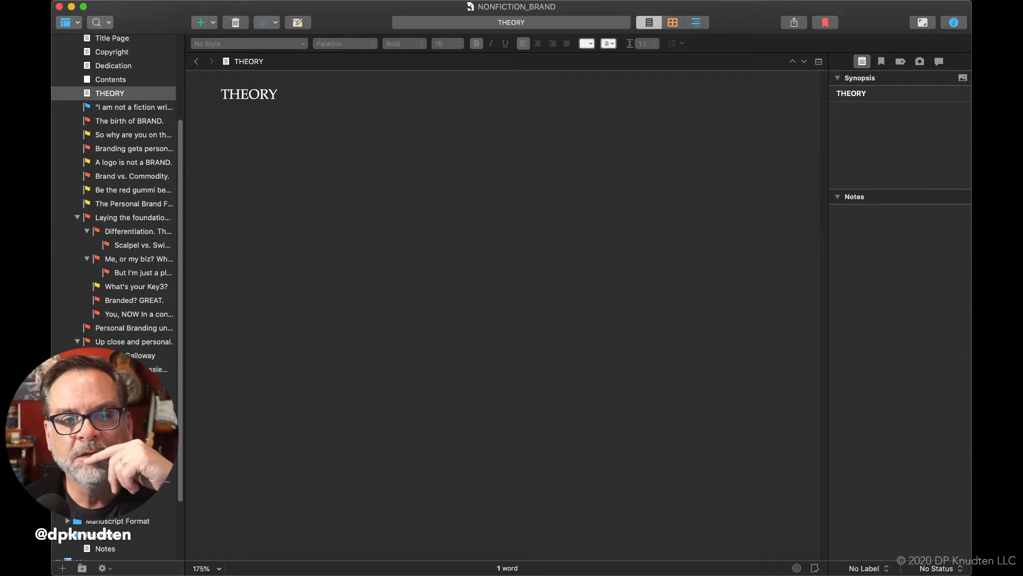
pyautogui.click(90, 355)
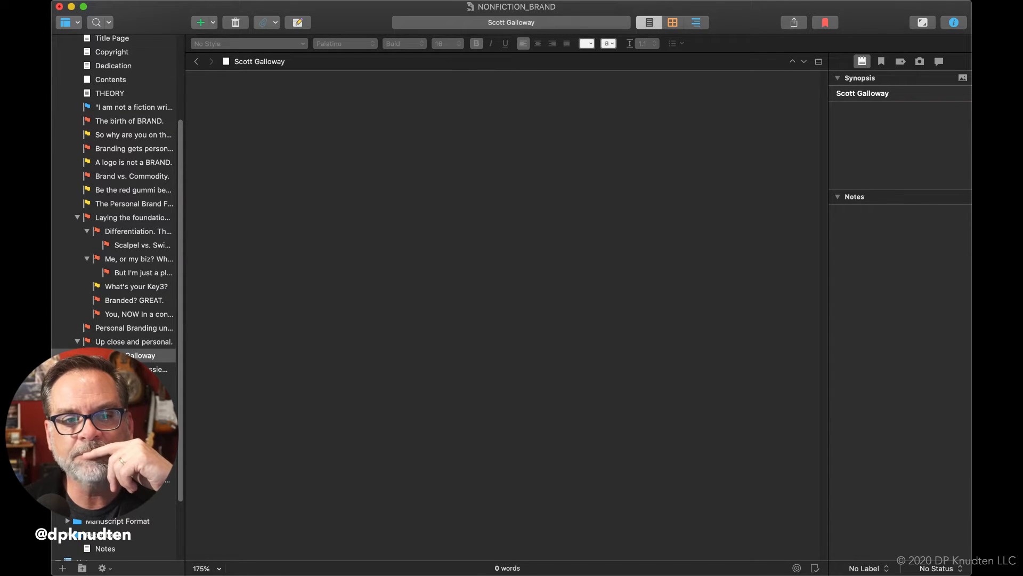
pyautogui.rightClick(105, 356)
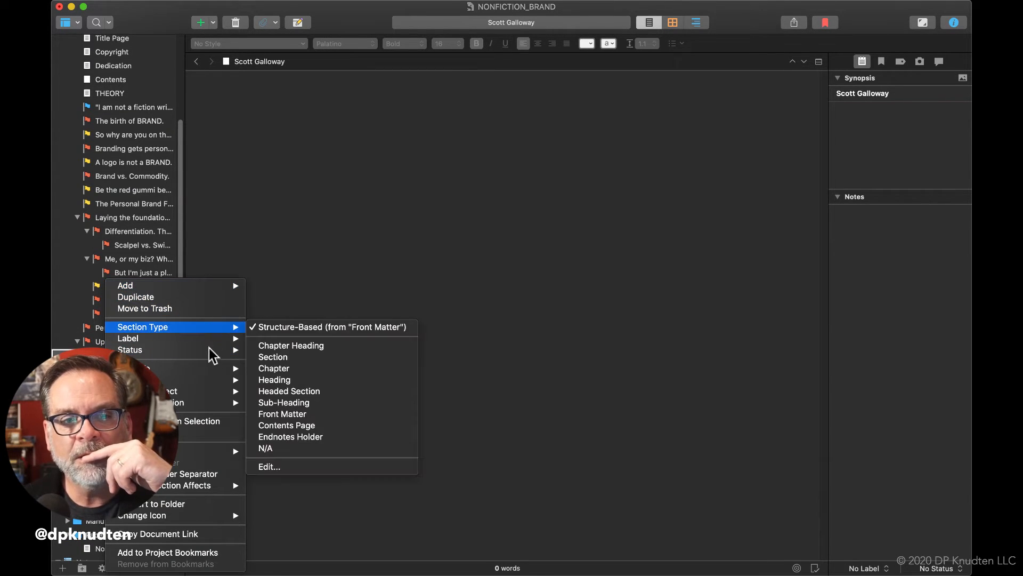
pyautogui.moveTo(220, 517)
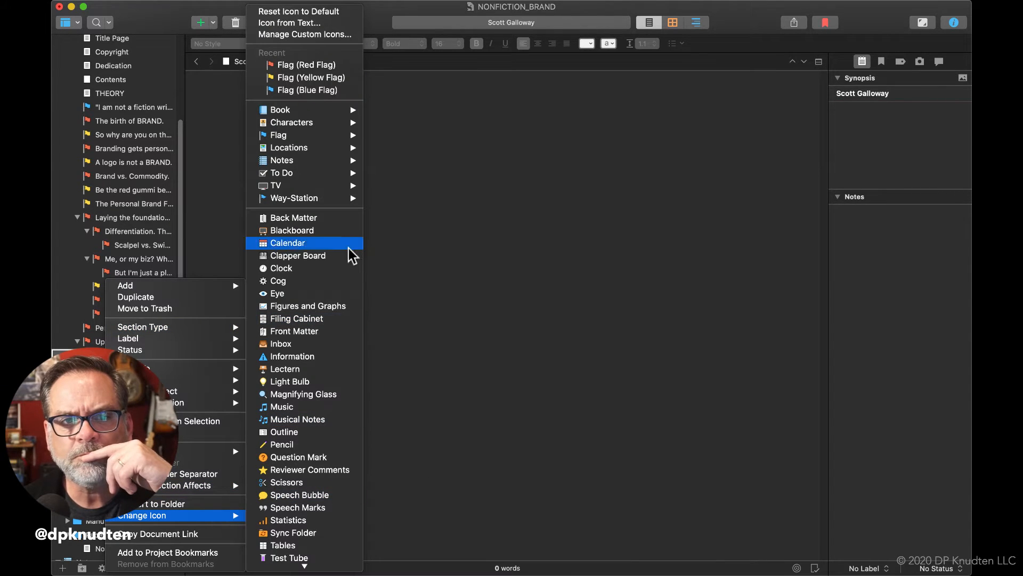
pyautogui.click(337, 65)
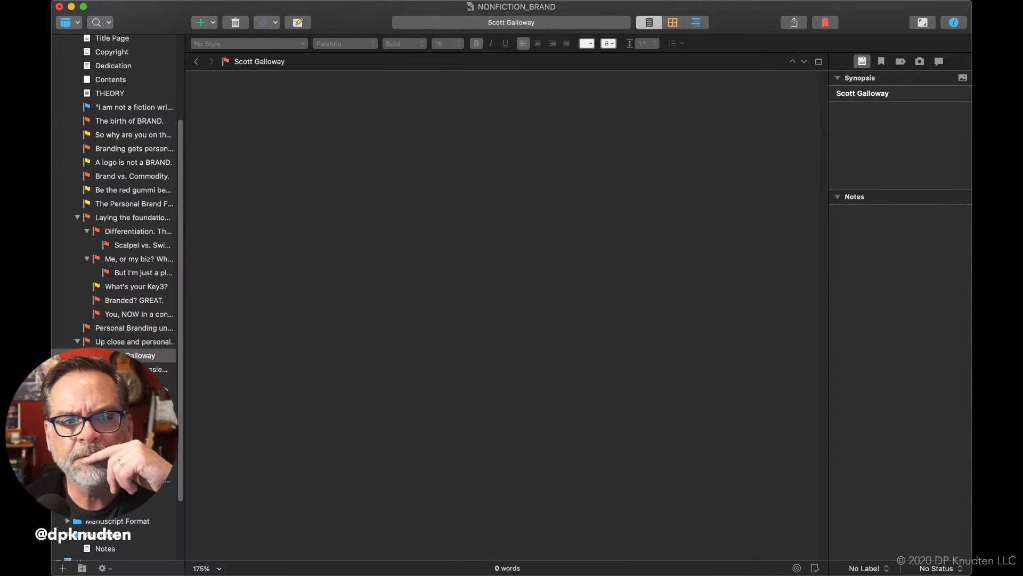
# Change the icon of the second subdocument under "Up close and personal." to the Red Flag
pyautogui.click(157, 369)
pyautogui.rightClick(158, 370)
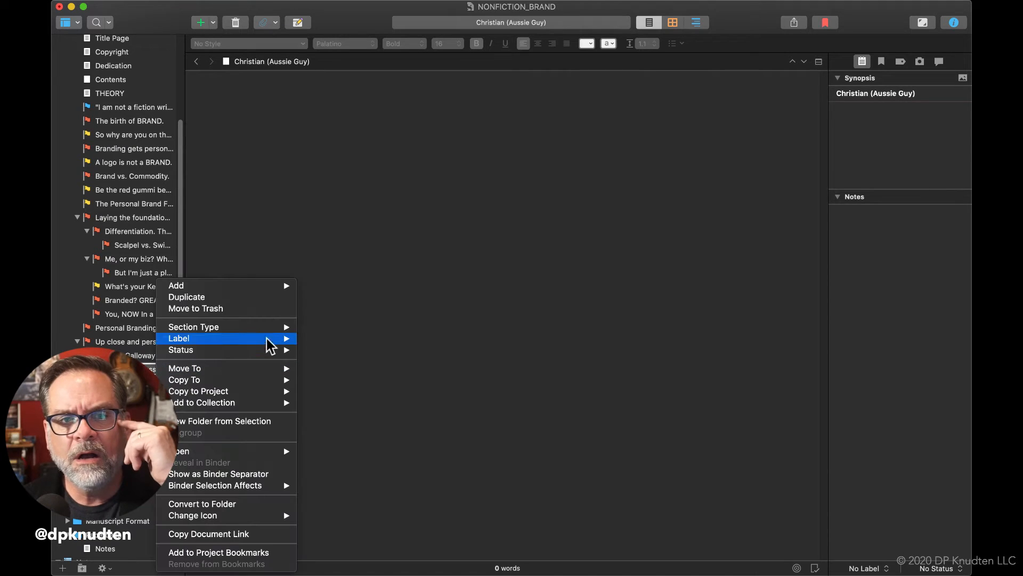
pyautogui.moveTo(257, 517)
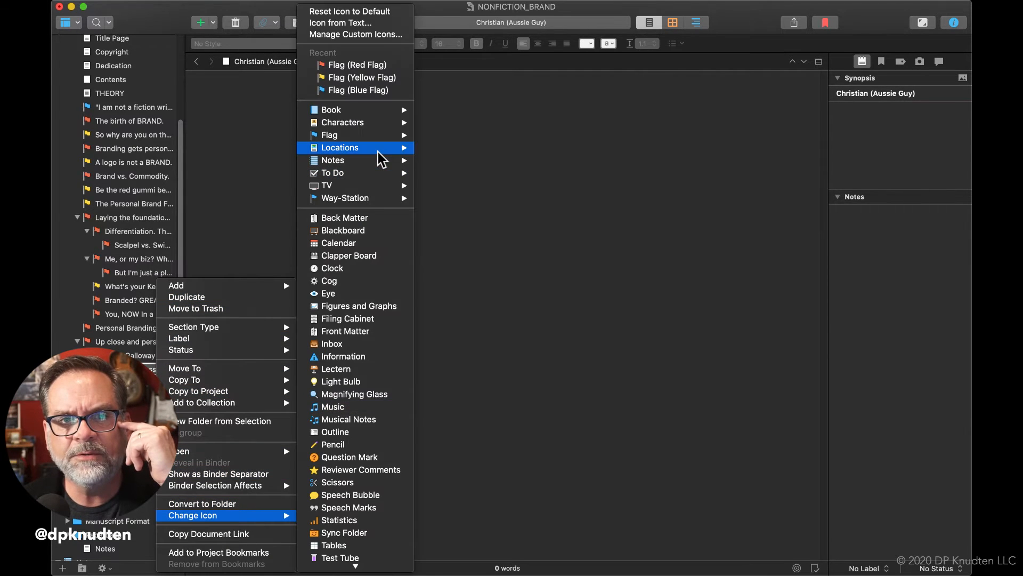
pyautogui.click(381, 68)
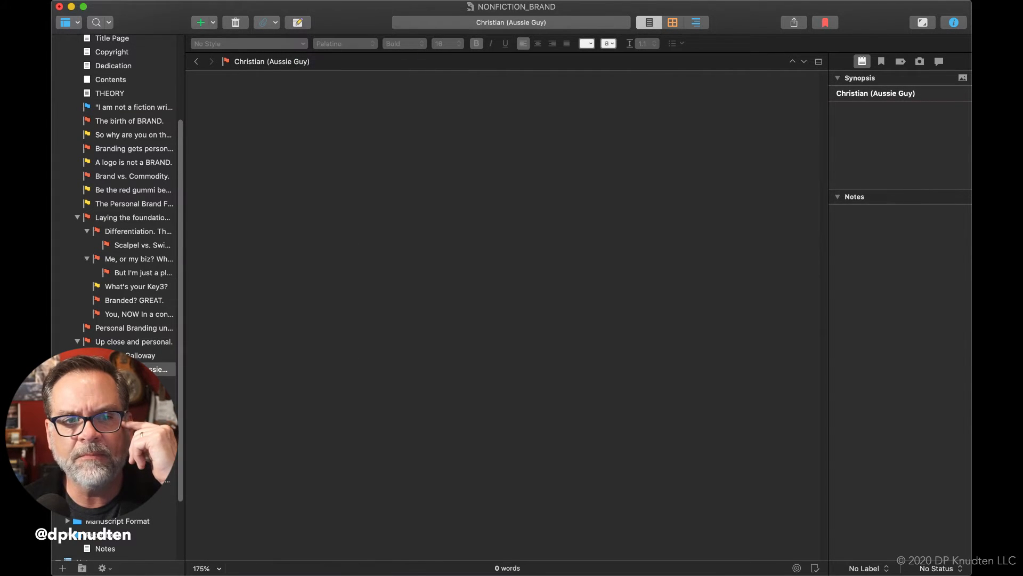
# Change the icon of the third subdocument under "Up close and personal." to the Red Flag
pyautogui.click(147, 383)
pyautogui.rightClick(141, 382)
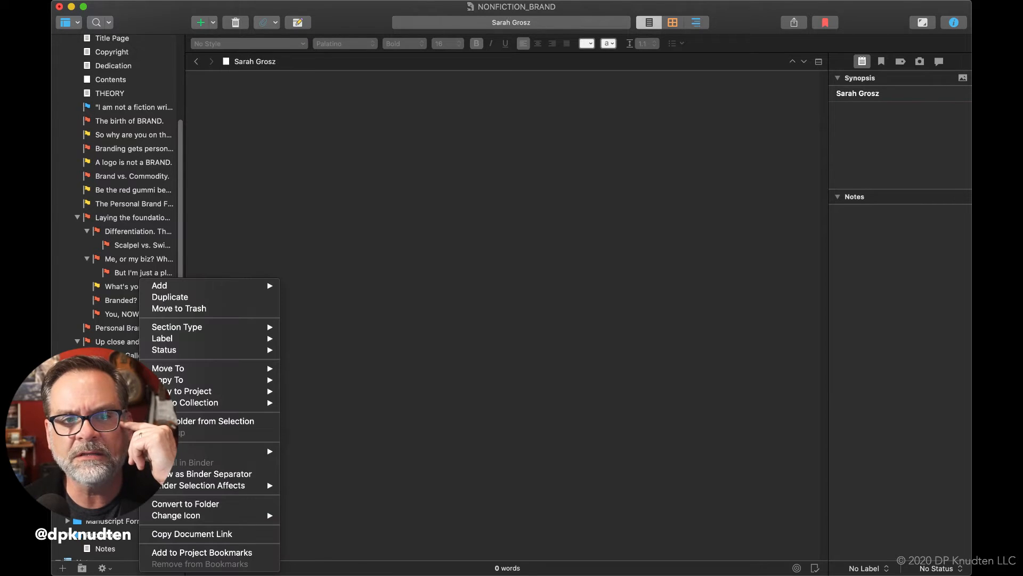
pyautogui.moveTo(235, 516)
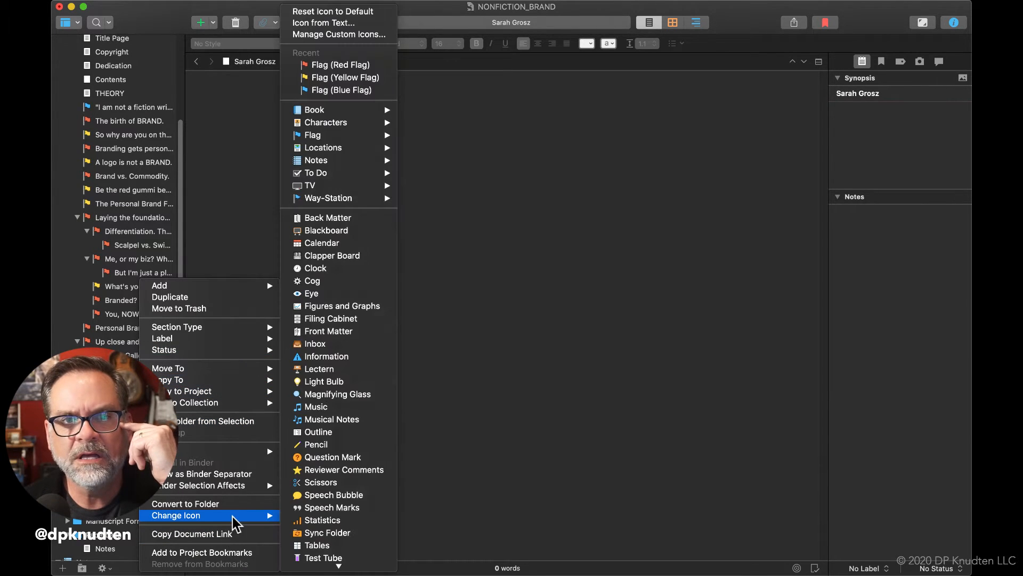
pyautogui.click(372, 67)
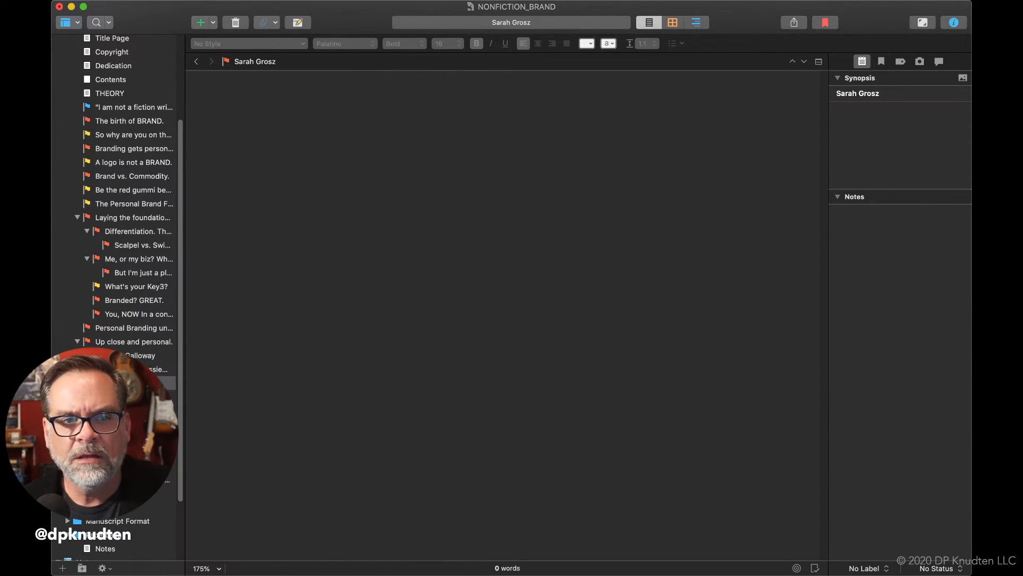
# Change the icon of the fourth subdocument under "Up close and personal." to the Red Flag
pyautogui.click(141, 397)
pyautogui.rightClick(114, 397)
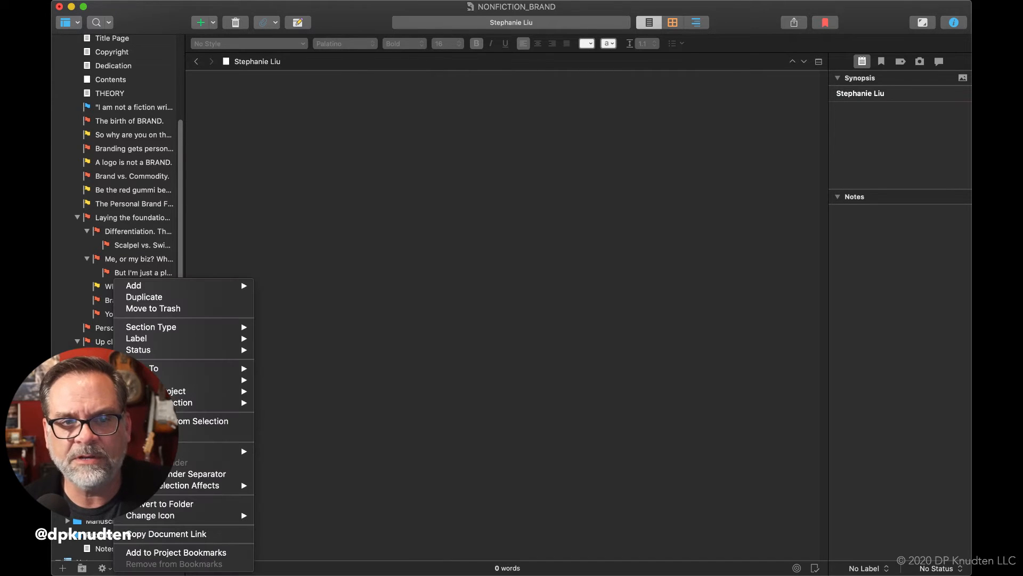
pyautogui.moveTo(196, 514)
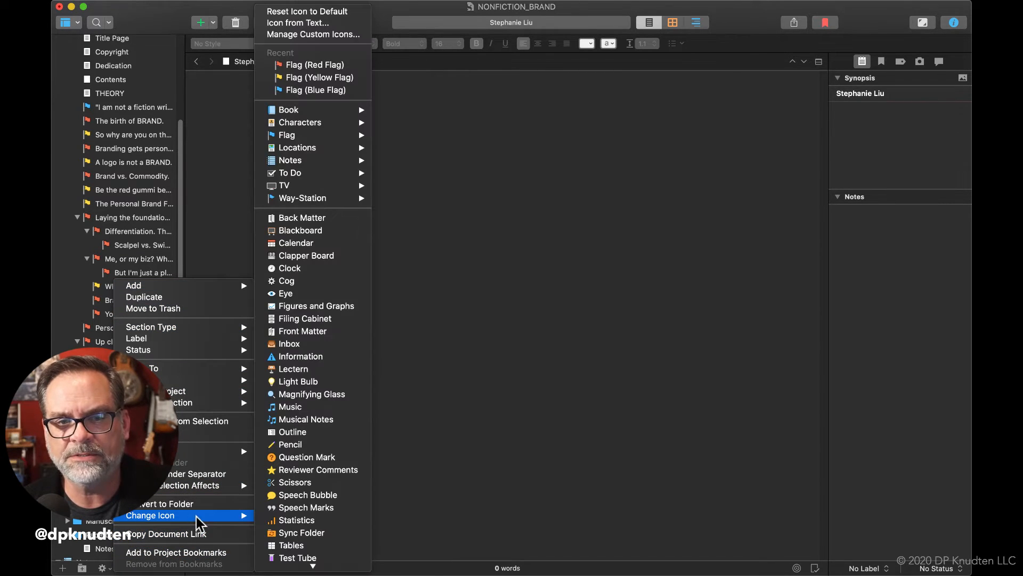
pyautogui.click(315, 65)
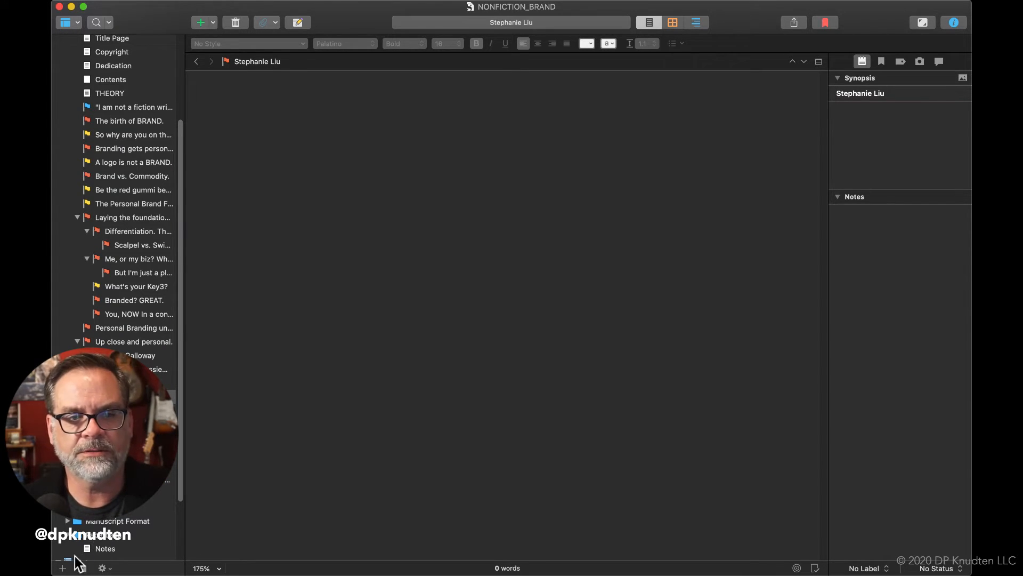
# Add a document titled with the featured person's full name under "Up close and personal." and change its icon to the Red Flag
pyautogui.click(62, 569)
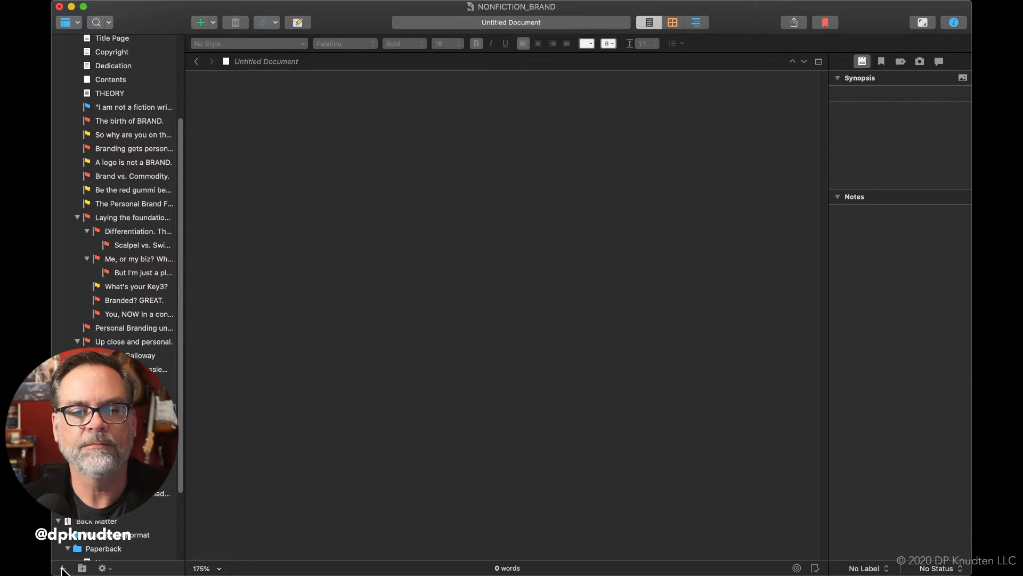
pyautogui.write('Neal Schaffer')
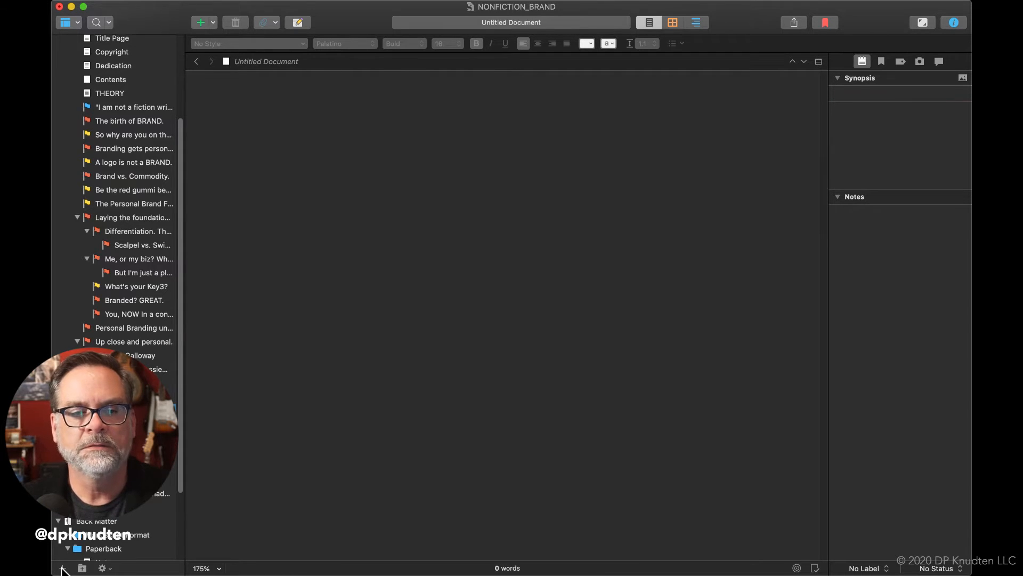
pyautogui.press('Return')
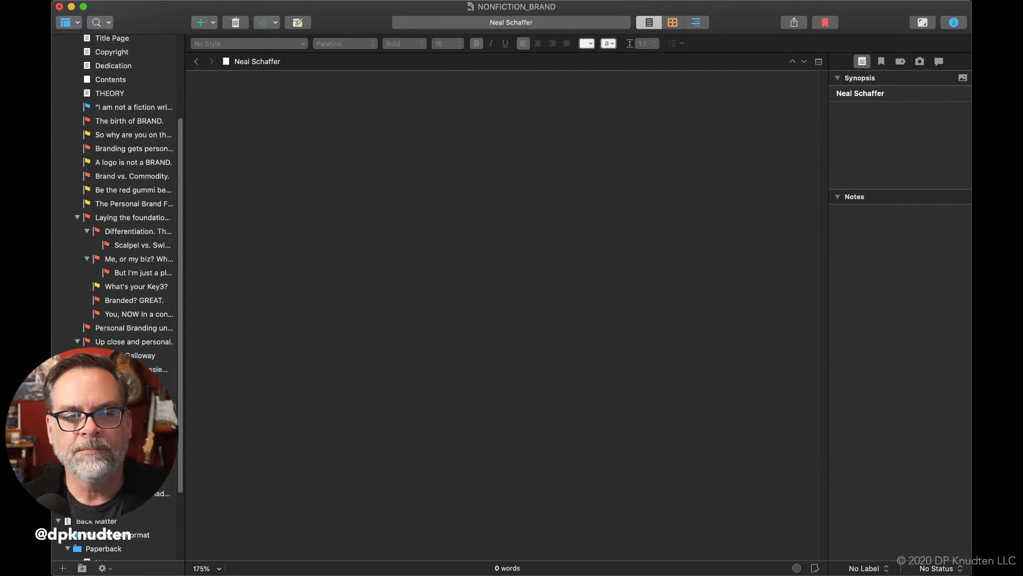
pyautogui.rightClick(104, 438)
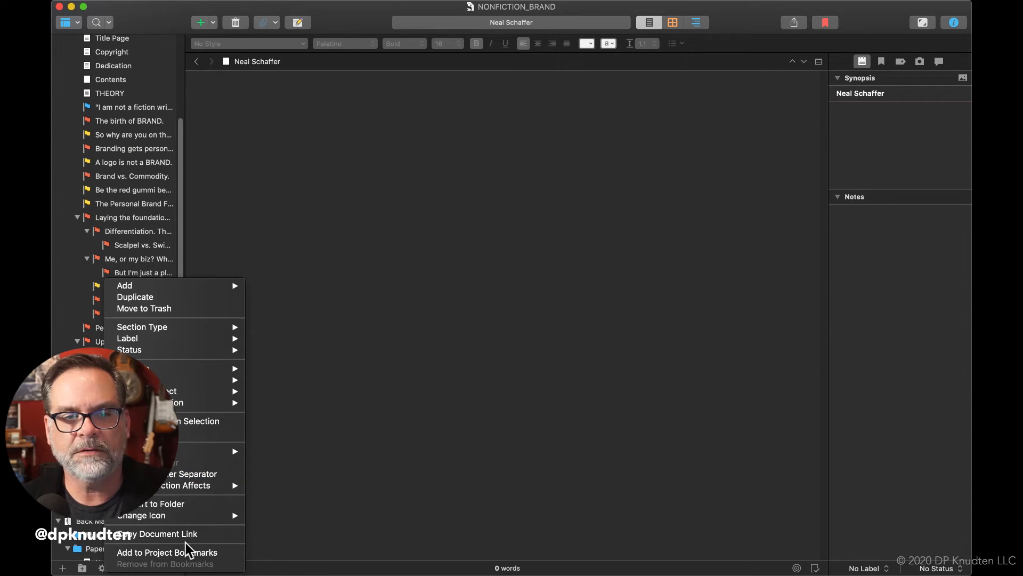
pyautogui.moveTo(196, 515)
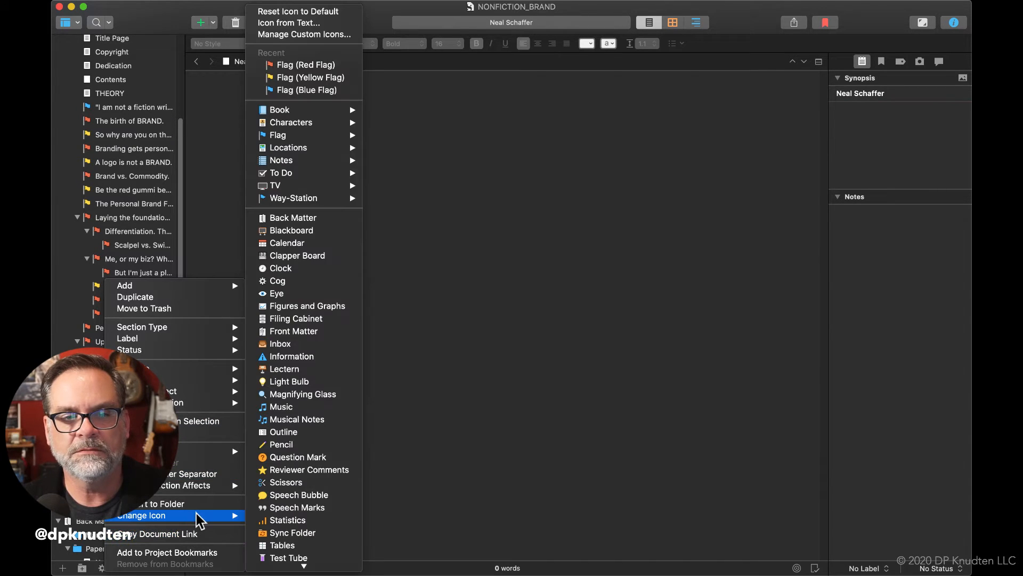
pyautogui.click(345, 66)
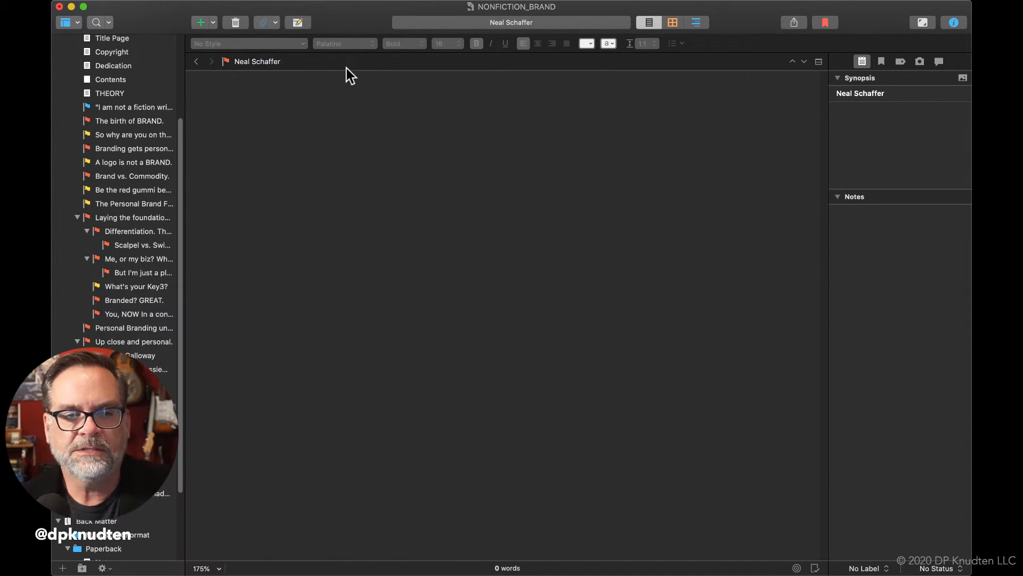
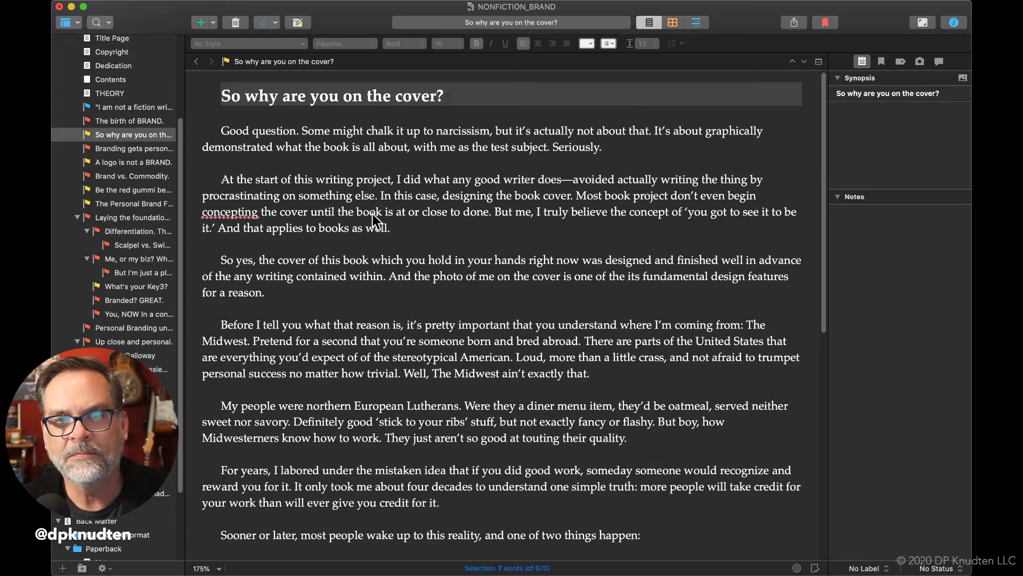
pyautogui.scroll(-1, 373, 214)
pyautogui.scroll(-2, 372, 213)
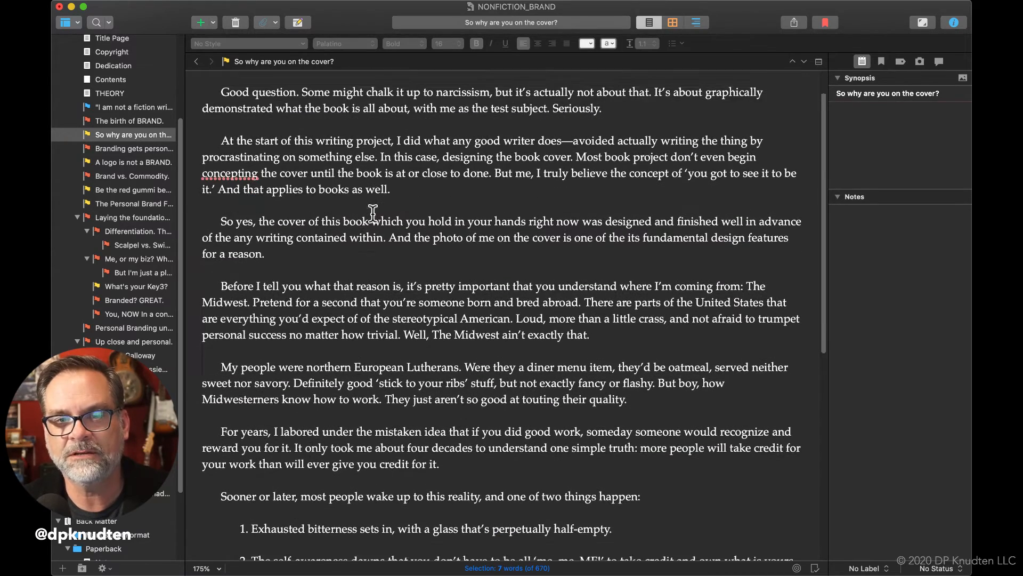
pyautogui.scroll(2, 373, 214)
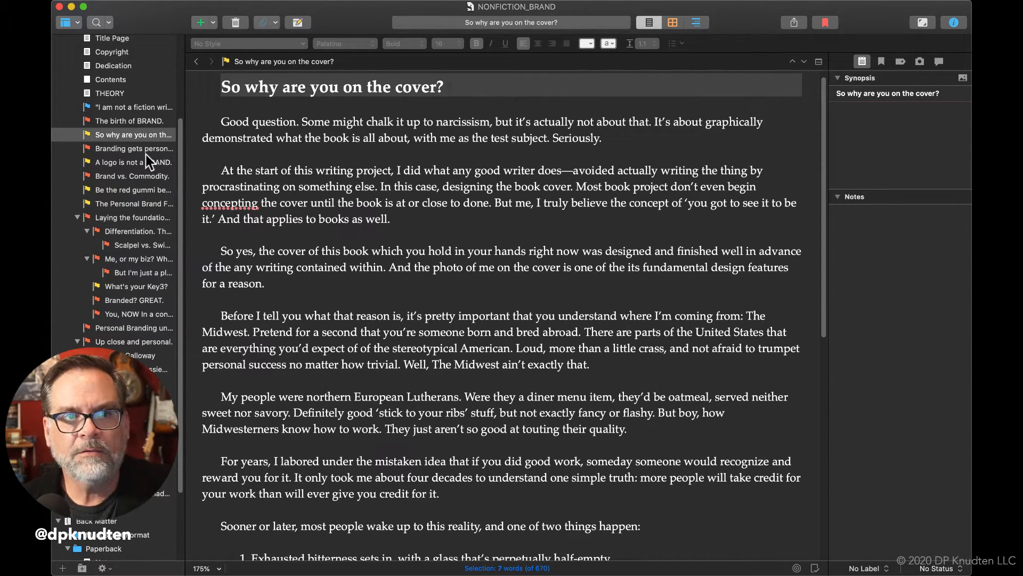
# Switch to the mind map and move the "THE BIRTH OF BRAND" topic under "I AM NOT A FICTION WRITER."
pyautogui.scroll(3, 135, 129)
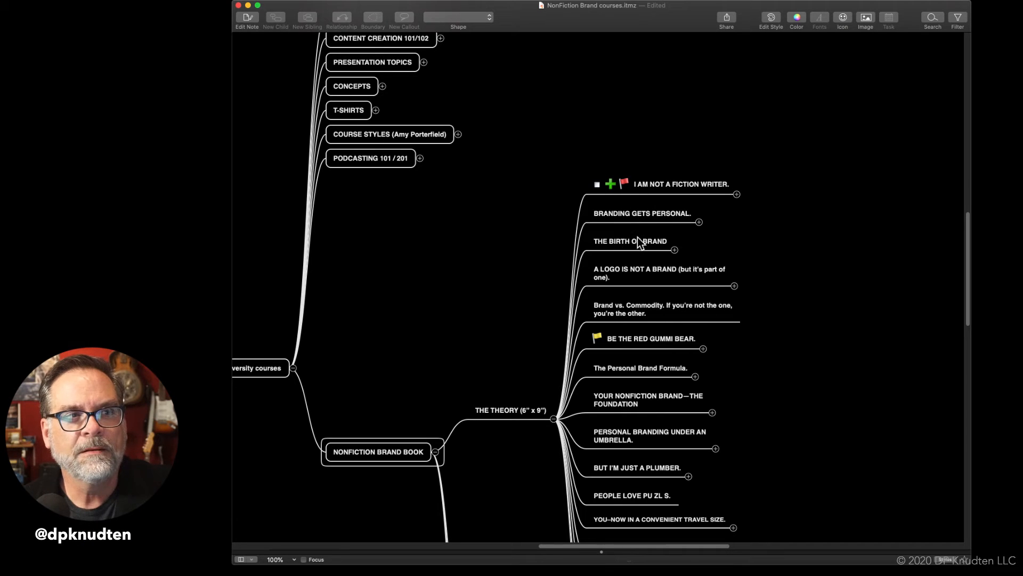
pyautogui.moveTo(638, 237); pyautogui.dragTo(638, 191)
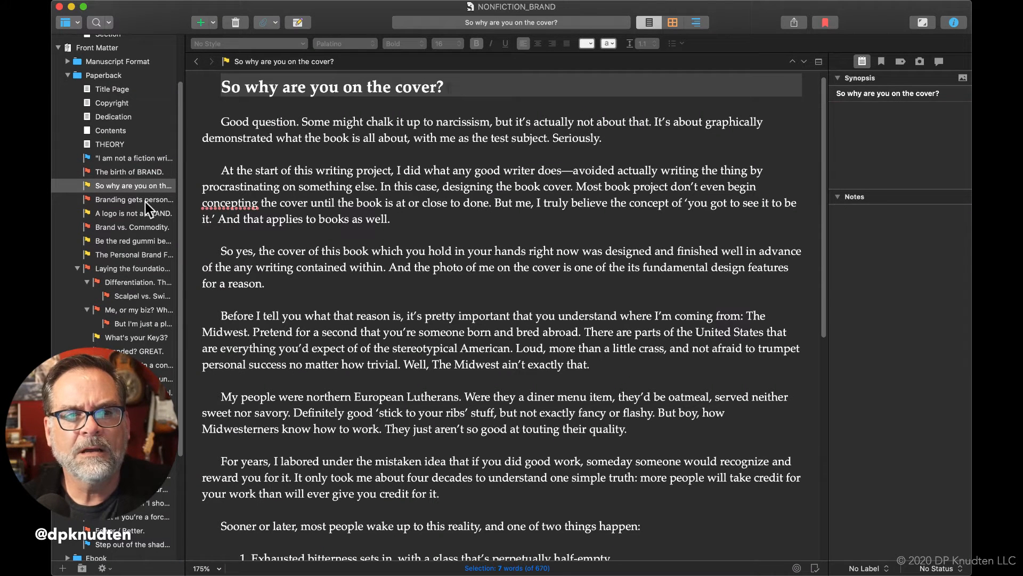
# Return to the manuscript and review its outline documents from "Branding gets personal." to "Laying the foundation for your NonFiction Brand."
pyautogui.click(145, 202)
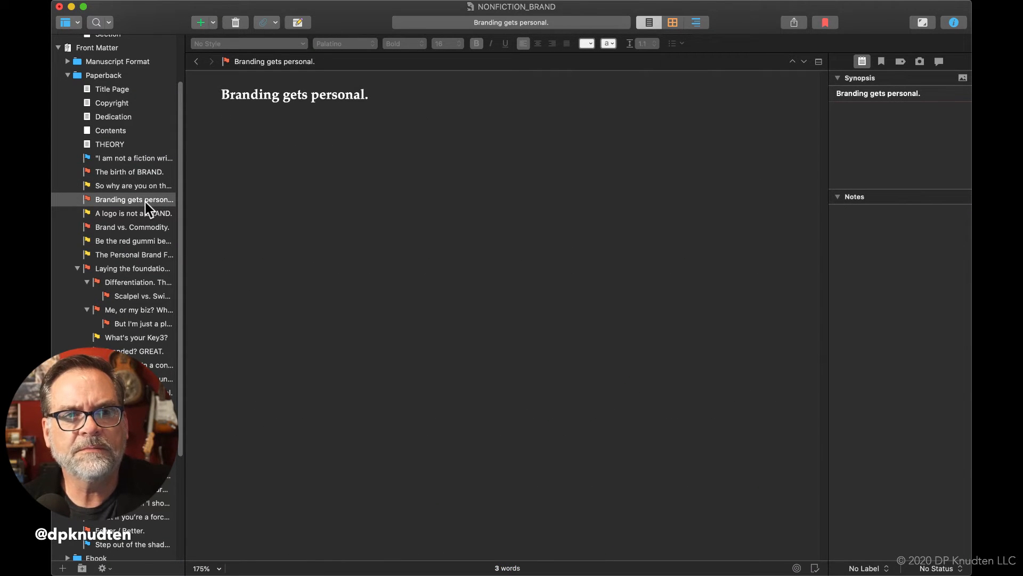
pyautogui.click(140, 215)
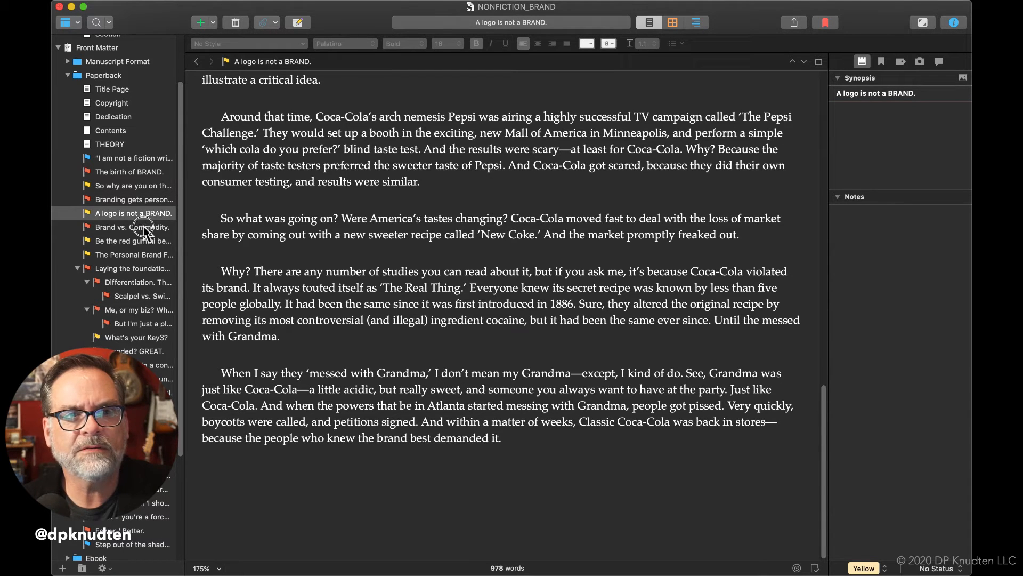
pyautogui.click(142, 226)
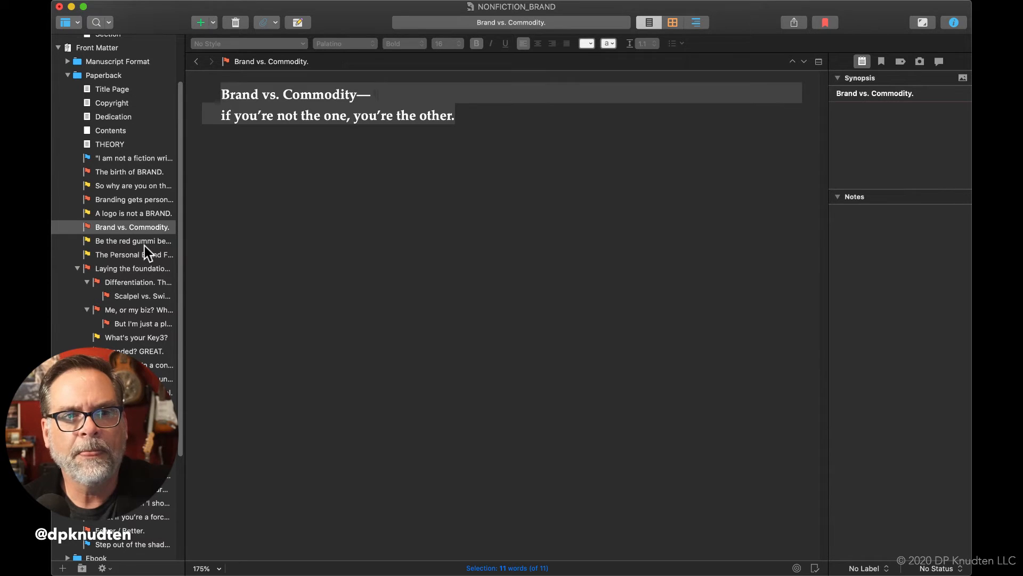
pyautogui.click(145, 245)
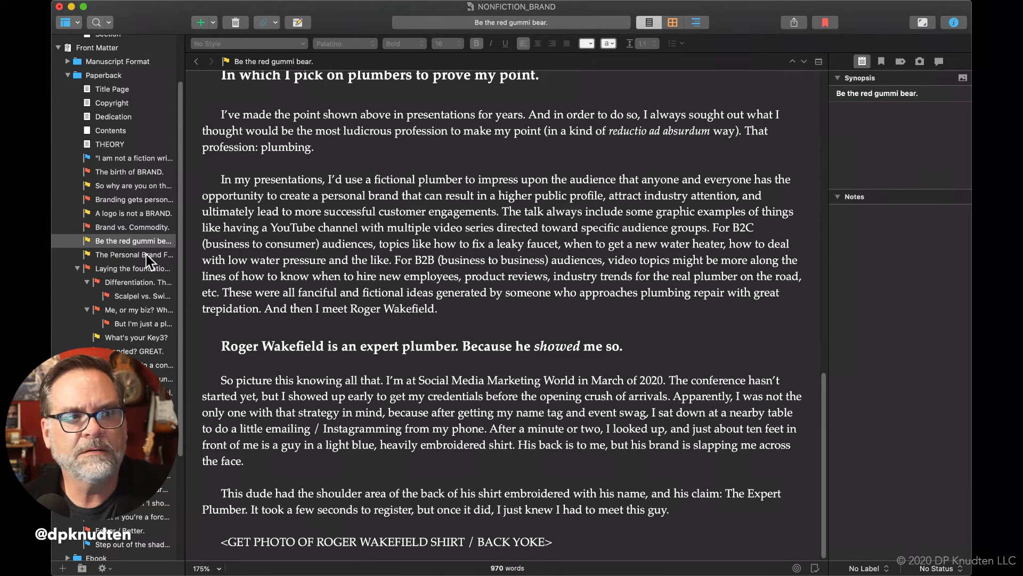
pyautogui.click(146, 255)
pyautogui.scroll(-4, 146, 255)
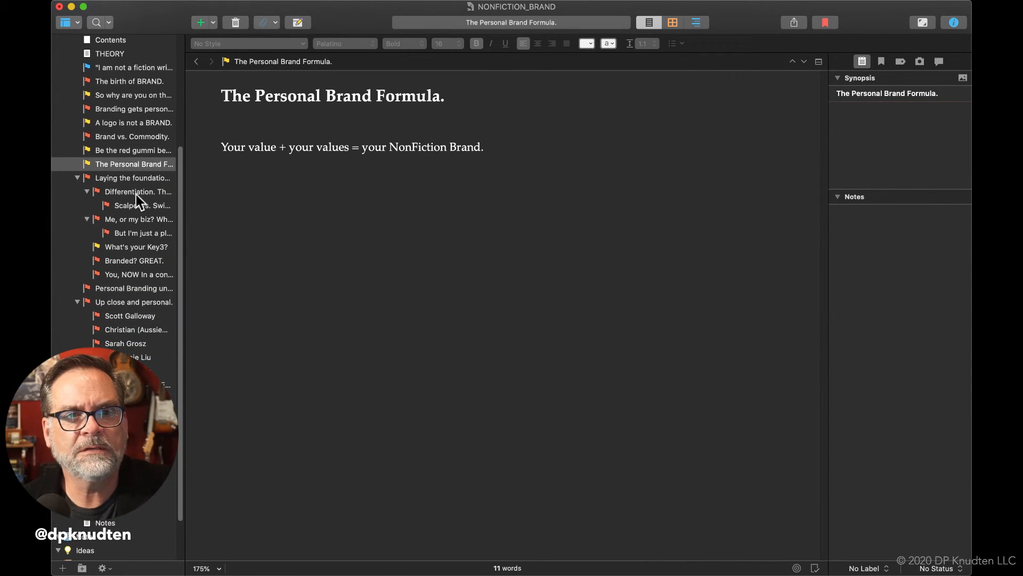
pyautogui.click(132, 178)
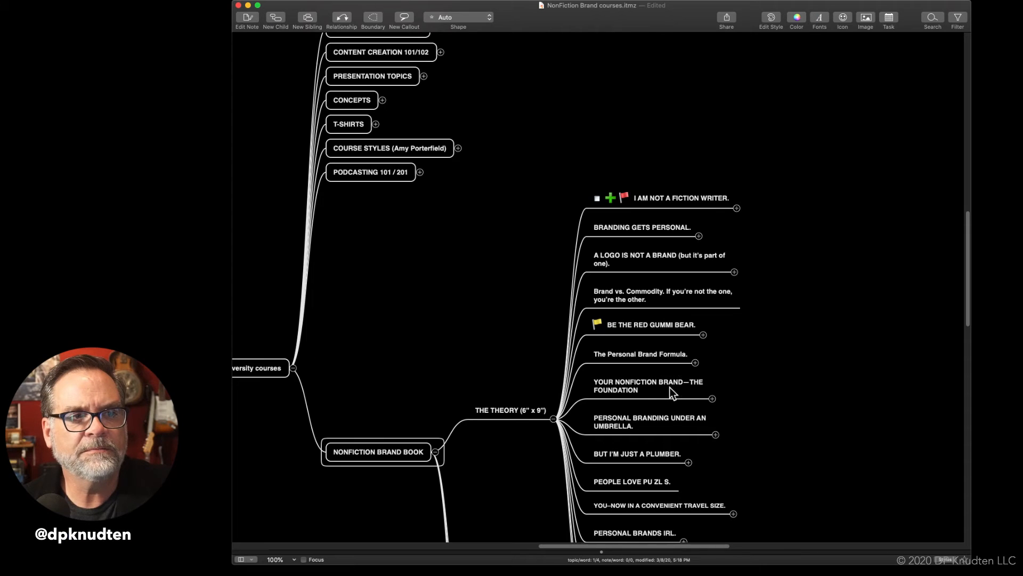
# Expand "YOUR NONFICTION BRAND—THE FOUNDATION" in the mind map and compare its branches with the subdocuments of "Laying the foundation for your NonFiction Brand."
pyautogui.click(712, 398)
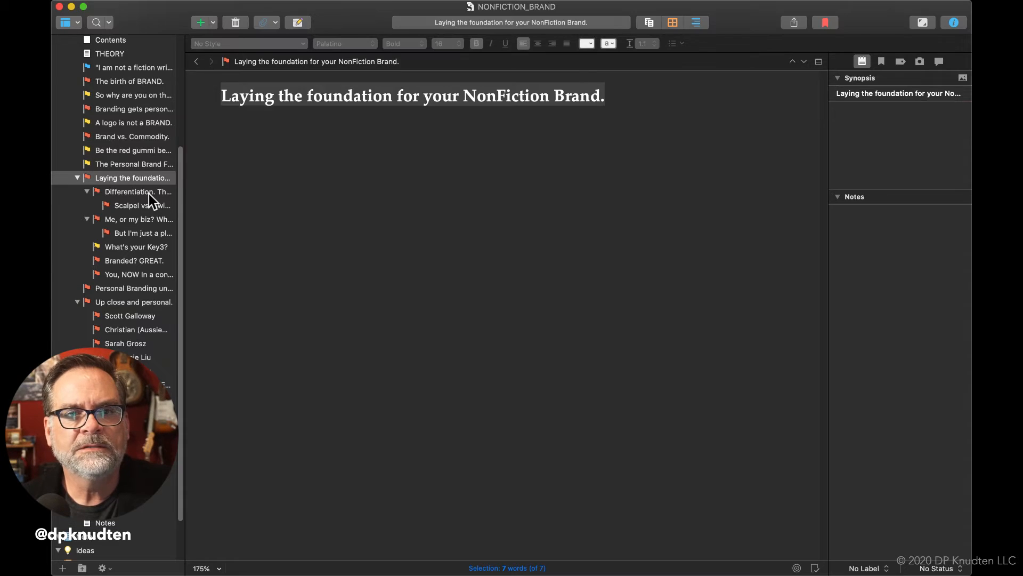
pyautogui.click(148, 193)
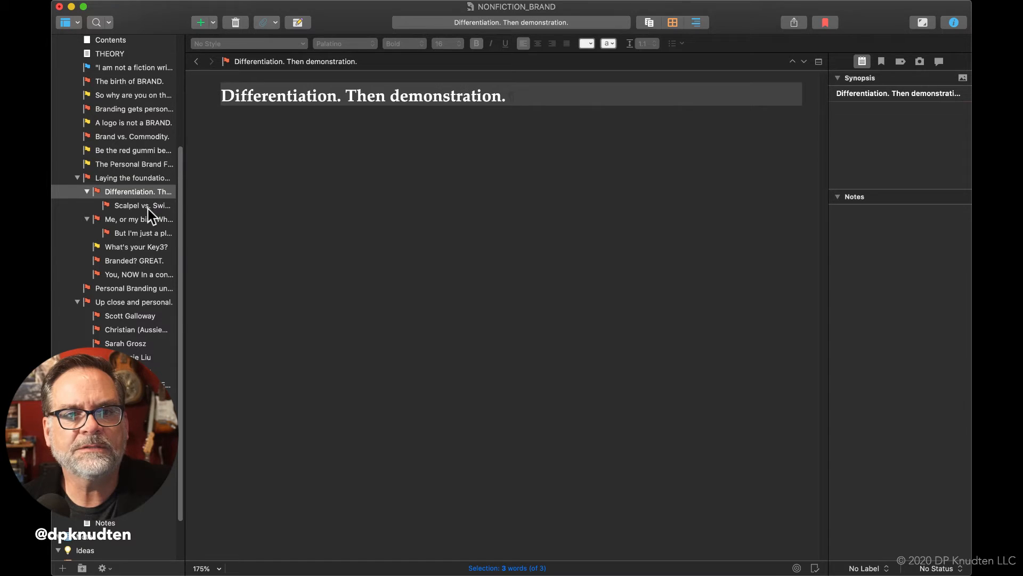
pyautogui.click(148, 208)
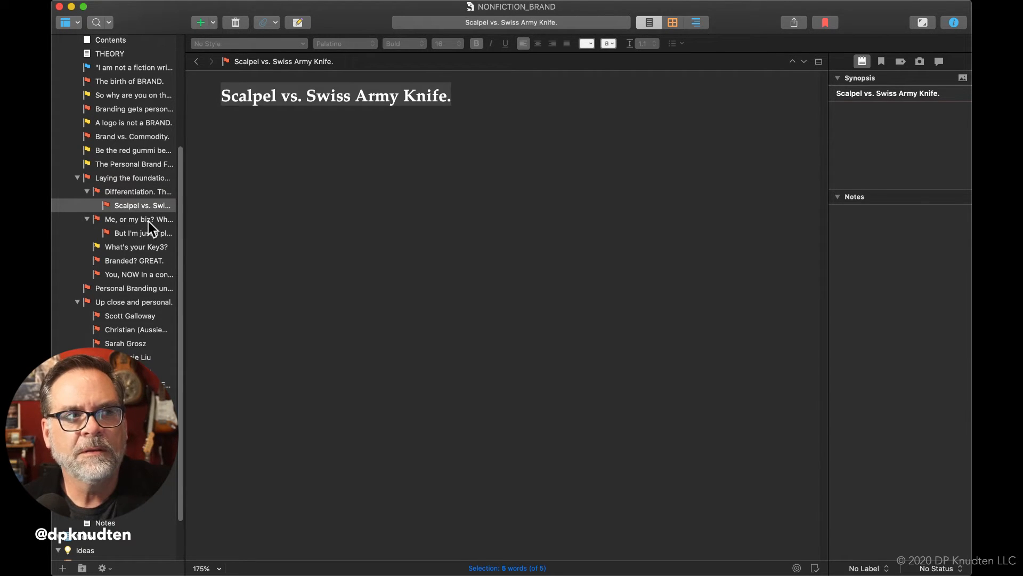
pyautogui.click(148, 220)
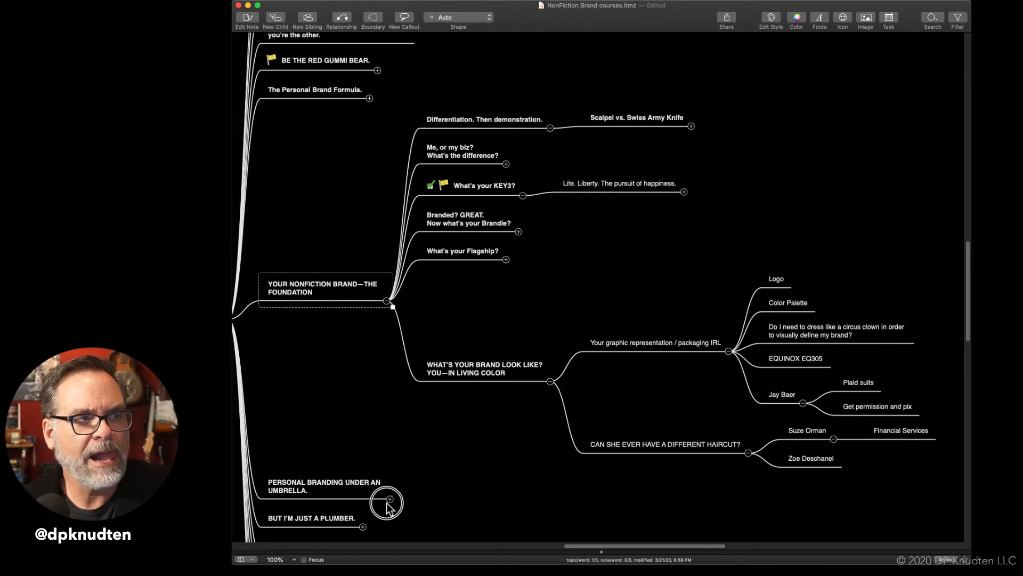
# Move the "Me, or my biz? What's the difference?" mind map topic to the first position under "PERSONAL BRANDING UNDER AN UMBRELLA."
pyautogui.moveTo(482, 167); pyautogui.dragTo(384, 487)
pyautogui.click(390, 481)
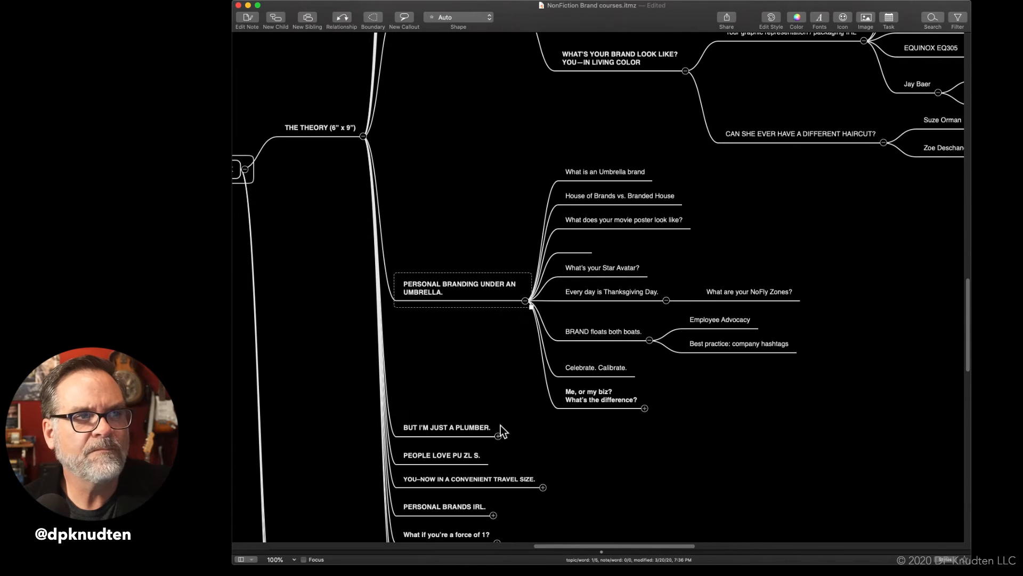
pyautogui.moveTo(607, 405); pyautogui.dragTo(613, 154)
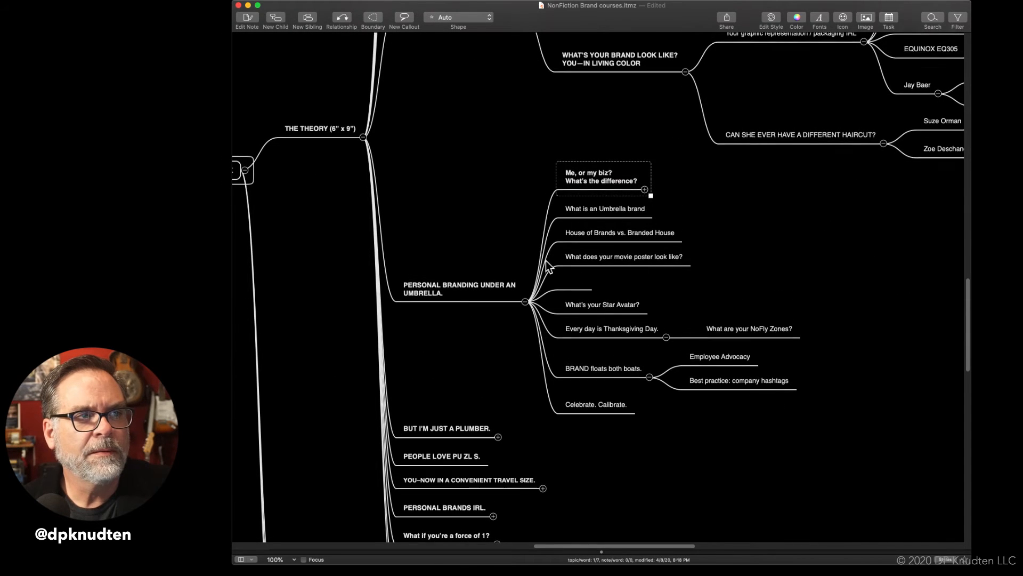
# Move the "Me, or my biz? What's the difference?" topic directly under "THE THEORY (6" x 9")", just after "The Personal Brand Formula."
pyautogui.scroll(10, 549, 267)
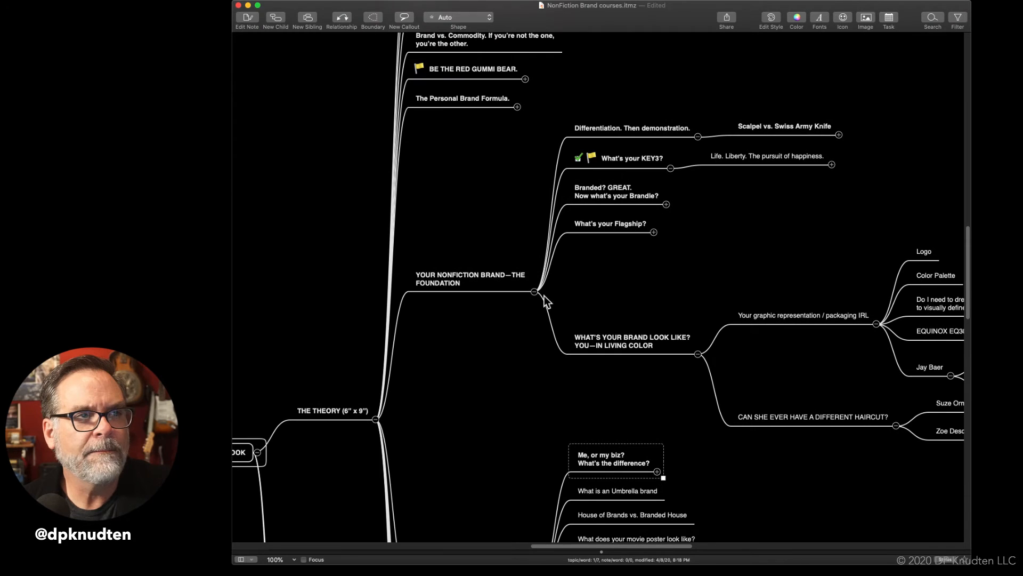
pyautogui.hscroll(5, 545, 296)
pyautogui.scroll(3, 545, 296)
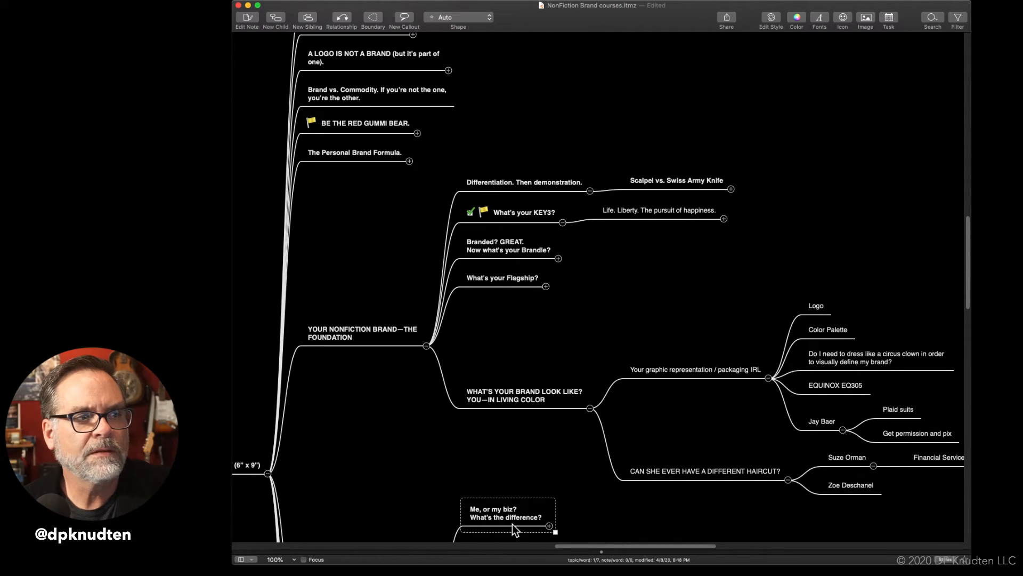
pyautogui.moveTo(511, 524); pyautogui.dragTo(241, 471)
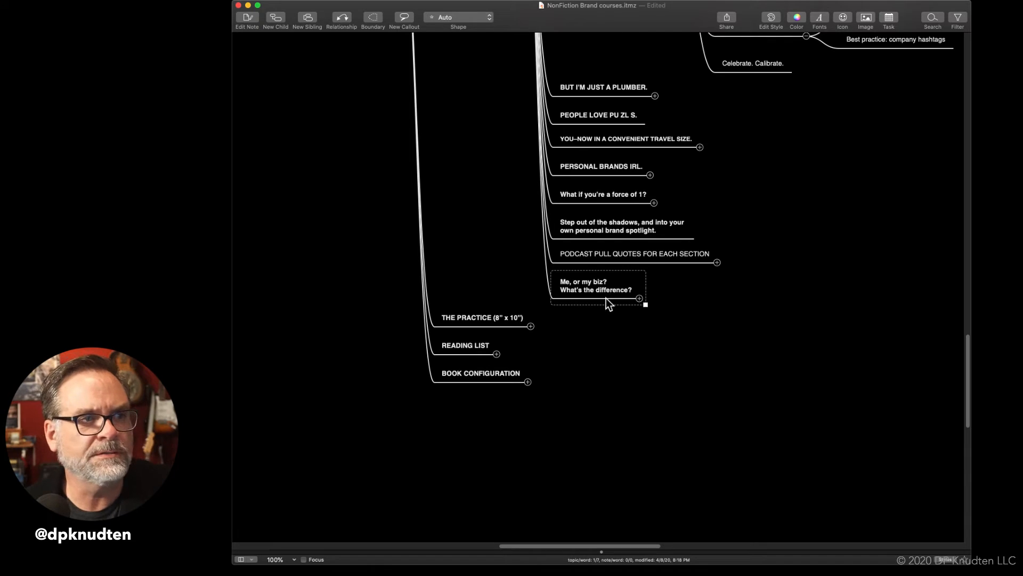
pyautogui.moveTo(606, 297); pyautogui.dragTo(595, 63)
pyautogui.scroll(10, 595, 63)
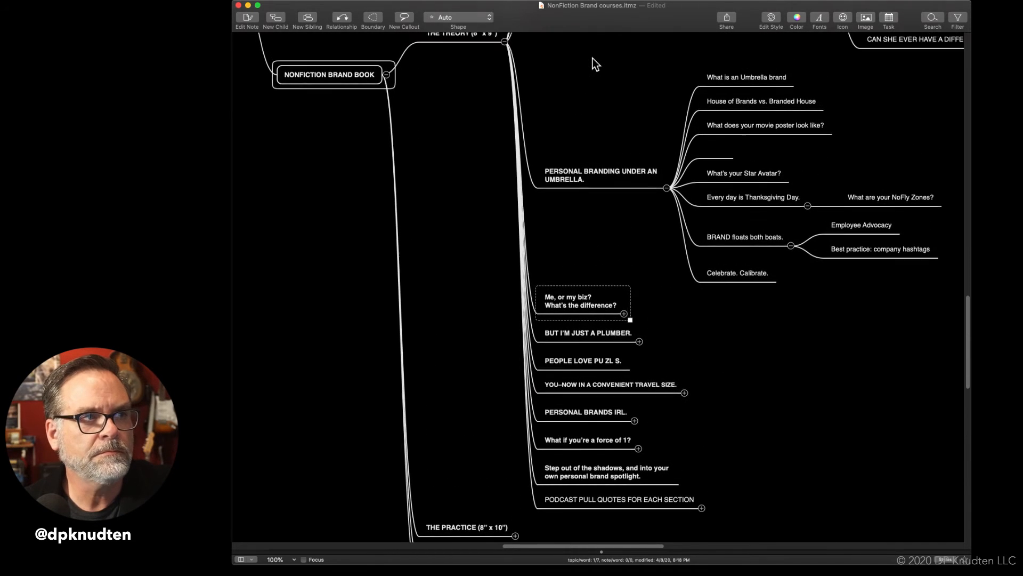
pyautogui.moveTo(580, 464); pyautogui.dragTo(575, 84)
pyautogui.scroll(5, 575, 84)
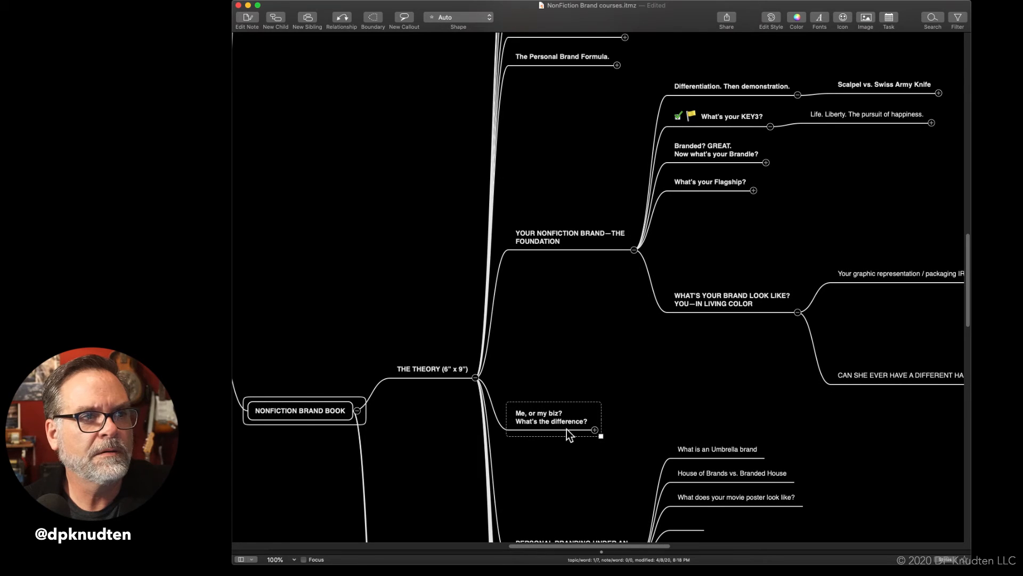
pyautogui.moveTo(566, 426); pyautogui.dragTo(573, 108)
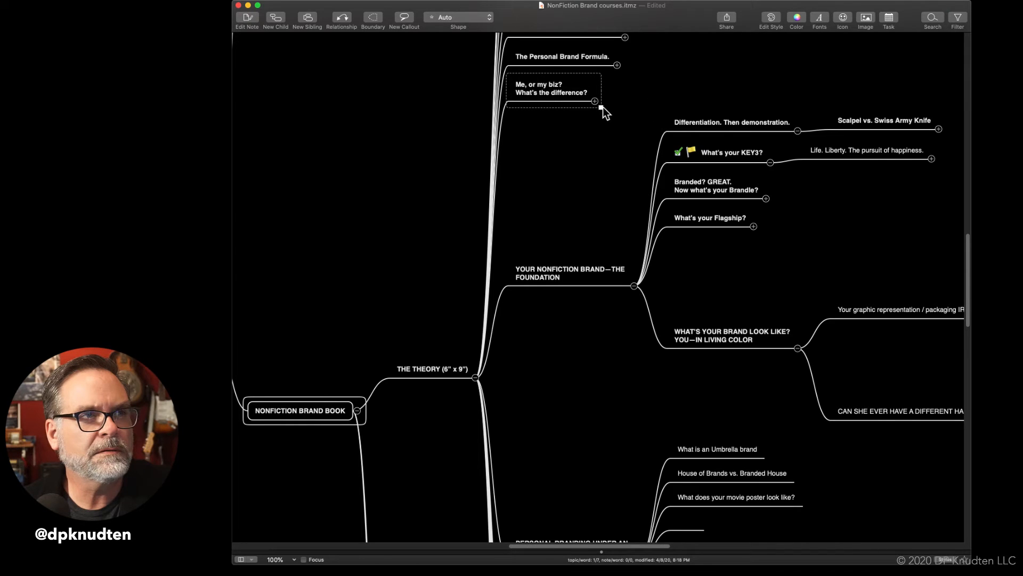
pyautogui.click(666, 85)
# Place the "Me, or my biz? What's the difference?" document after "The Personal Brand Formula." in the manuscript, and expand it there and in the mind map
pyautogui.scroll(5, 665, 86)
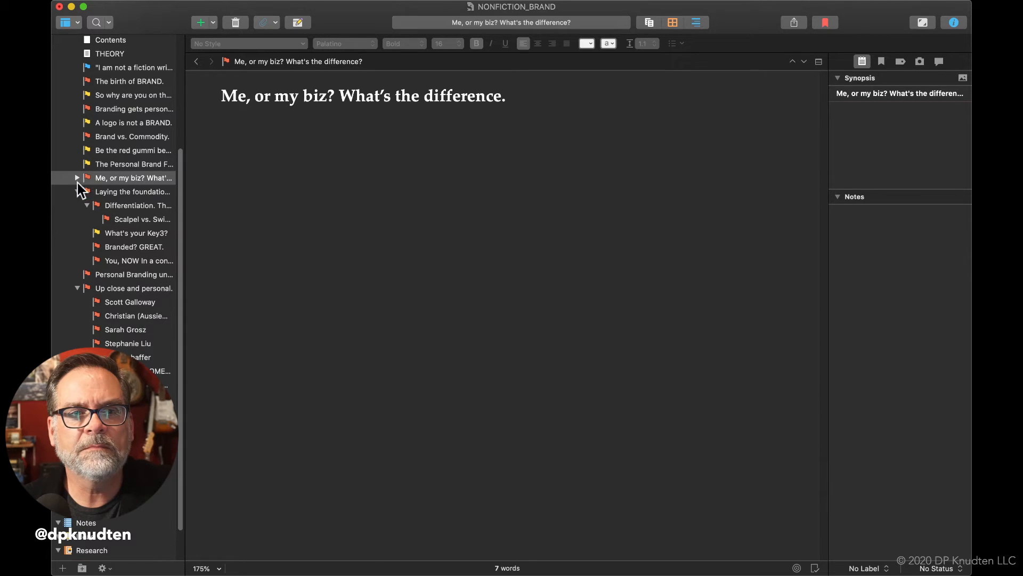
pyautogui.click(76, 178)
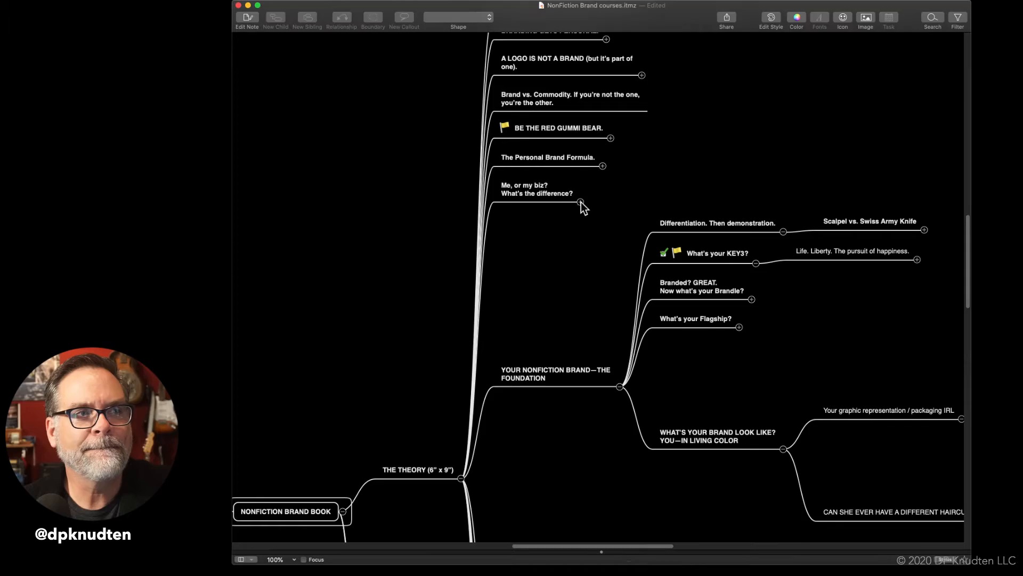
pyautogui.click(580, 203)
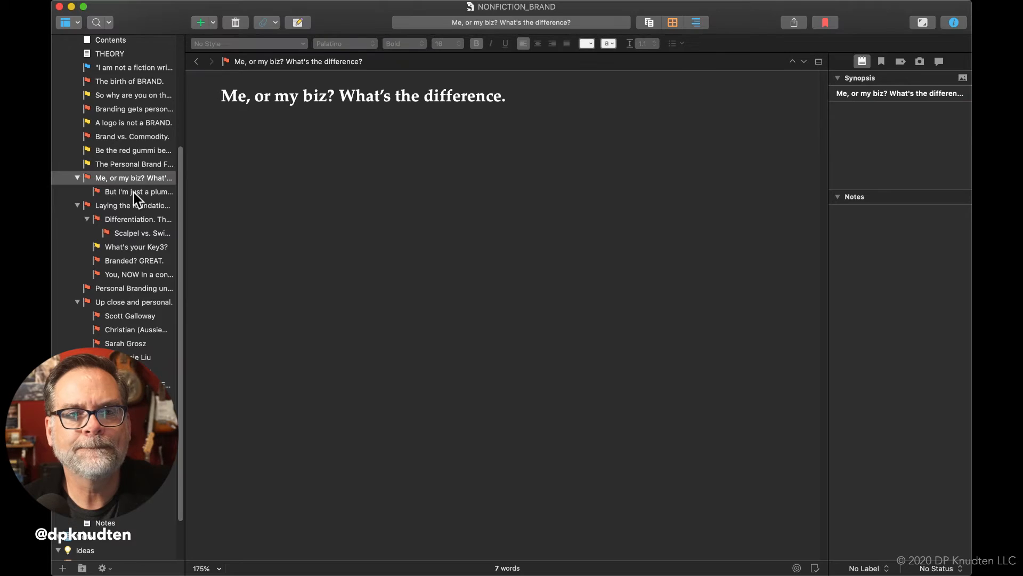
# Add a document titled "How do you answer your phone?" under "Me, or my biz? What's the difference?", after "But I'm just a plumber."
pyautogui.click(134, 193)
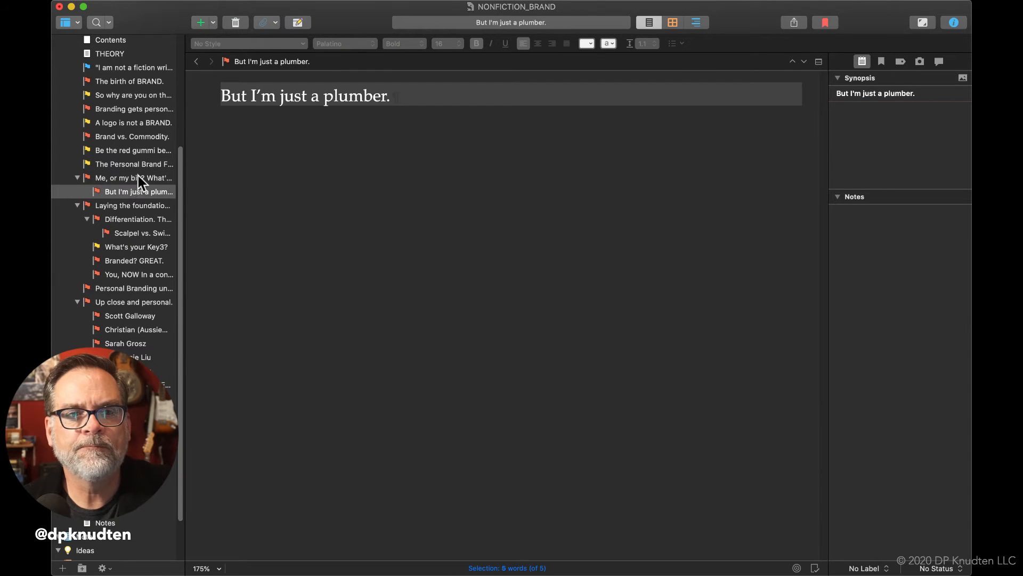
pyautogui.click(138, 178)
pyautogui.click(139, 178)
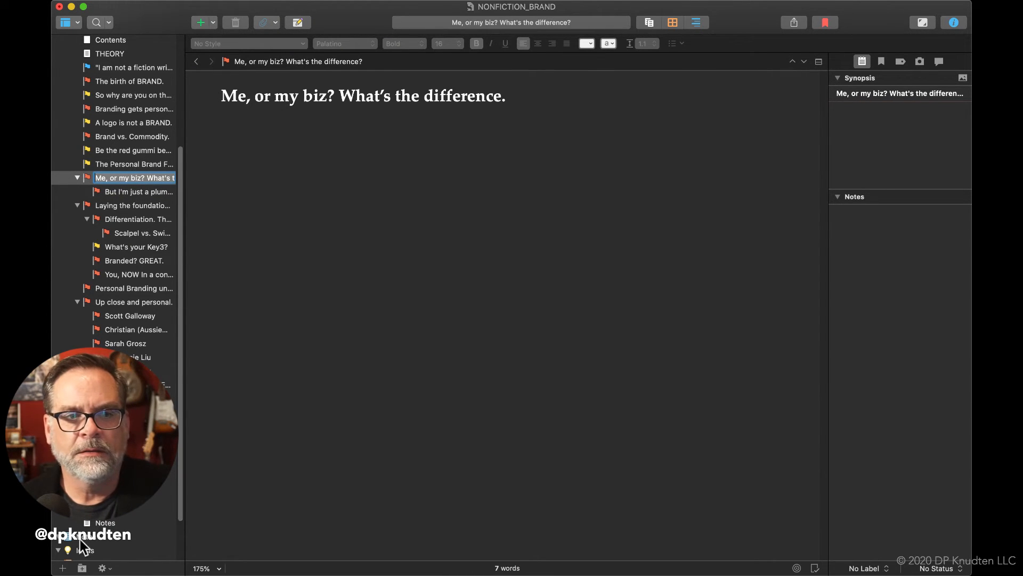
pyautogui.click(63, 568)
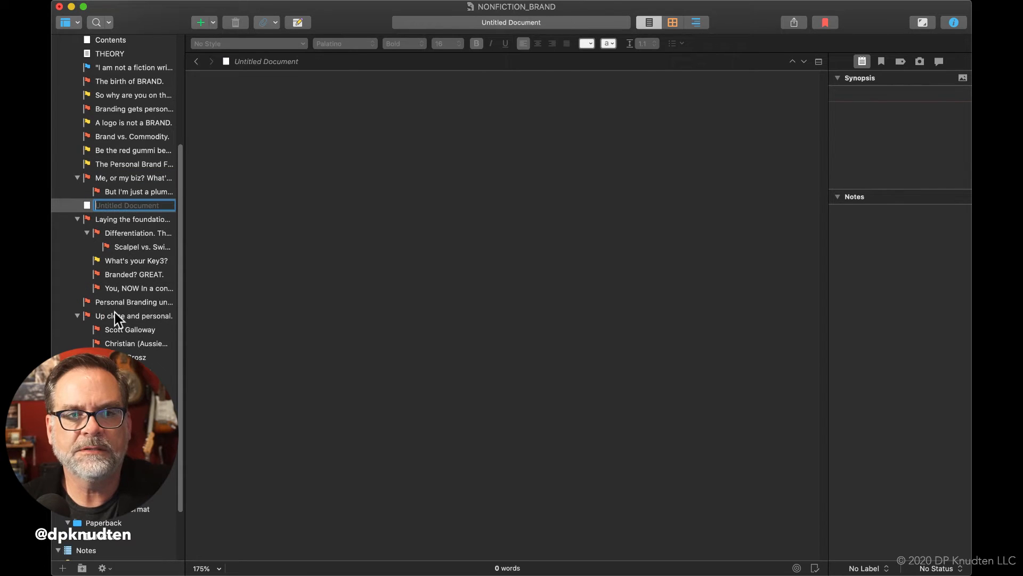
pyautogui.click(85, 204)
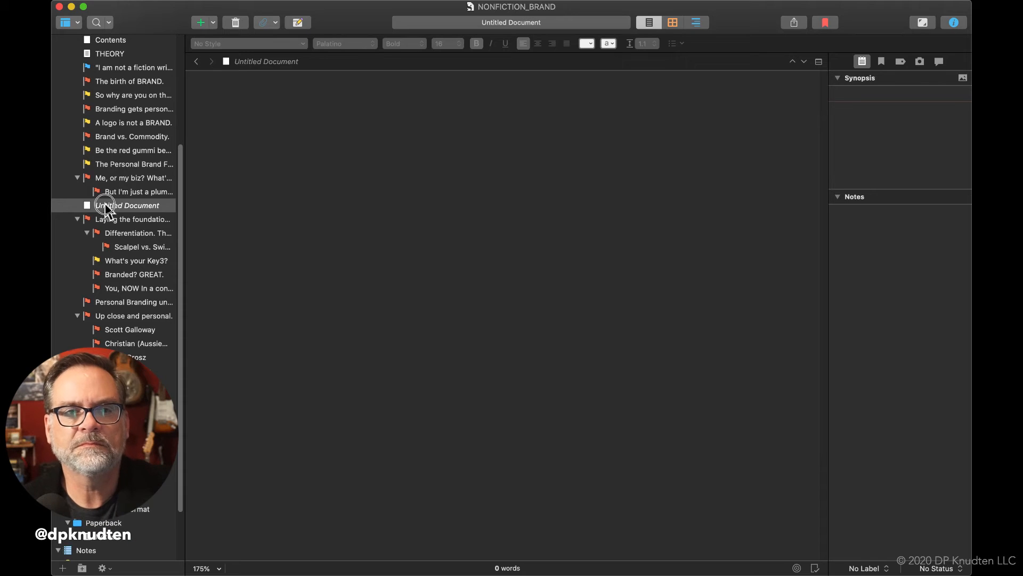
pyautogui.click(104, 204)
pyautogui.write('How')
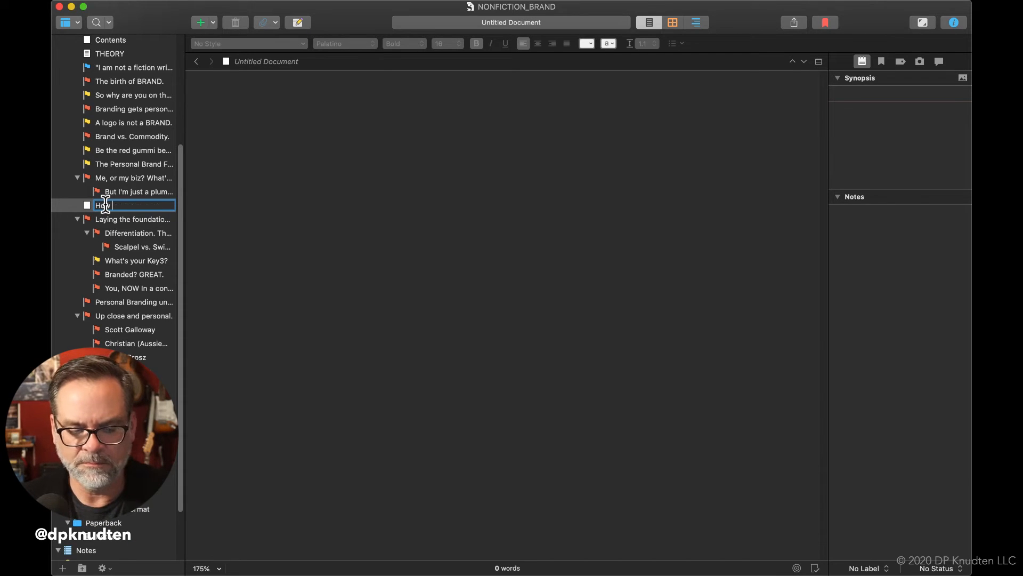
pyautogui.write(' do you ans')
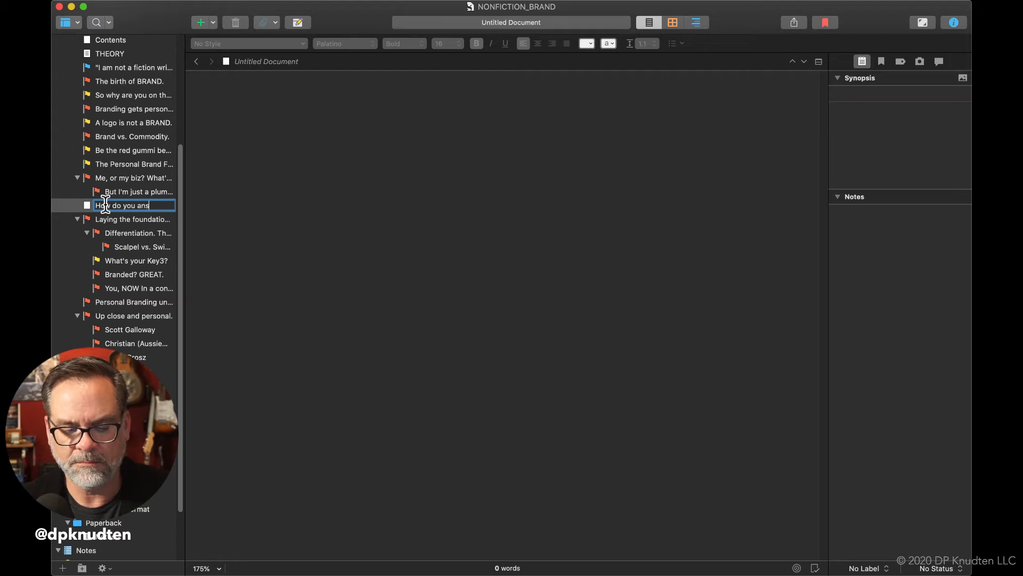
pyautogui.write('wer your phone?')
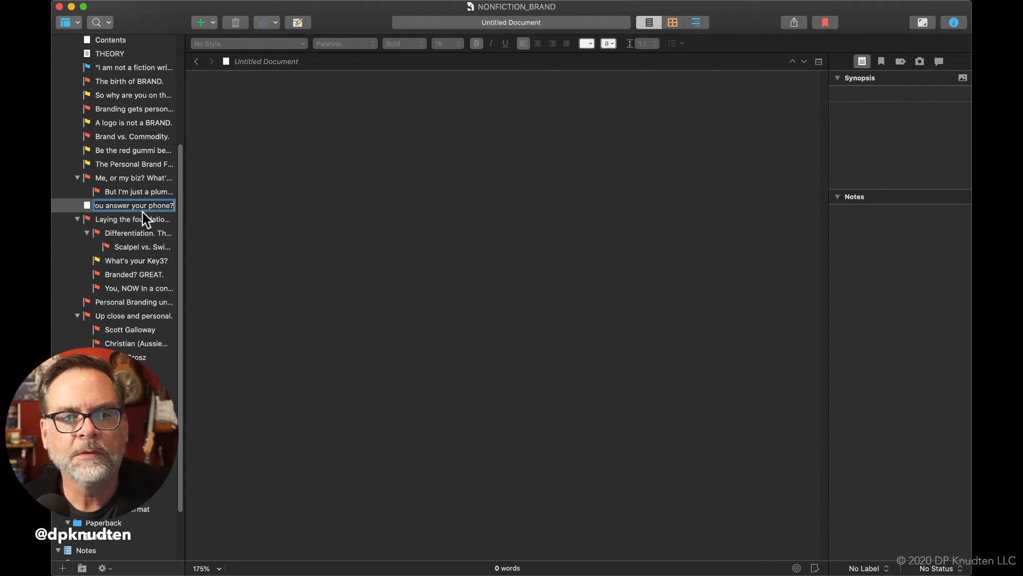
pyautogui.press('Return')
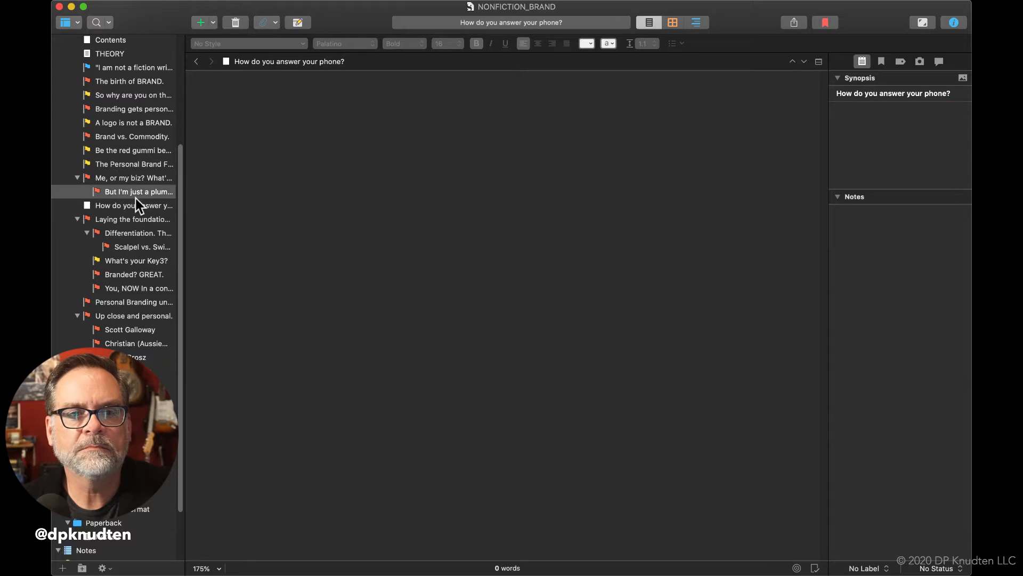
pyautogui.click(135, 195)
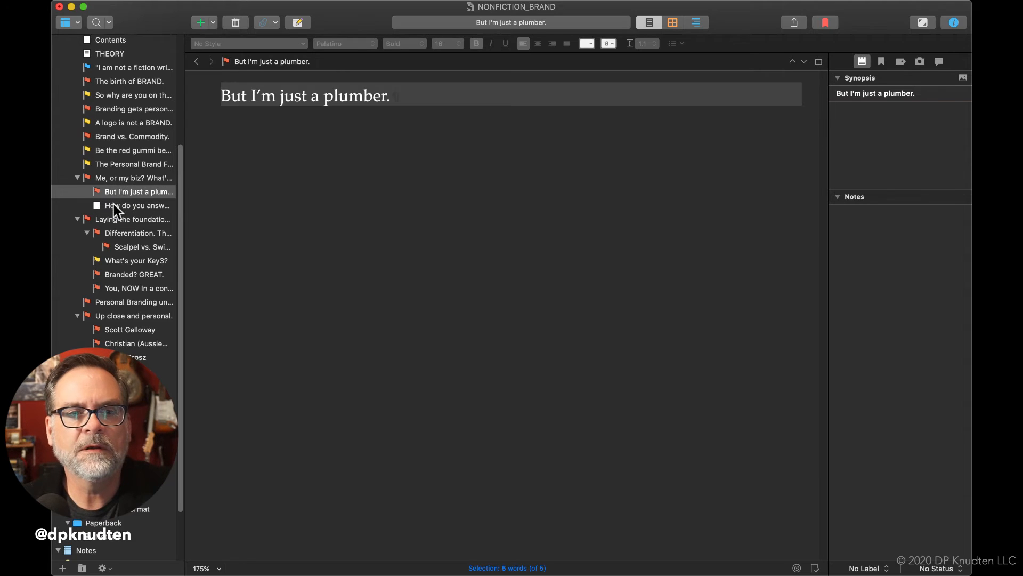
pyautogui.click(114, 205)
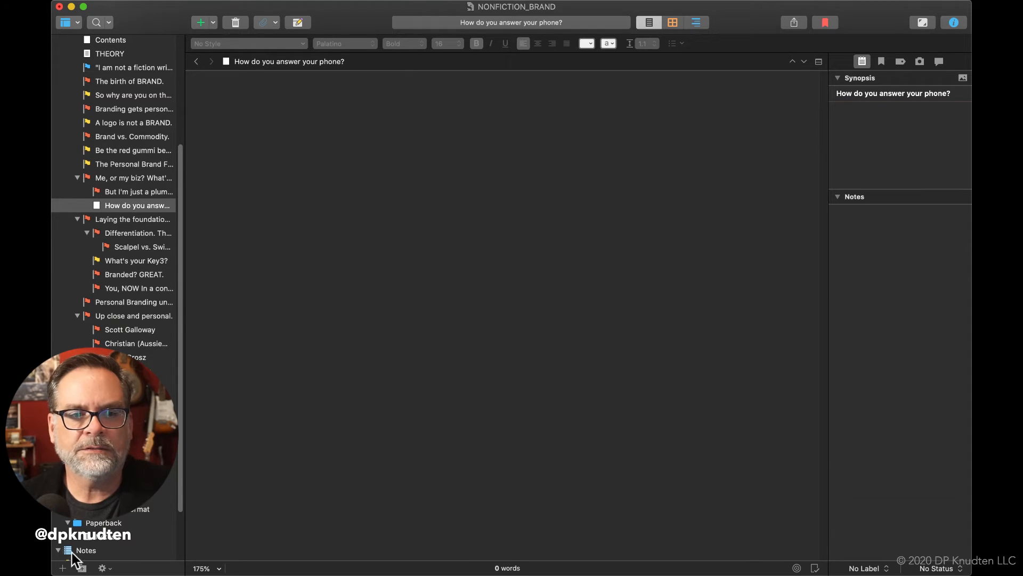
# Give the "How do you answer your phone?" document the red flag icon
pyautogui.rightClick(120, 209)
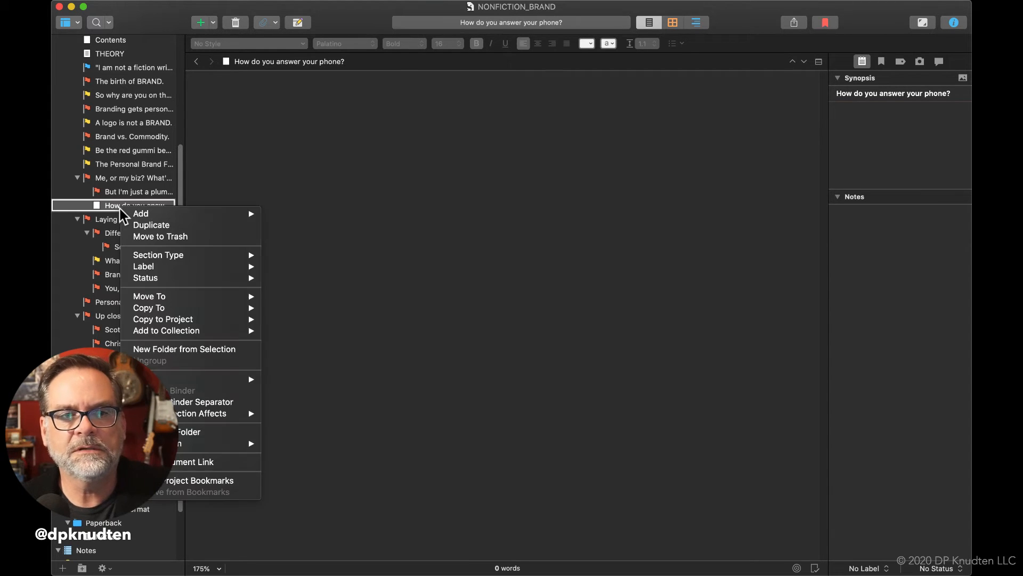
pyautogui.moveTo(238, 447)
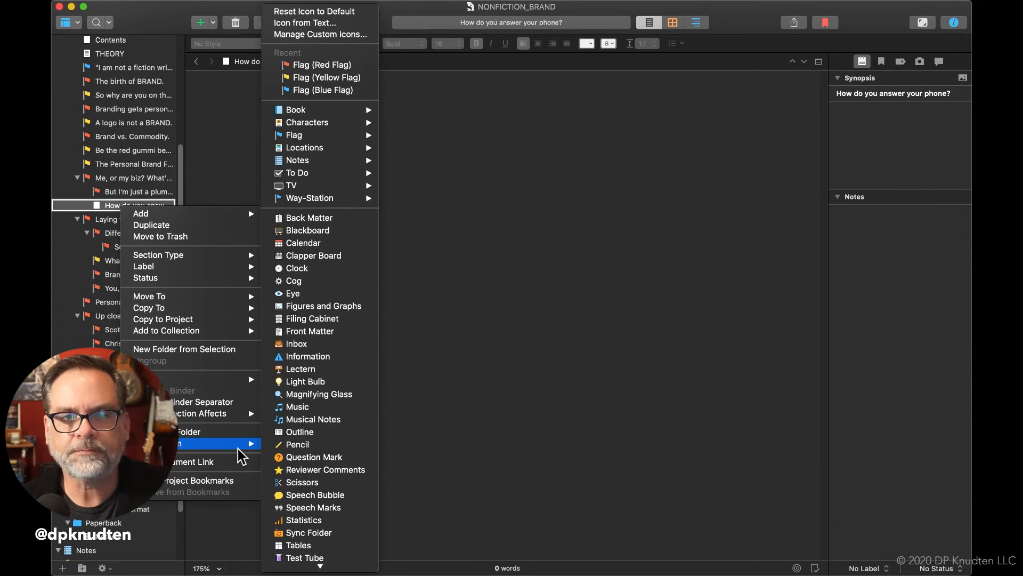
pyautogui.click(327, 65)
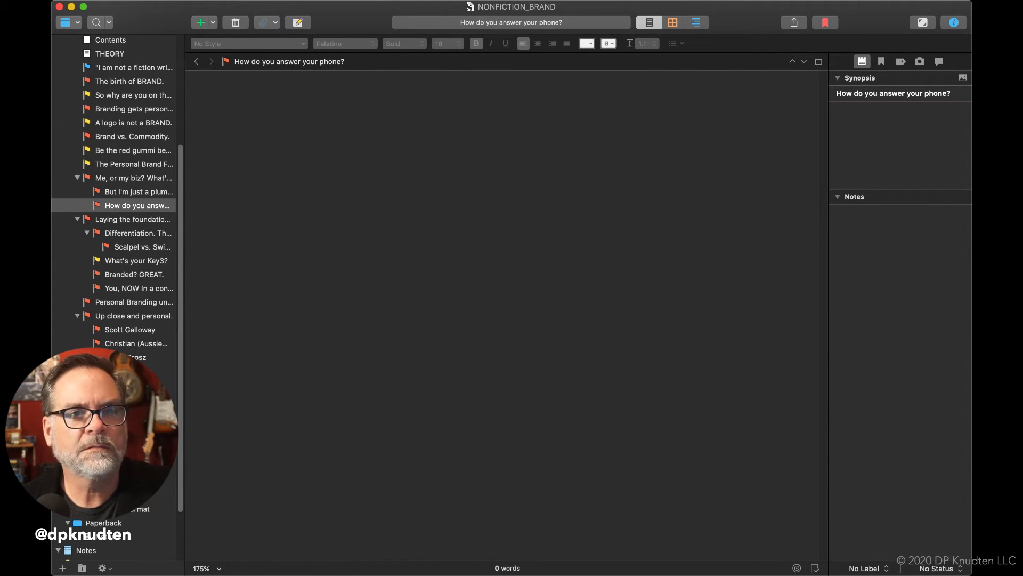
pyautogui.click(127, 208)
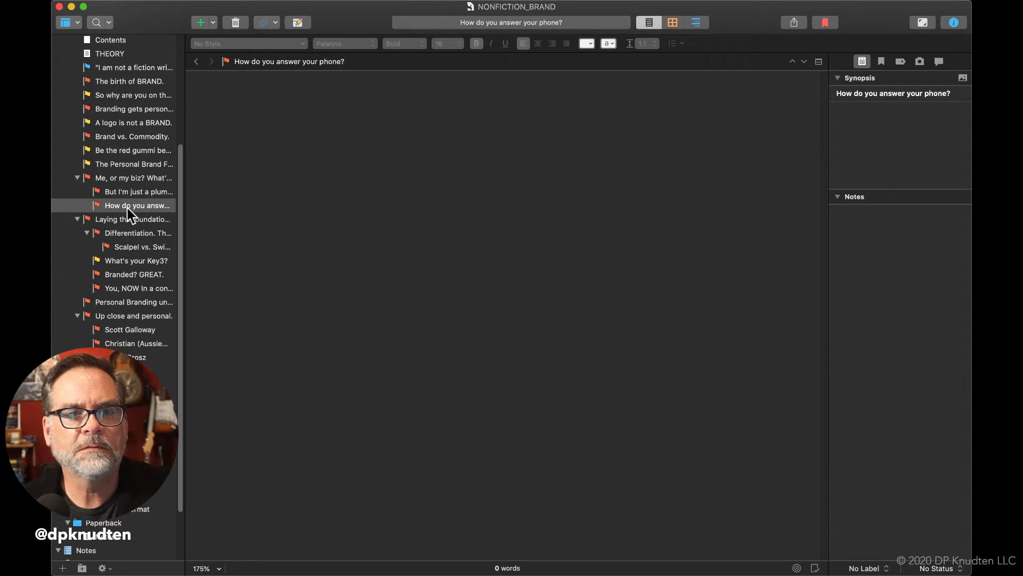
pyautogui.click(93, 206)
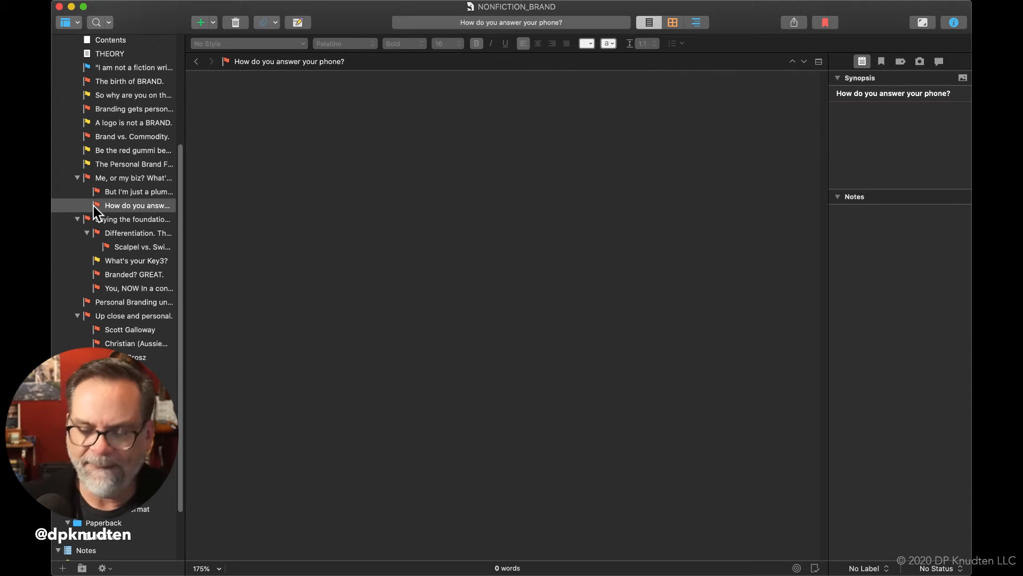
# Add a document titled "Hiding behind a logo. Why?" after "How do you answer your phone?" in the manuscript outline
pyautogui.click(62, 568)
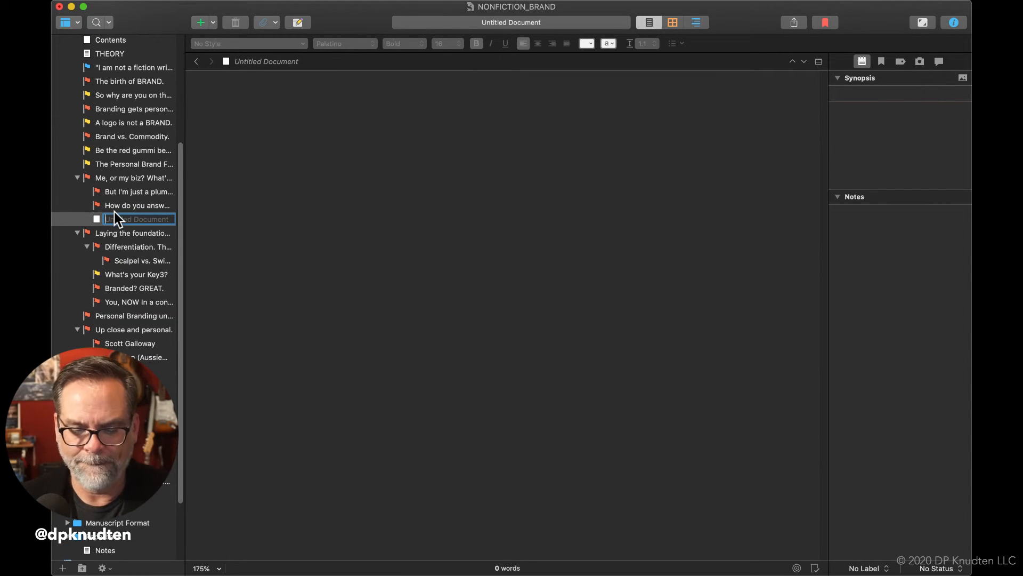
pyautogui.write('Hiding behind')
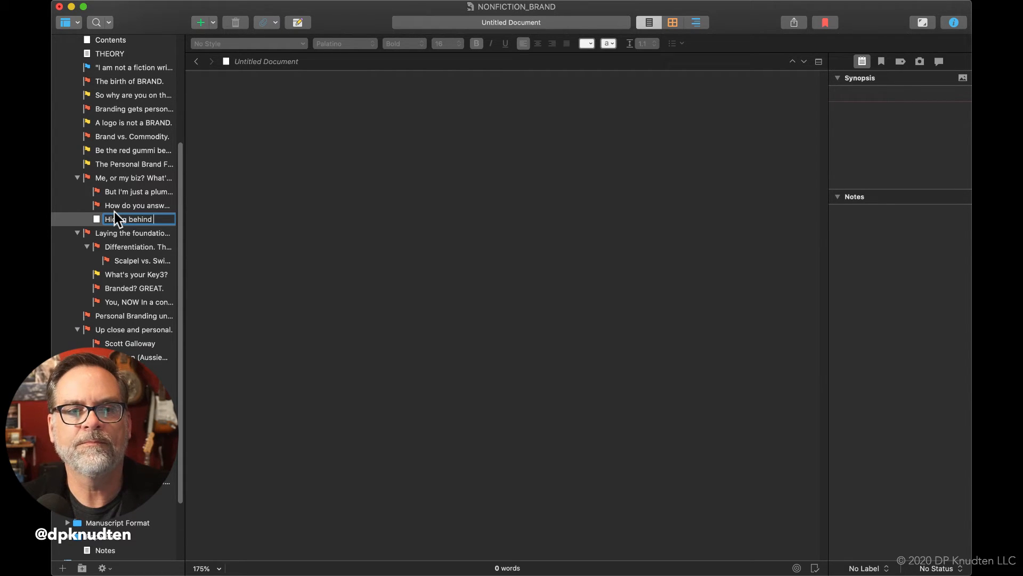
pyautogui.write('a logo.')
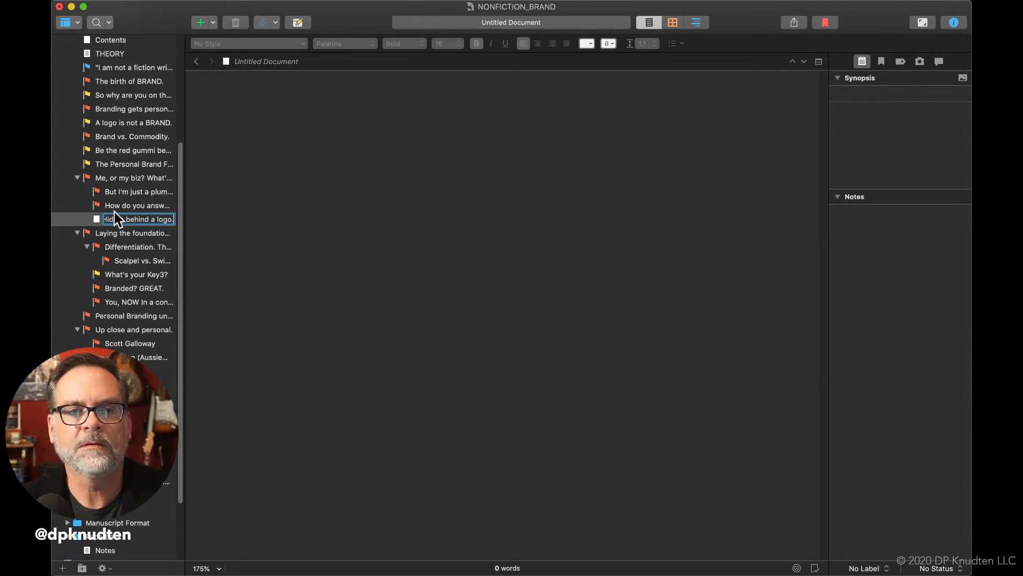
pyautogui.write(' W')
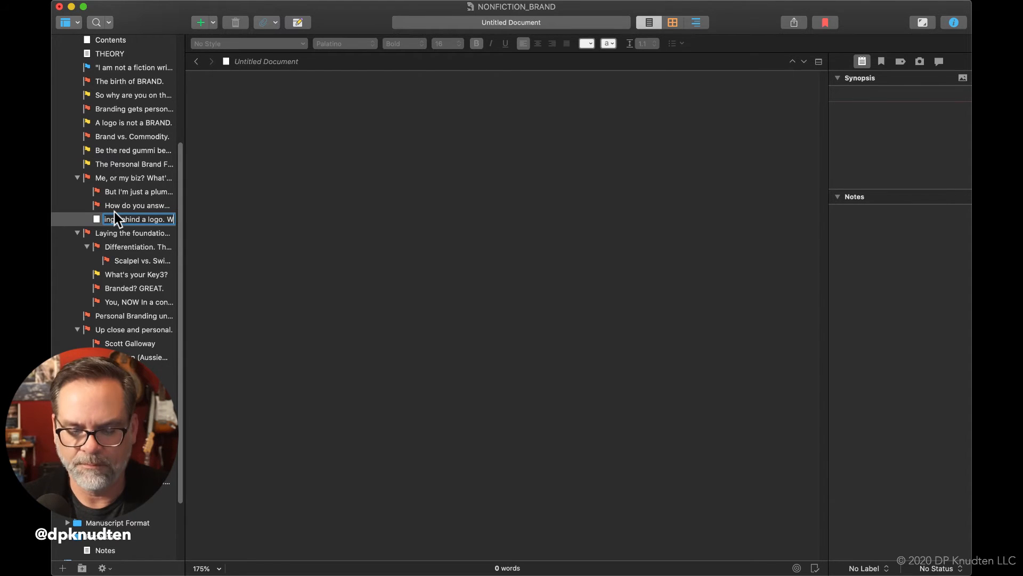
pyautogui.write('hy?')
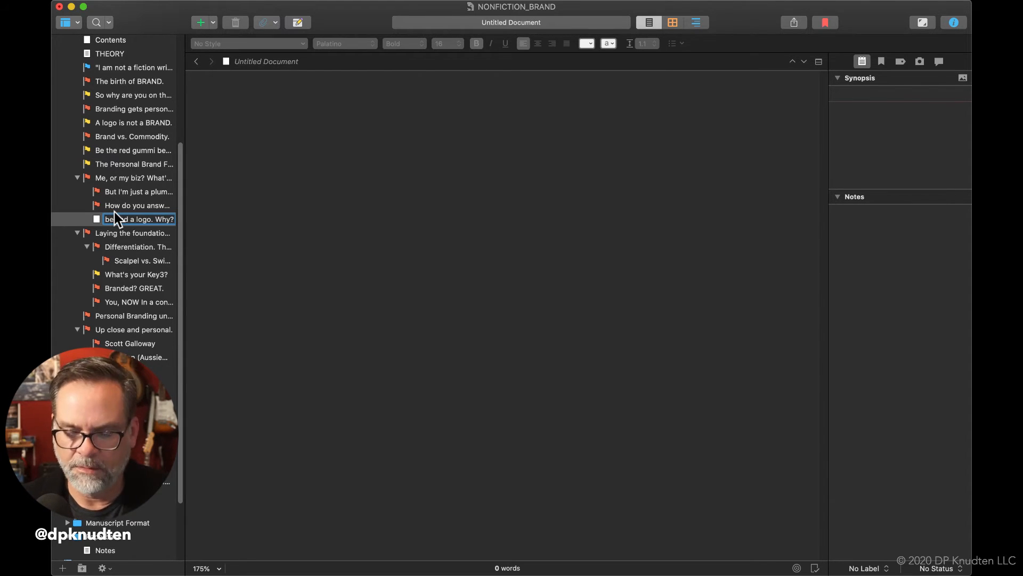
pyautogui.press('Return')
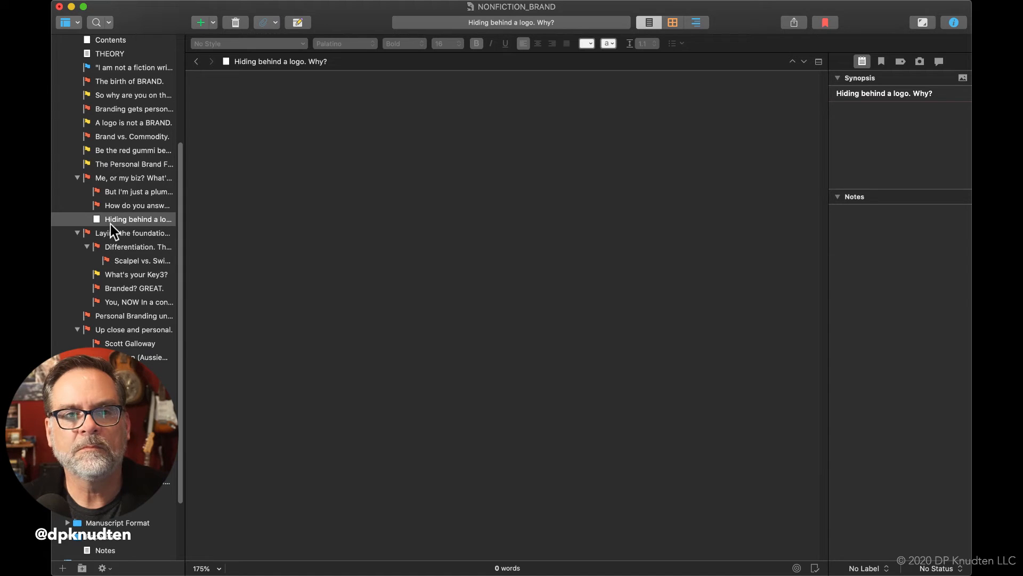
# Copy the title "Hiding behind a logo. Why?" into the document's text as a heading in bold, size 16
pyautogui.doubleClick(110, 219)
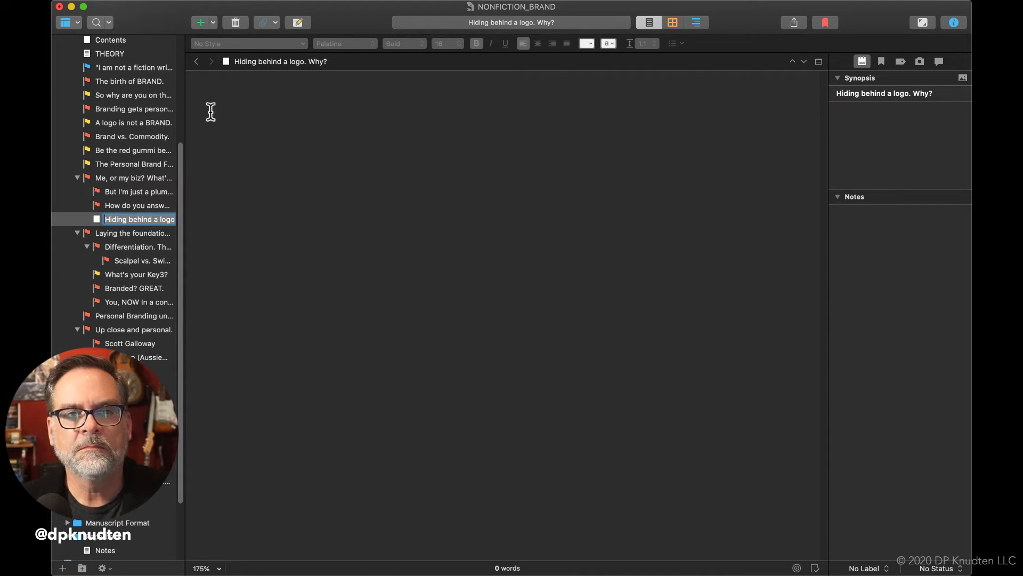
pyautogui.click(255, 66)
pyautogui.press('super+c')
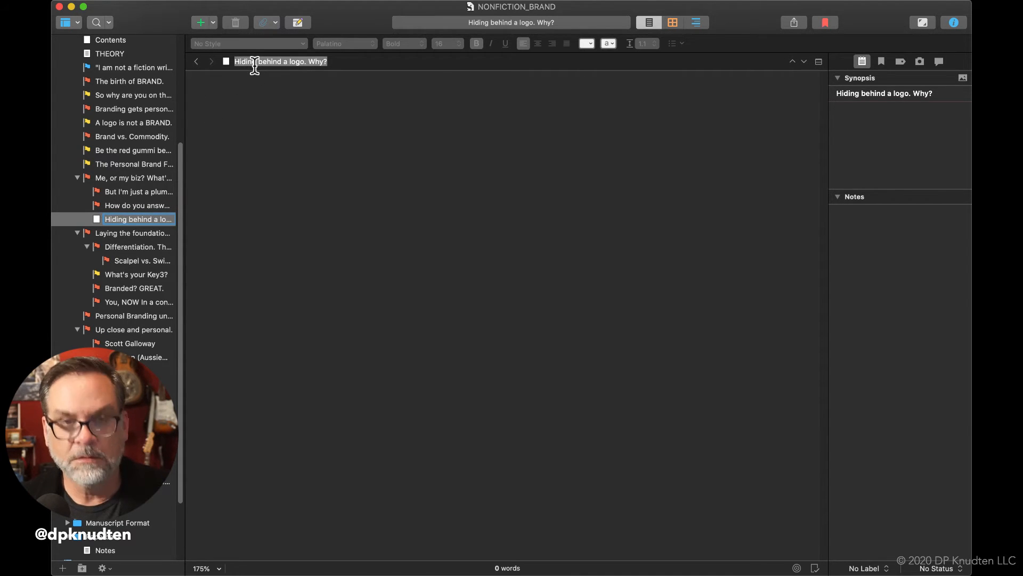
pyautogui.click(268, 108)
pyautogui.press('super+v')
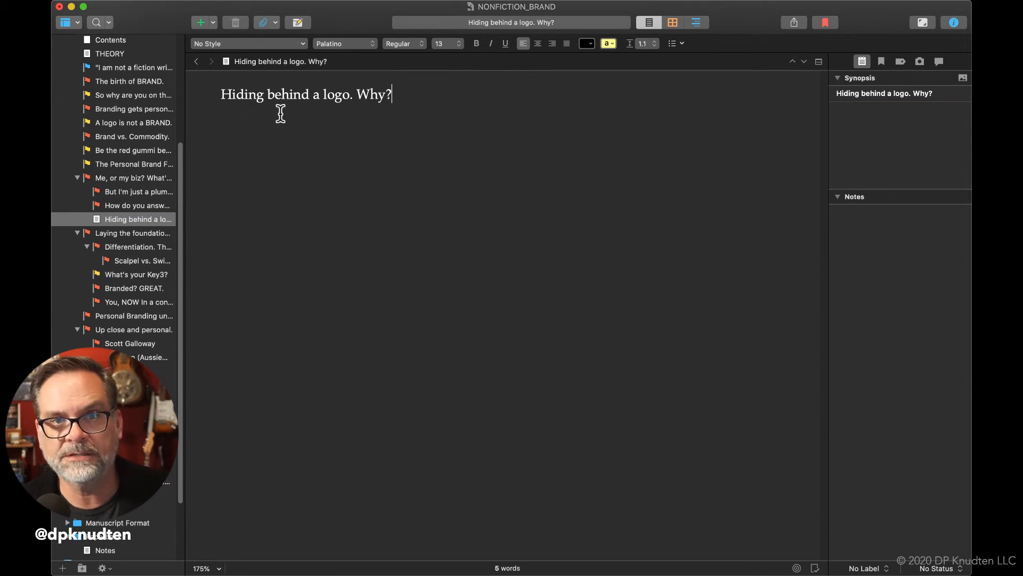
pyautogui.moveTo(412, 88); pyautogui.dragTo(144, 80)
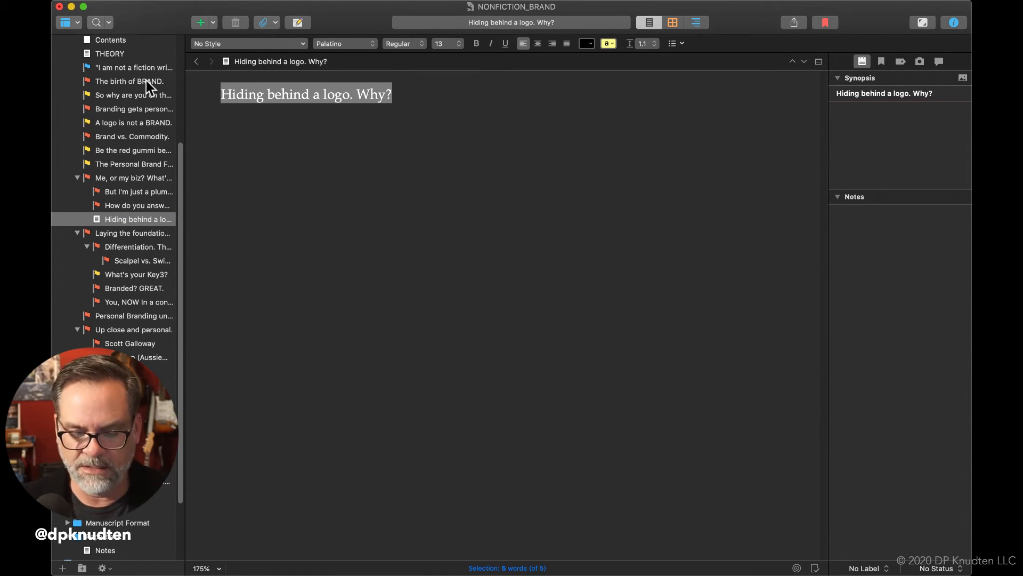
pyautogui.press('super+b')
pyautogui.click(438, 43)
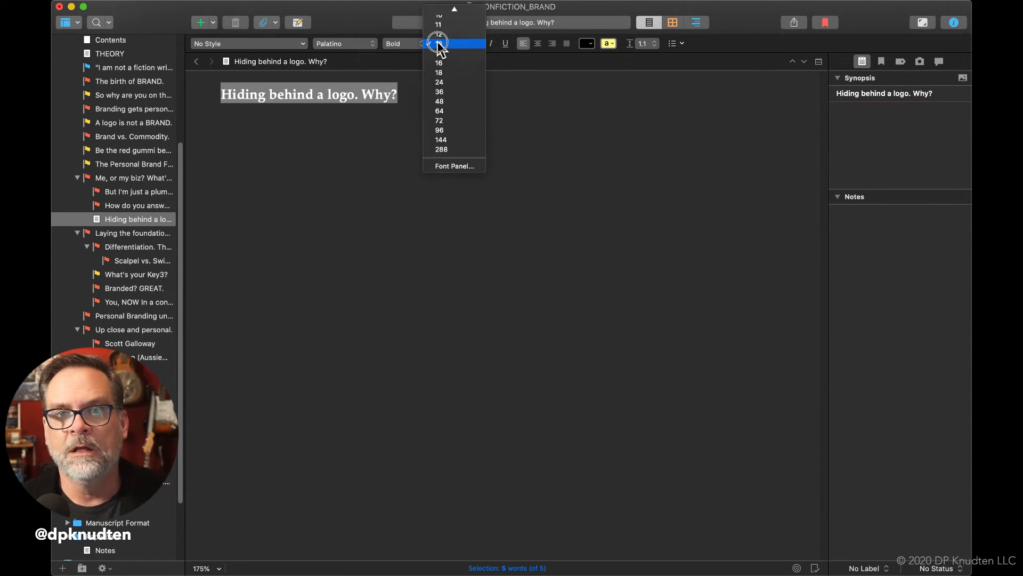
pyautogui.click(447, 62)
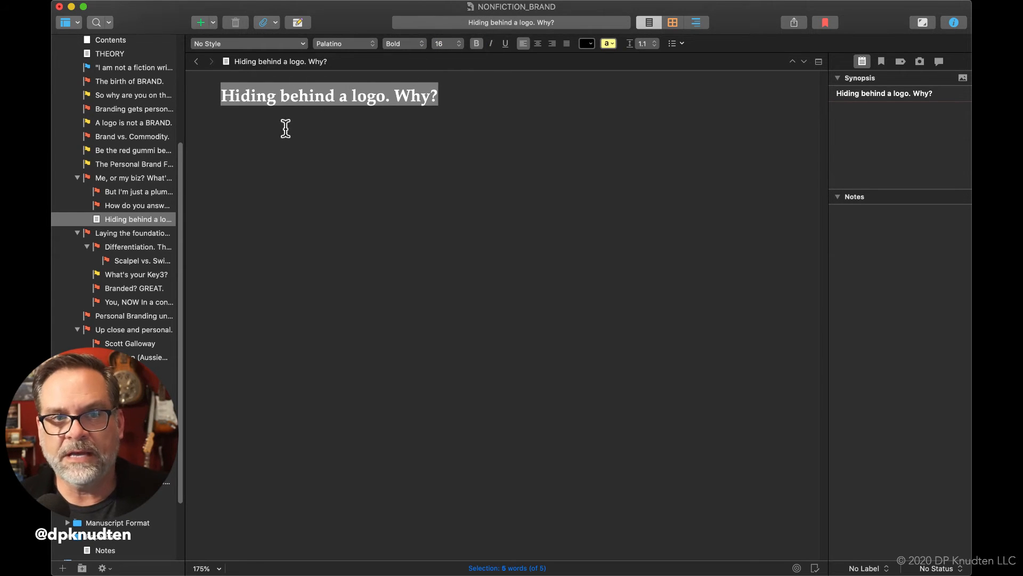
# Give the "Hiding behind a logo. Why?" document the red flag icon, and collapse "Me, or my biz? What's the difference?" in the mind map
pyautogui.rightClick(96, 219)
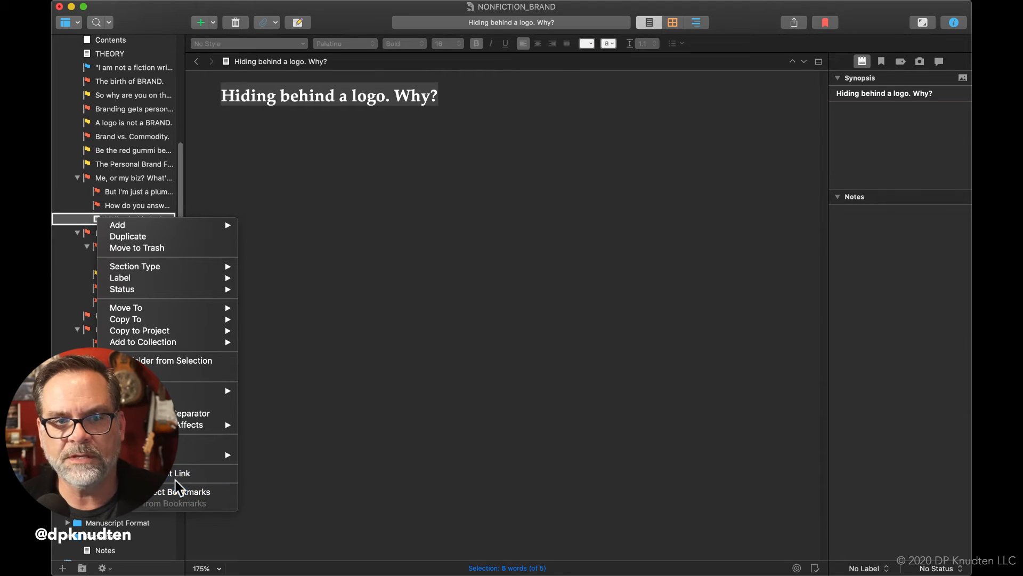
pyautogui.moveTo(183, 456)
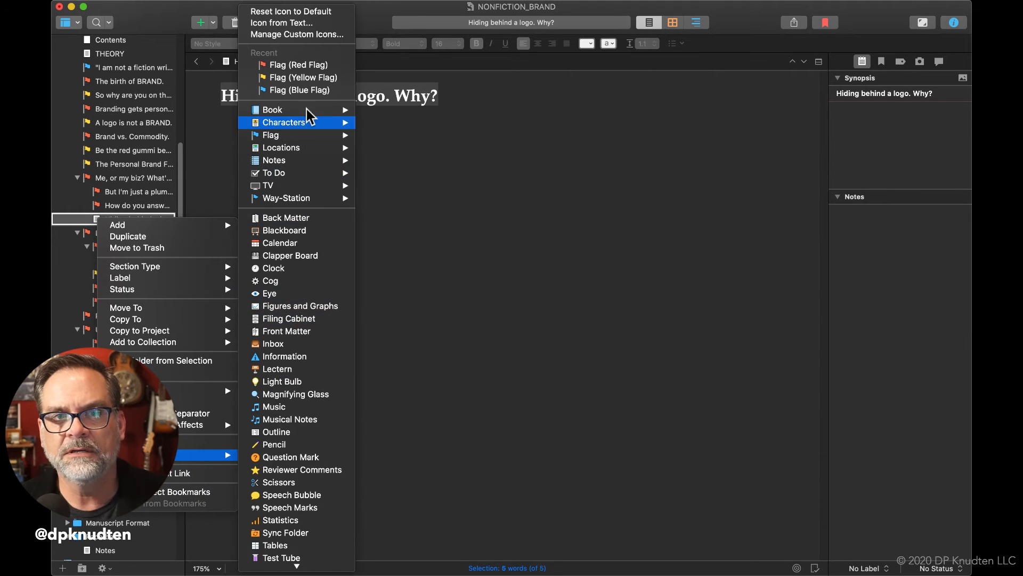
pyautogui.click(299, 65)
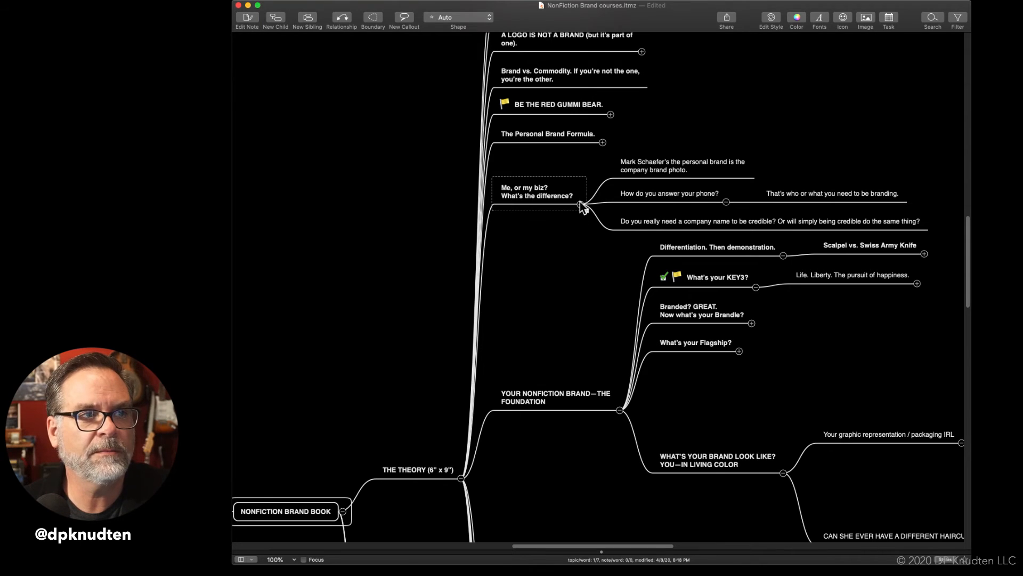
pyautogui.click(580, 203)
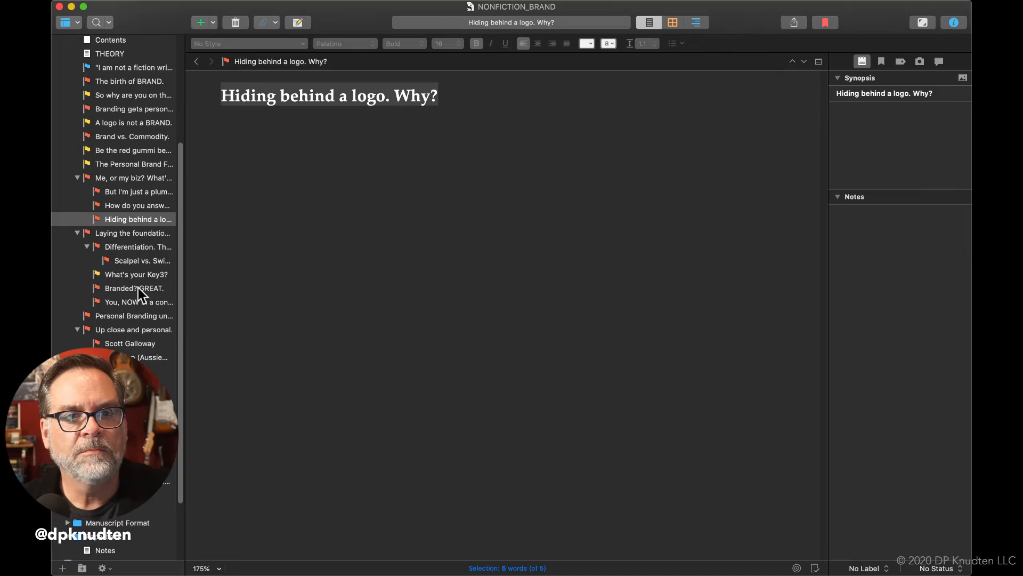
# Review the manuscript documents "Branded? GREAT." and "What's your Key3?", and open the "You, NOW" document that follows them
pyautogui.click(139, 288)
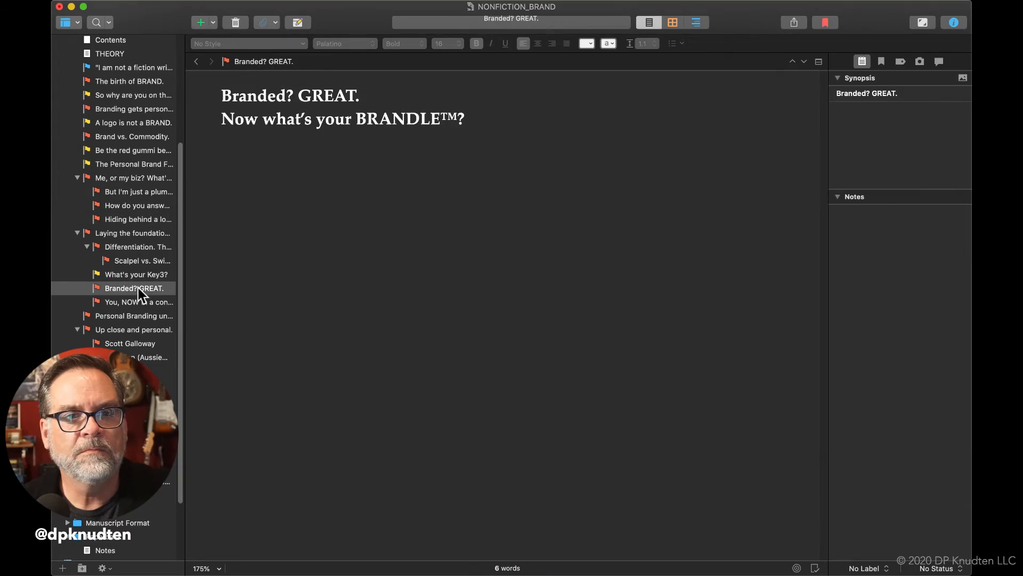
pyautogui.click(139, 275)
pyautogui.scroll(15, 304, 315)
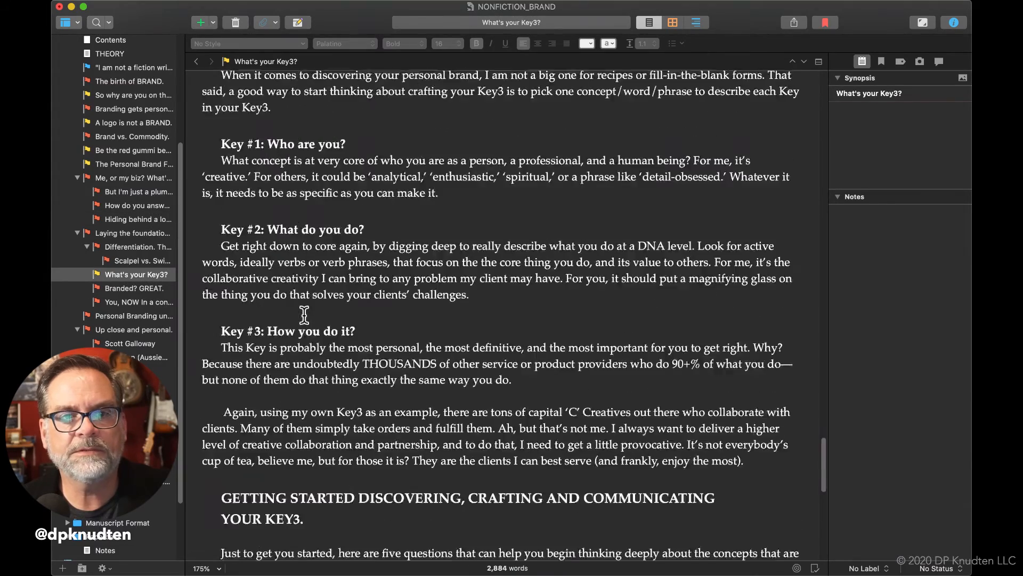
pyautogui.scroll(15, 304, 314)
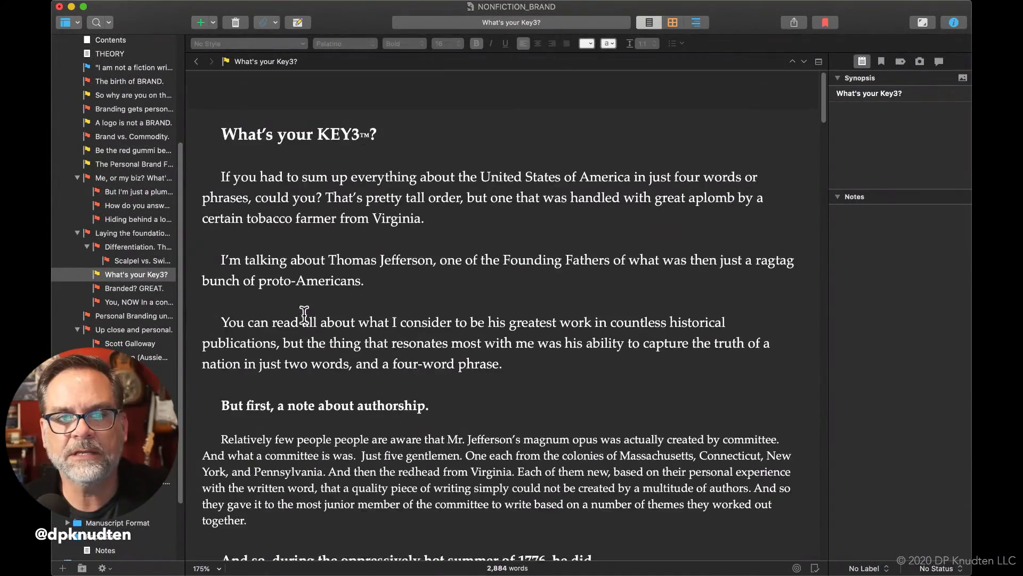
pyautogui.scroll(-20, 304, 289)
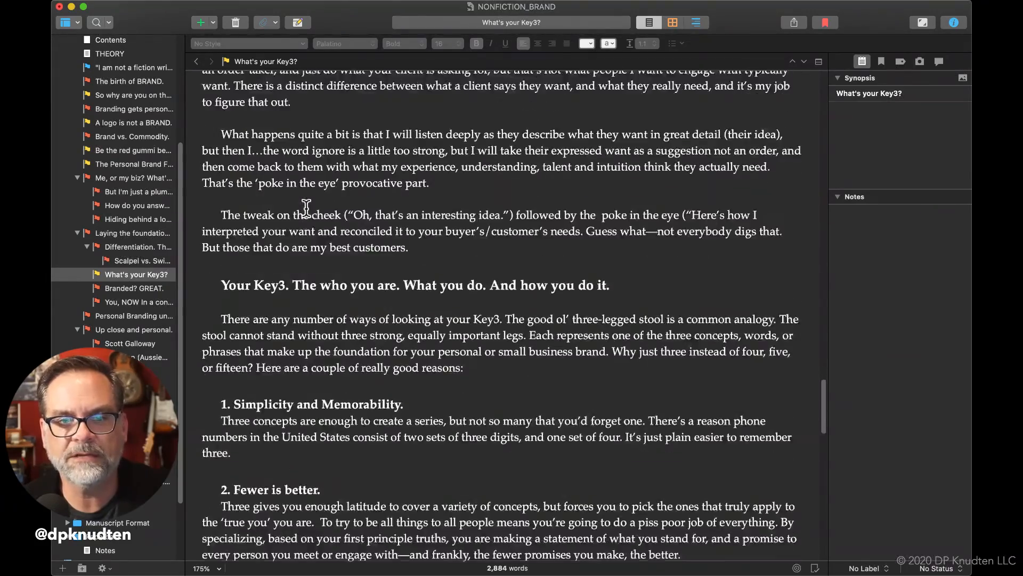
pyautogui.scroll(15, 307, 208)
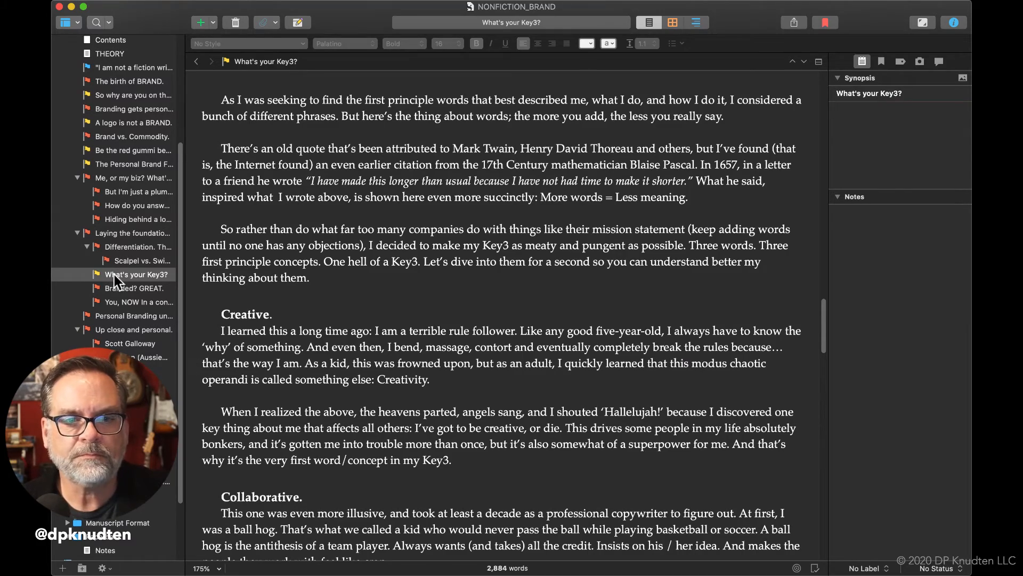
pyautogui.scroll(-20, 461, 280)
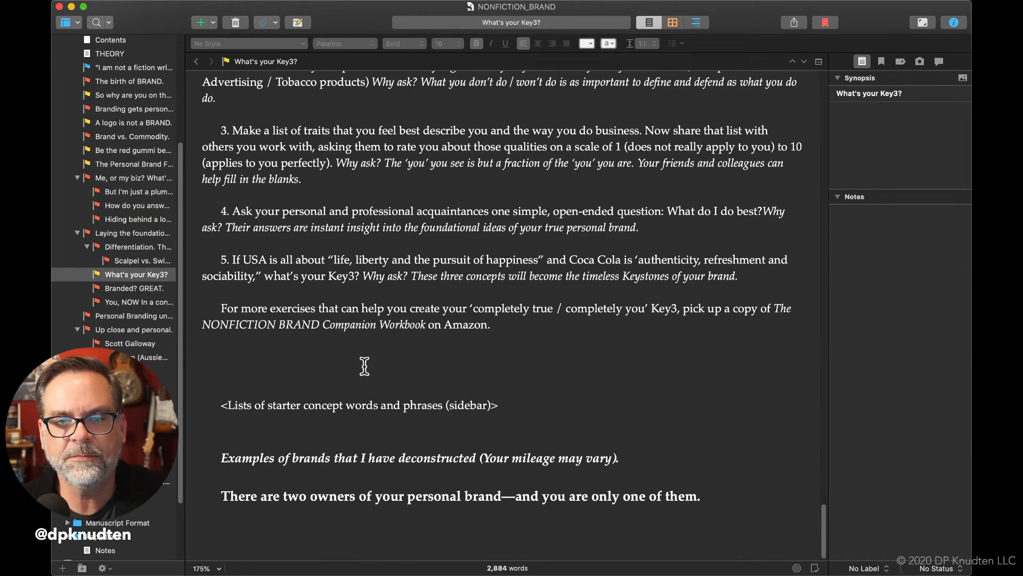
pyautogui.click(101, 289)
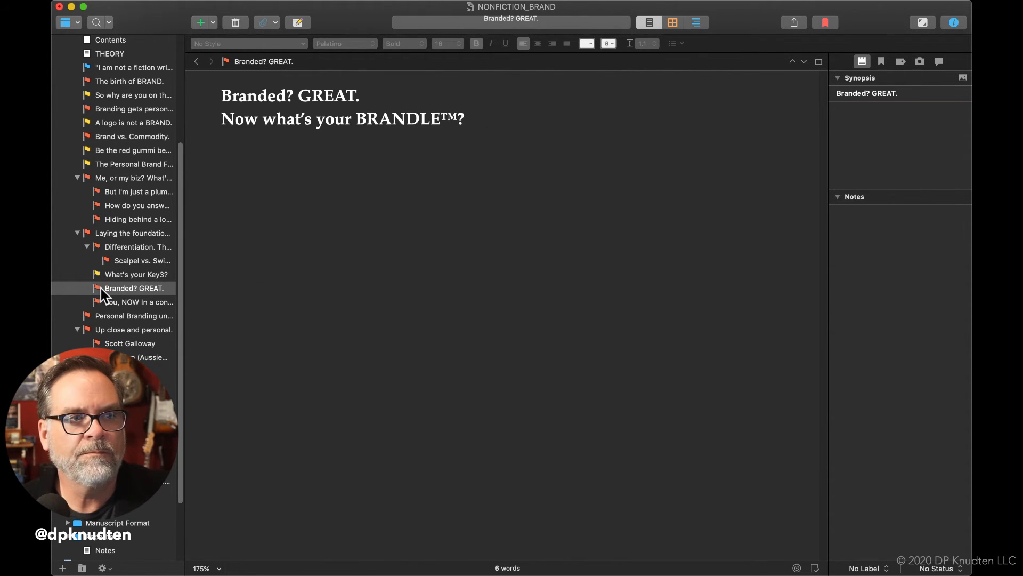
pyautogui.click(124, 303)
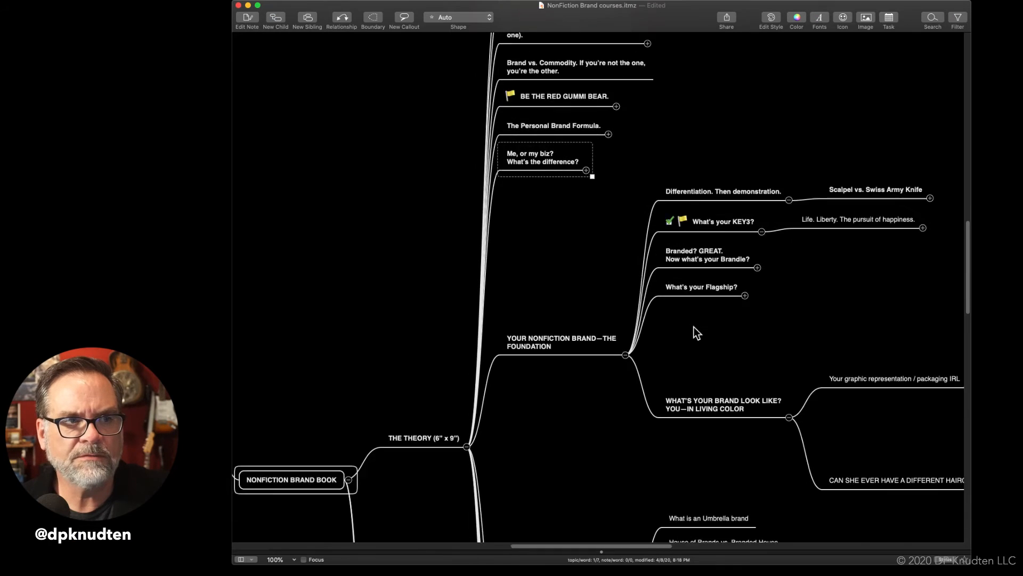
# Collapse the "PERSONAL BRANDING UNDER AN UMBRELLA." topic in the mind map
pyautogui.scroll(-5, 693, 327)
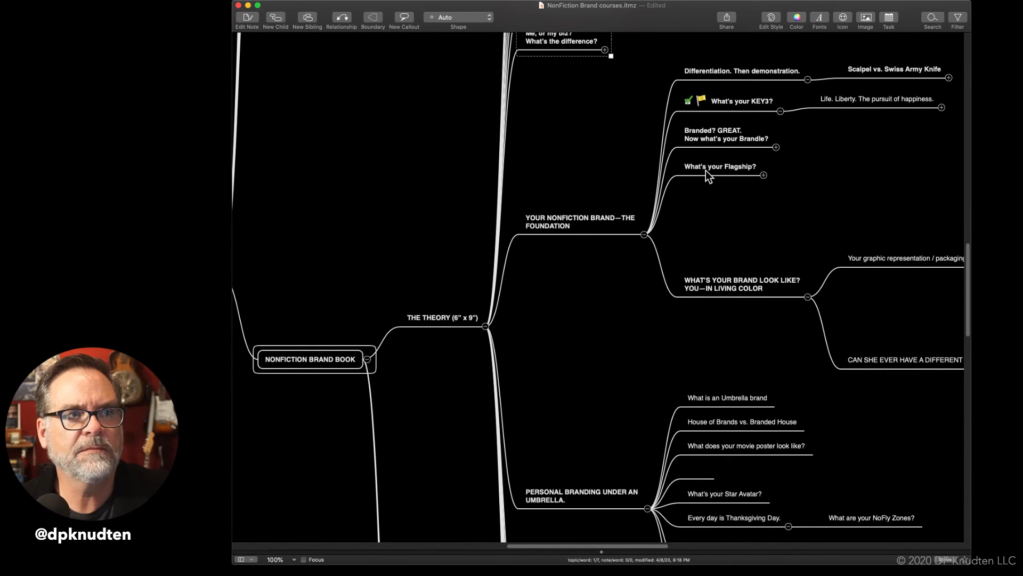
pyautogui.scroll(-5, 705, 173)
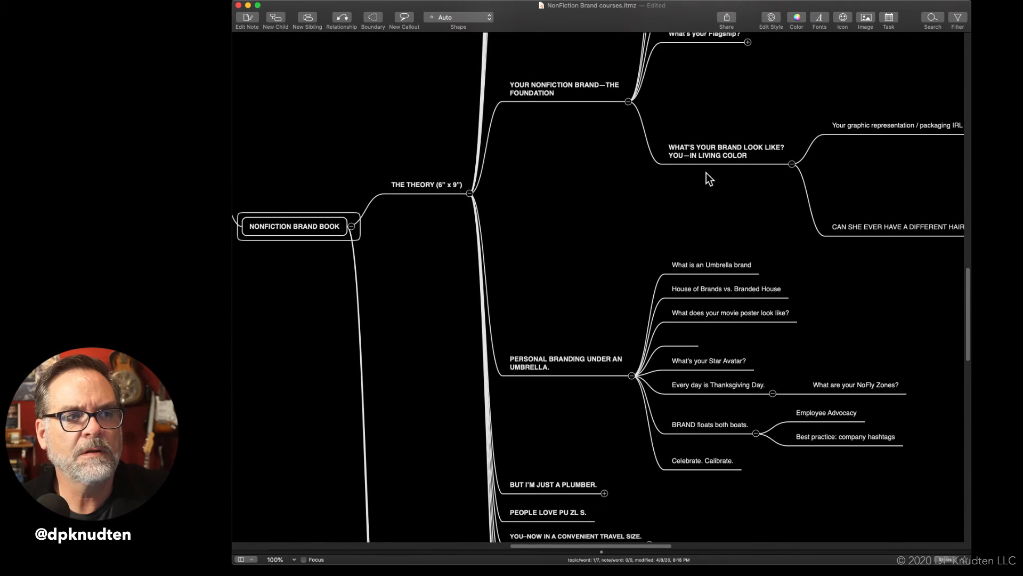
pyautogui.click(633, 374)
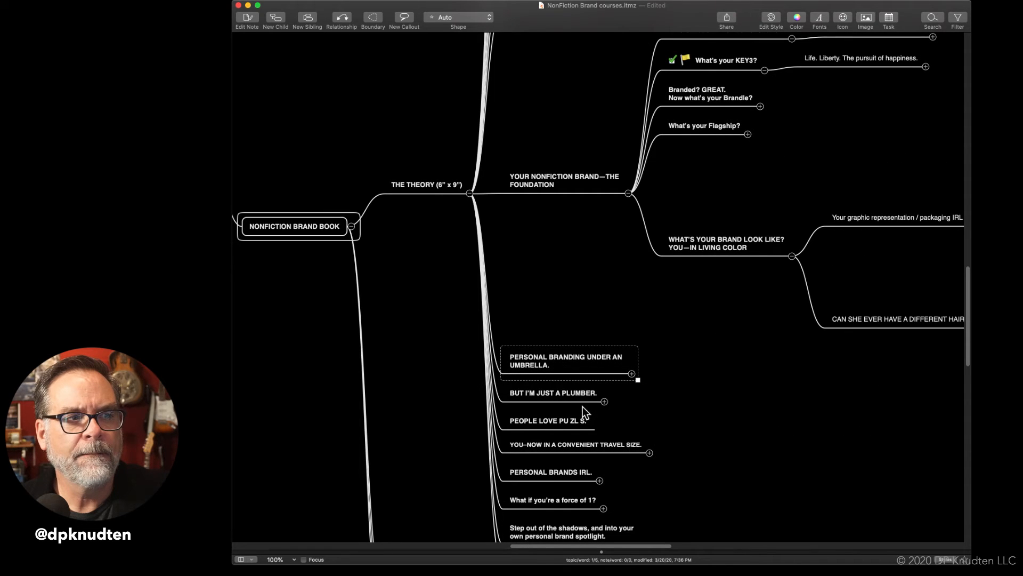
# Move the "BUT I'M JUST A PLUMBER." topic under "The Personal Brand Formula.", and expand that topic and "Me, or my biz? What's the difference?"
pyautogui.scroll(5, 585, 407)
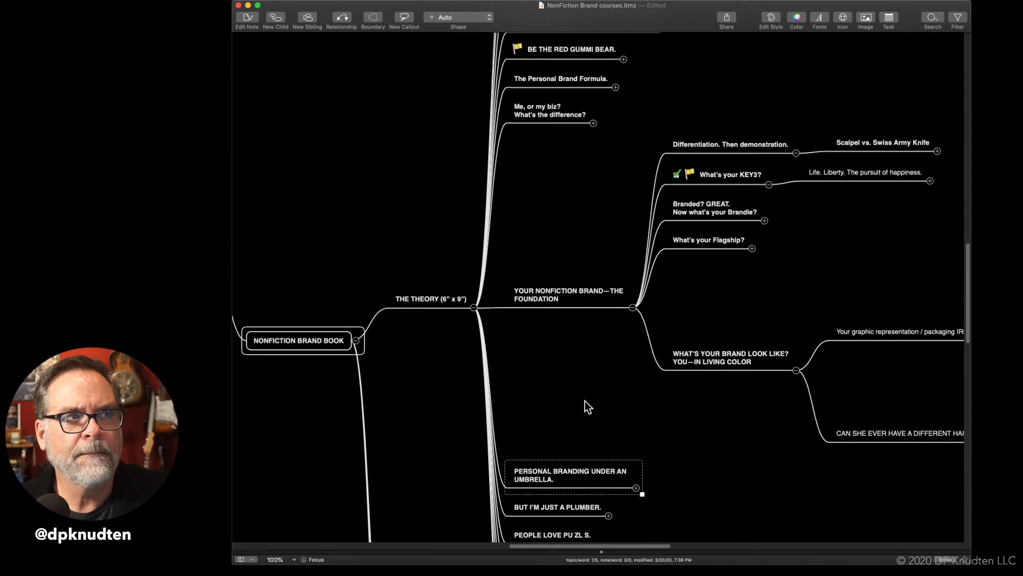
pyautogui.moveTo(588, 516); pyautogui.dragTo(618, 93)
pyautogui.click(615, 101)
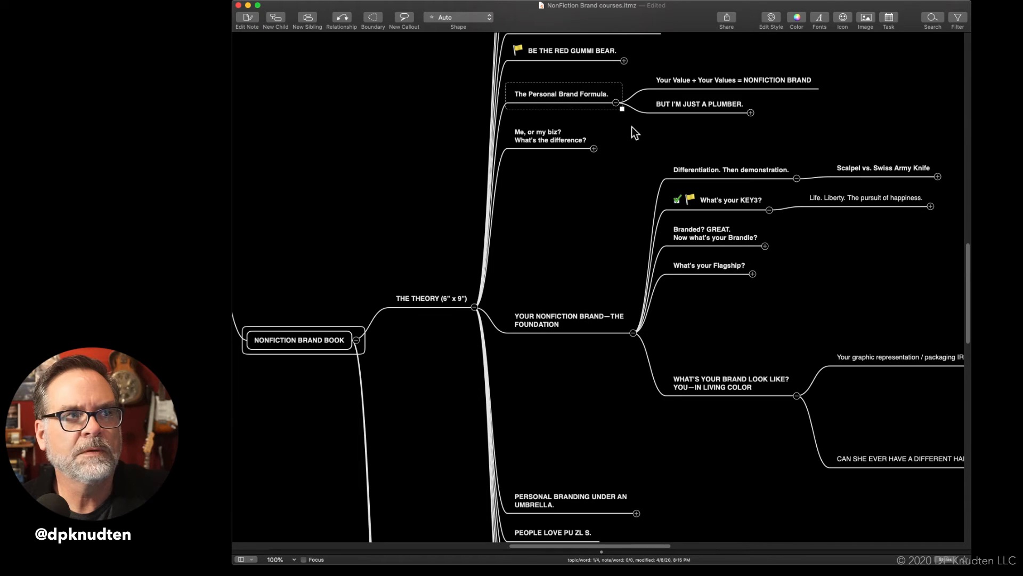
pyautogui.click(592, 150)
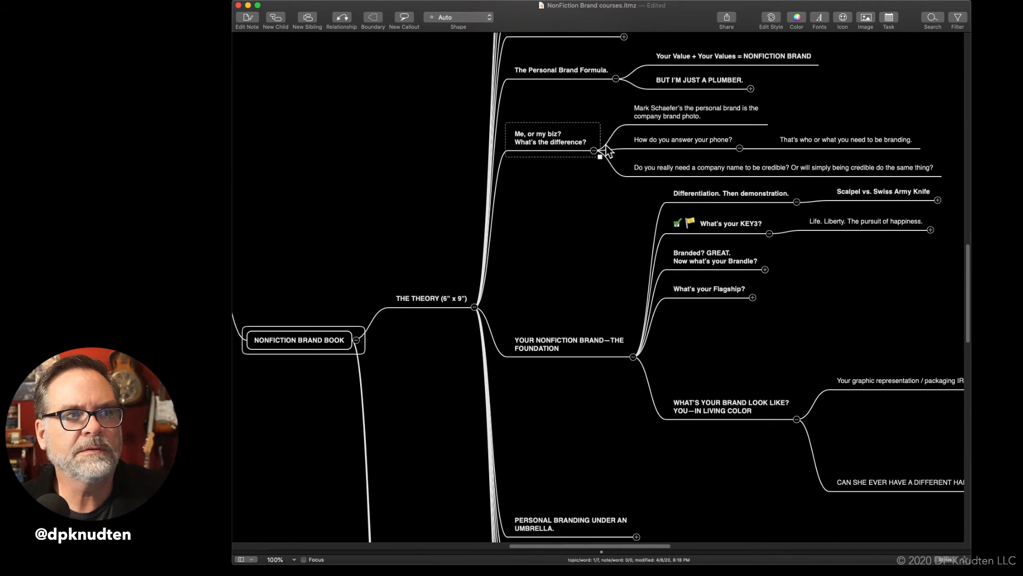
# Collapse the "Me, or my biz? What's the difference?" topic in the mind map
pyautogui.click(593, 150)
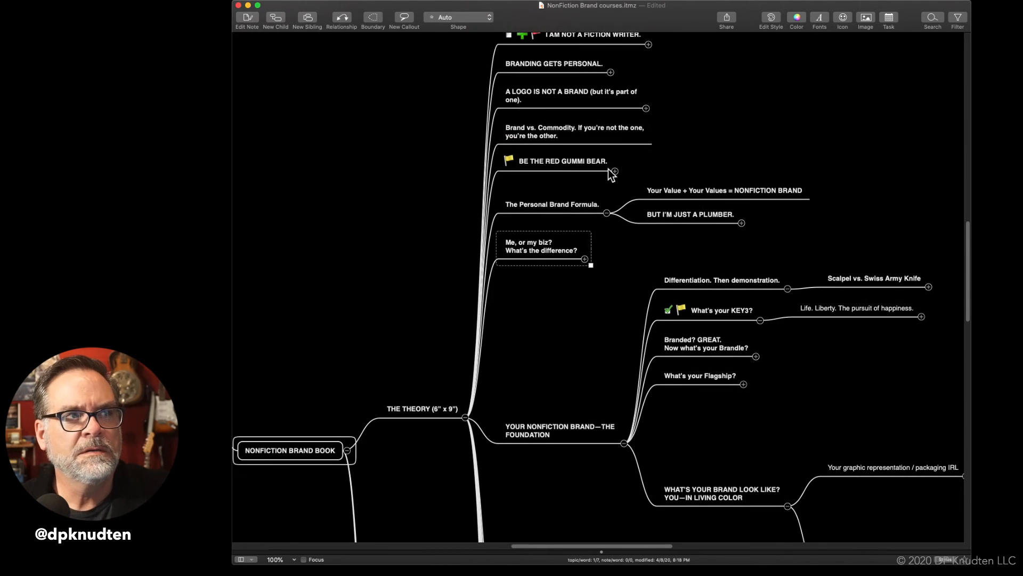
pyautogui.scroll(-5, 609, 169)
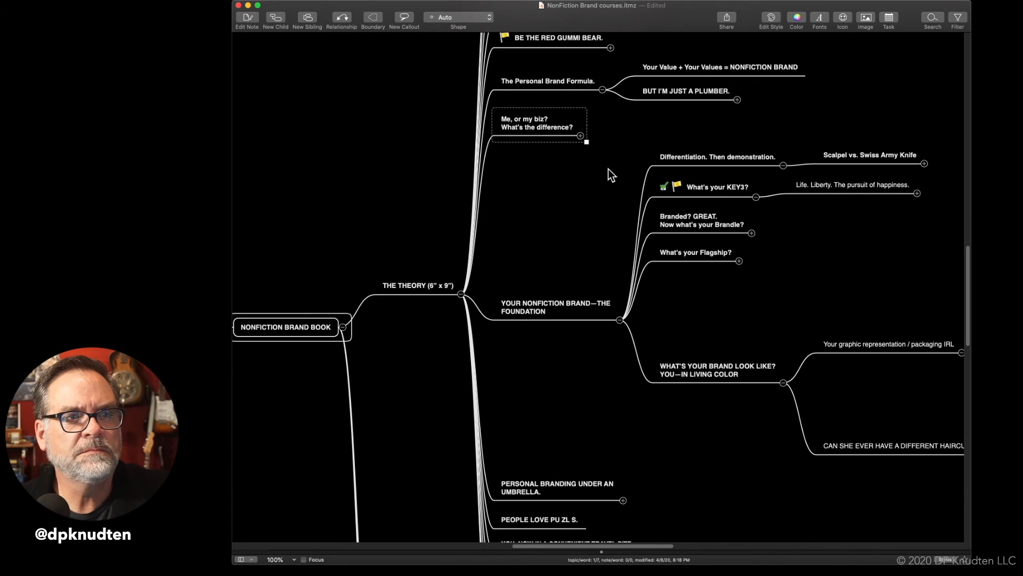
pyautogui.scroll(-3, 608, 169)
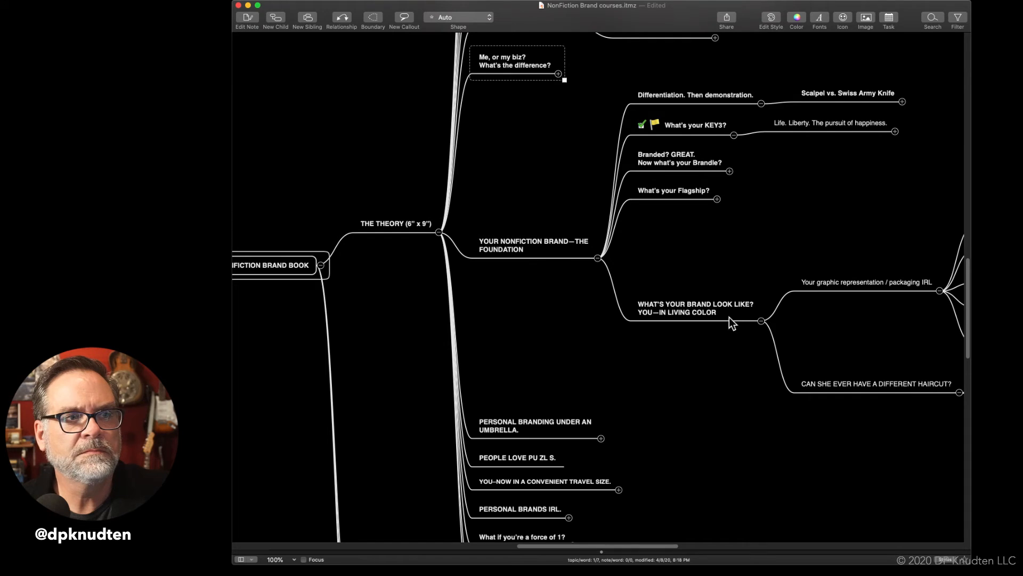
# Copy the heading "WHAT'S YOUR BRAND LOOK LIKE?" from the mind map and paste it over the text of the "You, NOW" document in Scrivener
pyautogui.click(727, 303)
pyautogui.tripleClick(727, 302)
pyautogui.press('super+c')
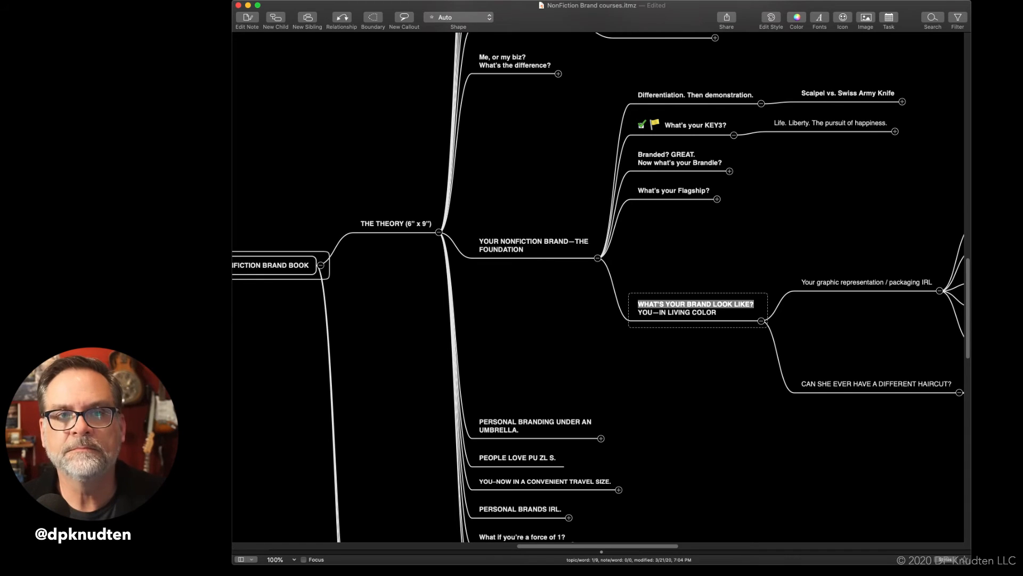
pyautogui.press('super+Tab')
pyautogui.tripleClick(224, 95)
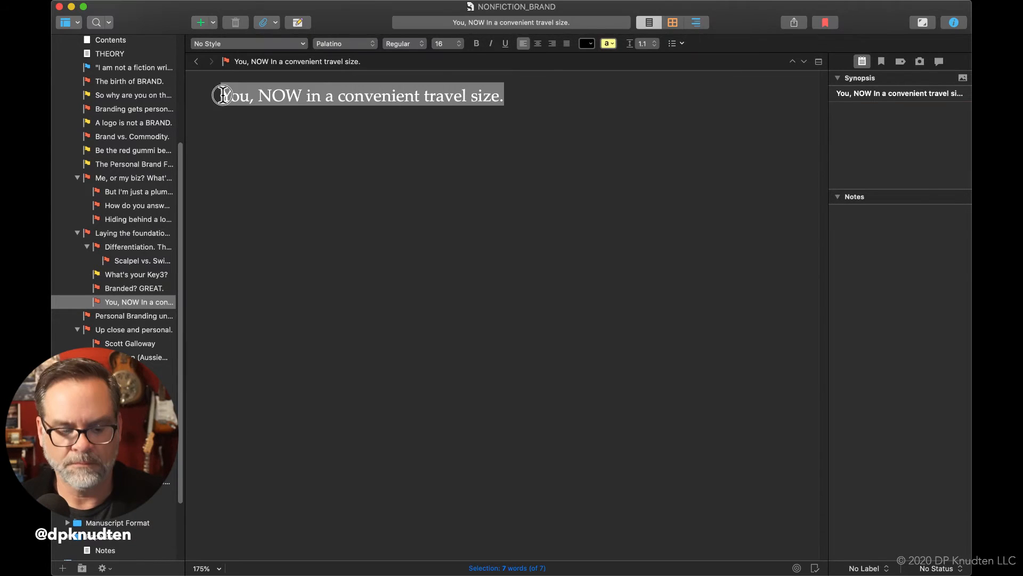
pyautogui.press('super+v')
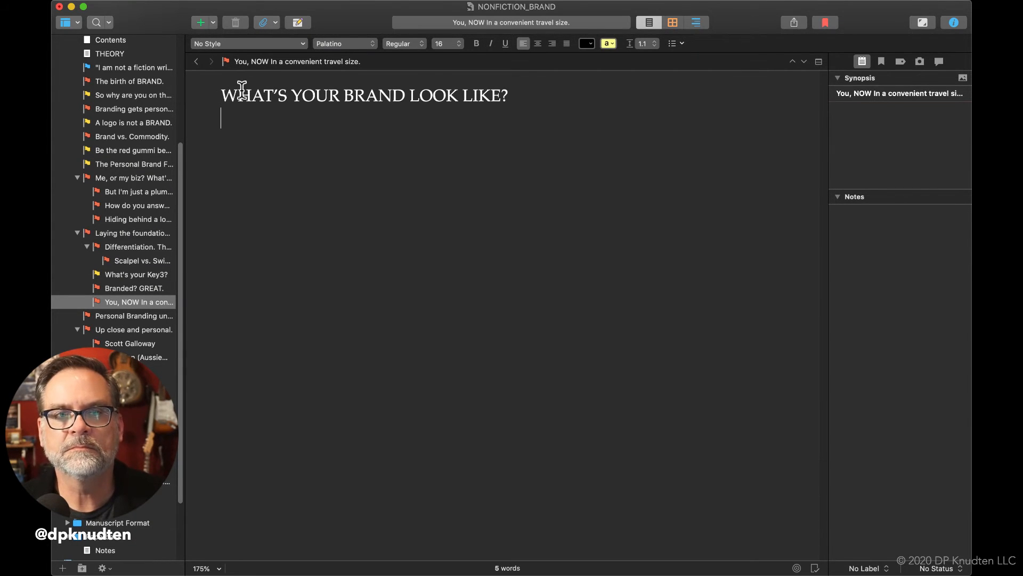
# Rewrite the pasted capitalised heading in sentence case as "What's your brand look like?"
pyautogui.moveTo(241, 90); pyautogui.dragTo(502, 91)
pyautogui.write("hat's you ")
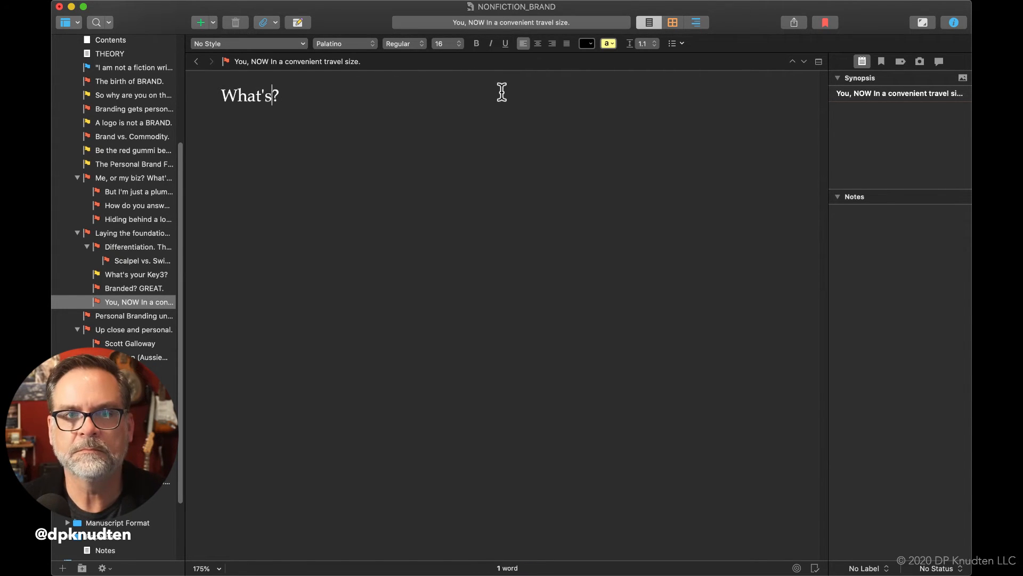
pyautogui.write('b')
pyautogui.press('BackSpace')
pyautogui.press('BackSpace')
pyautogui.write('r ba')
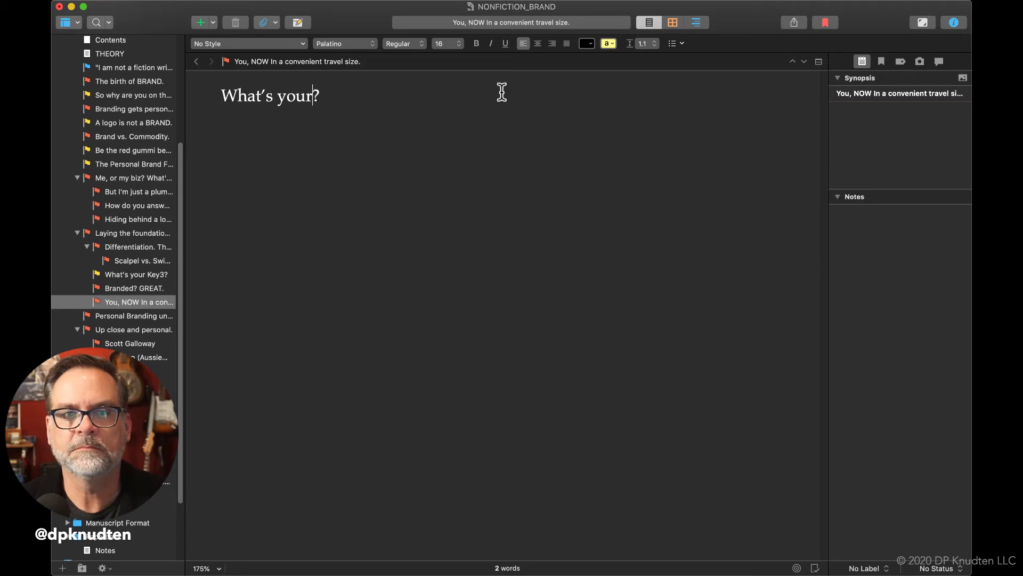
pyautogui.press('BackSpace')
pyautogui.write('rand look ')
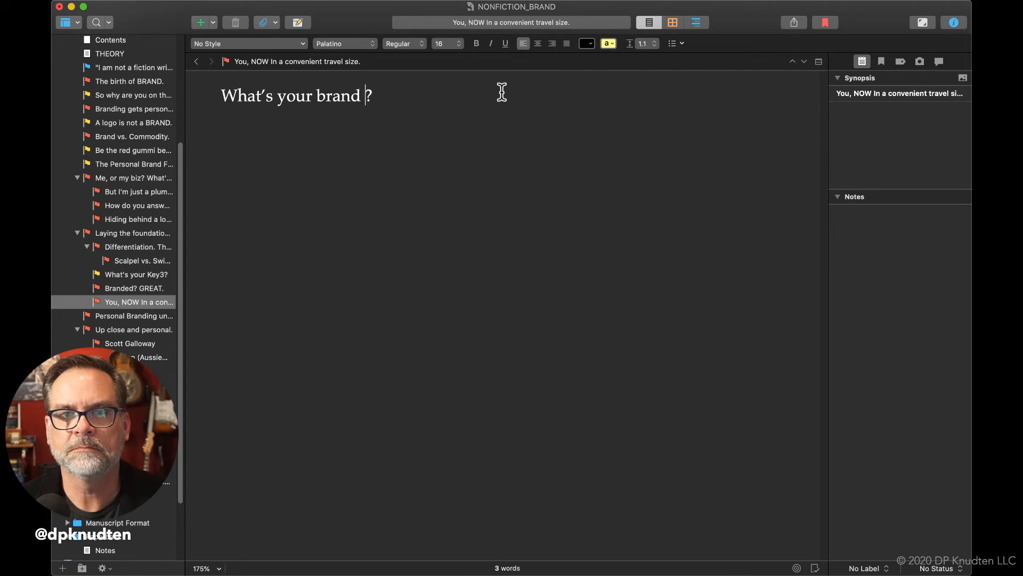
pyautogui.write('like')
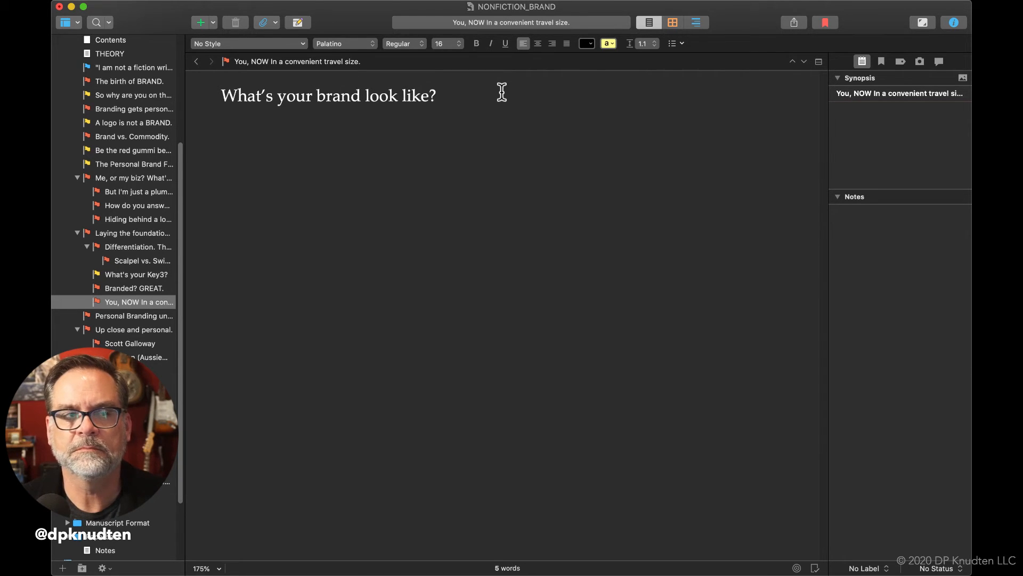
# Add a new document directly below "You, NOW In a convenient travel size." in the manuscript outline
pyautogui.click(160, 302)
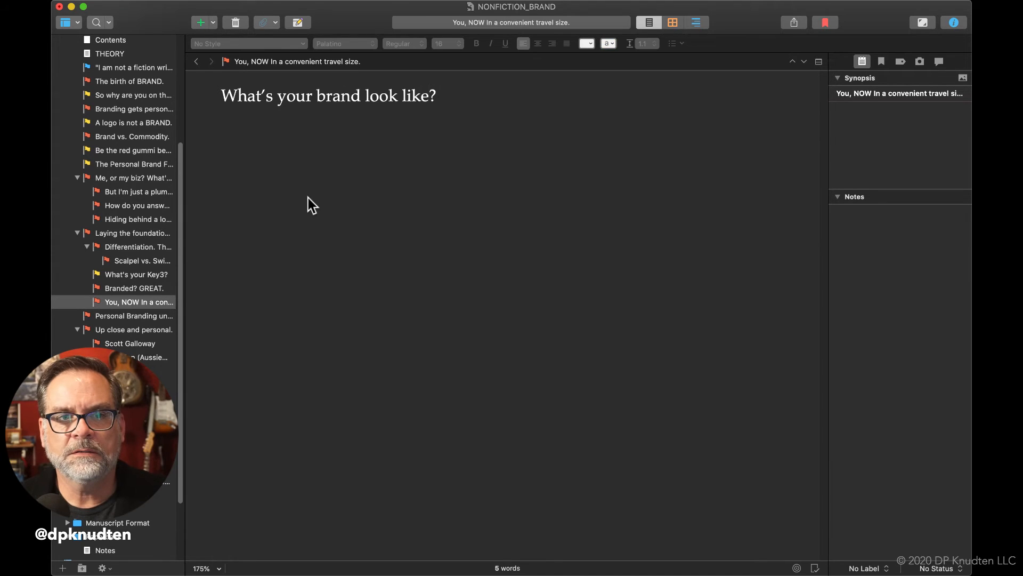
pyautogui.click(136, 304)
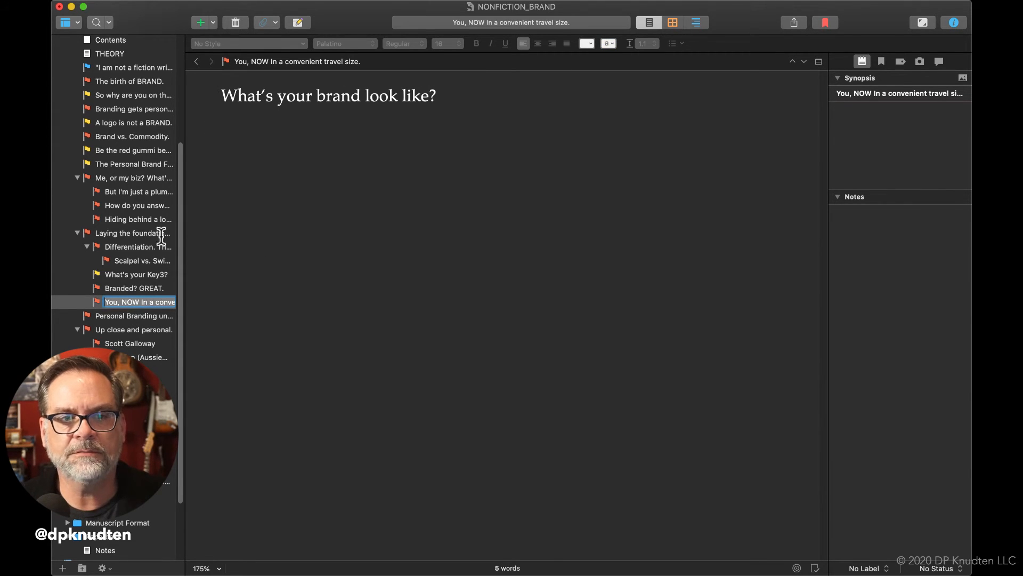
pyautogui.click(63, 568)
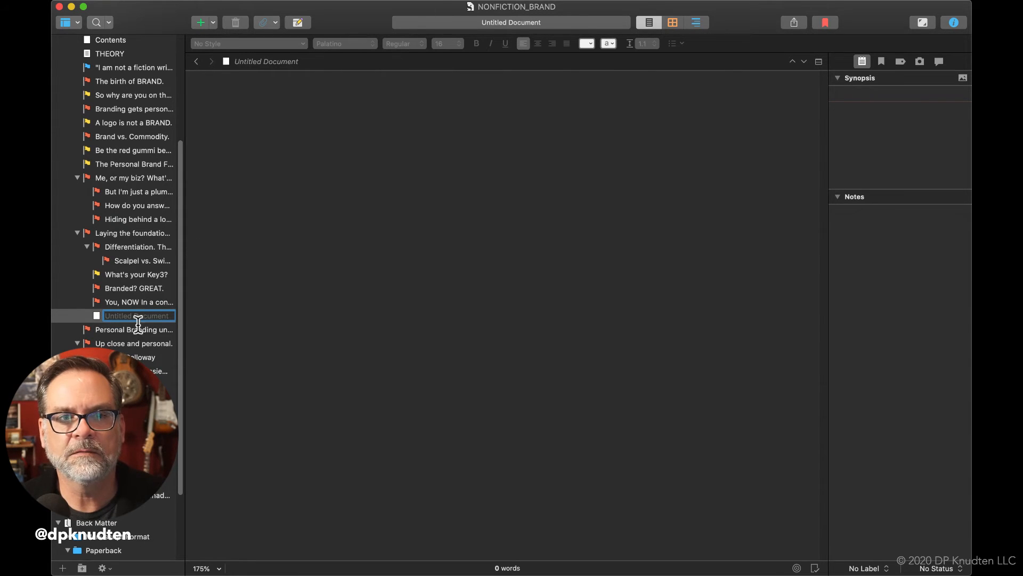
# Rename the "You, NOW In a convenient travel size." document as "What's your brand look like?", matching its body text
pyautogui.click(111, 302)
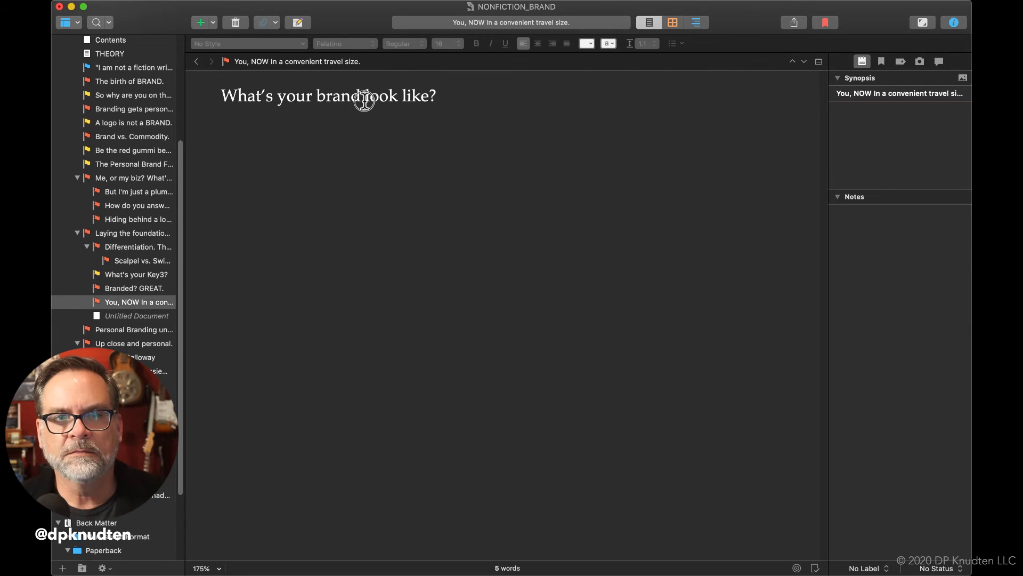
pyautogui.tripleClick(365, 102)
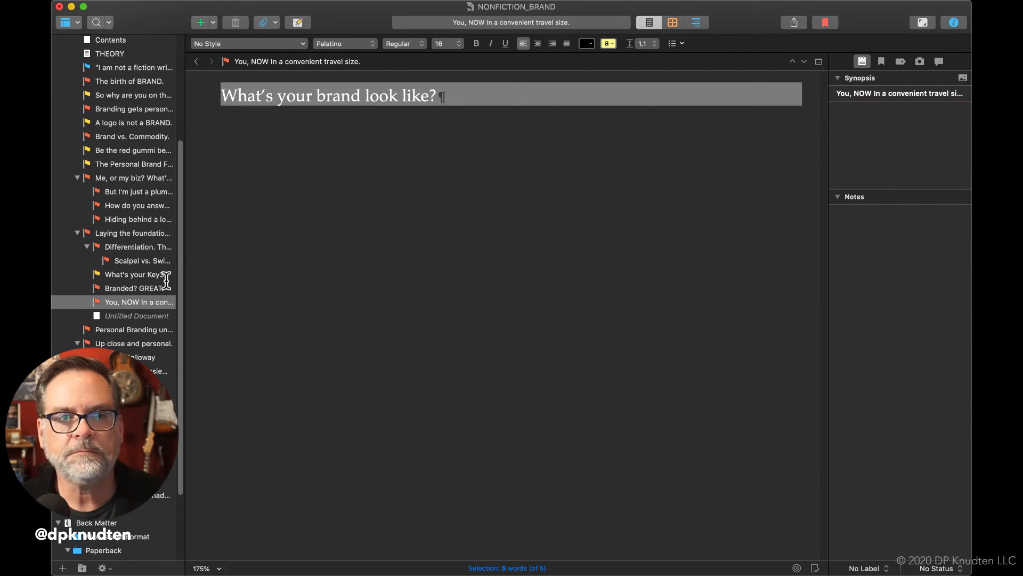
pyautogui.click(142, 298)
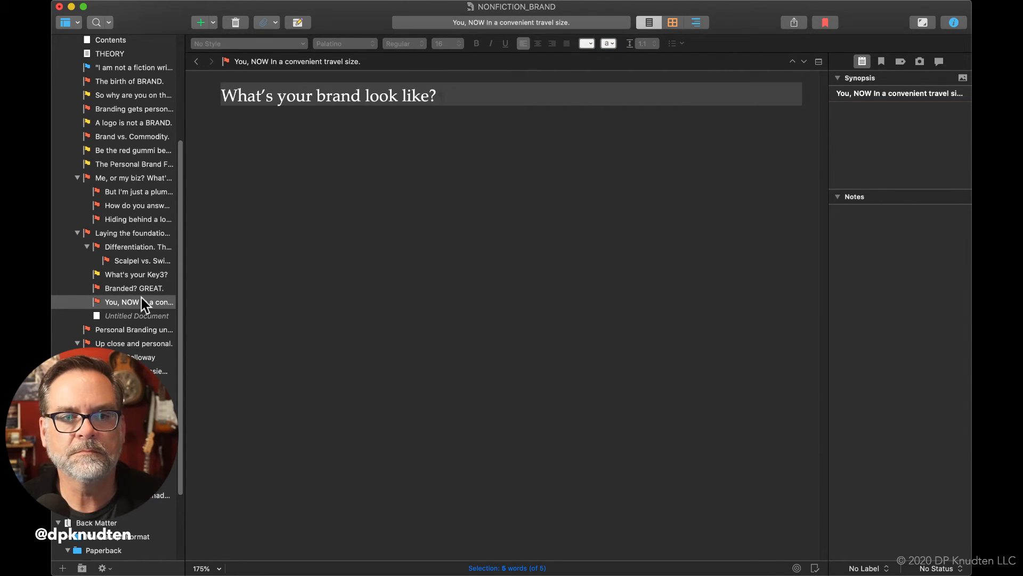
pyautogui.press('BackSpace')
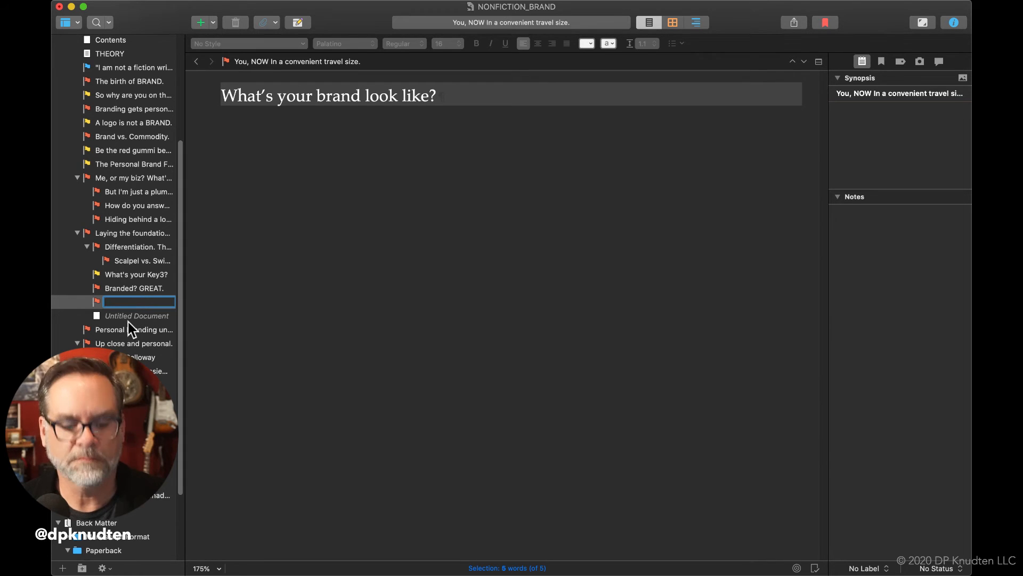
pyautogui.click(366, 95)
pyautogui.tripleClick(367, 95)
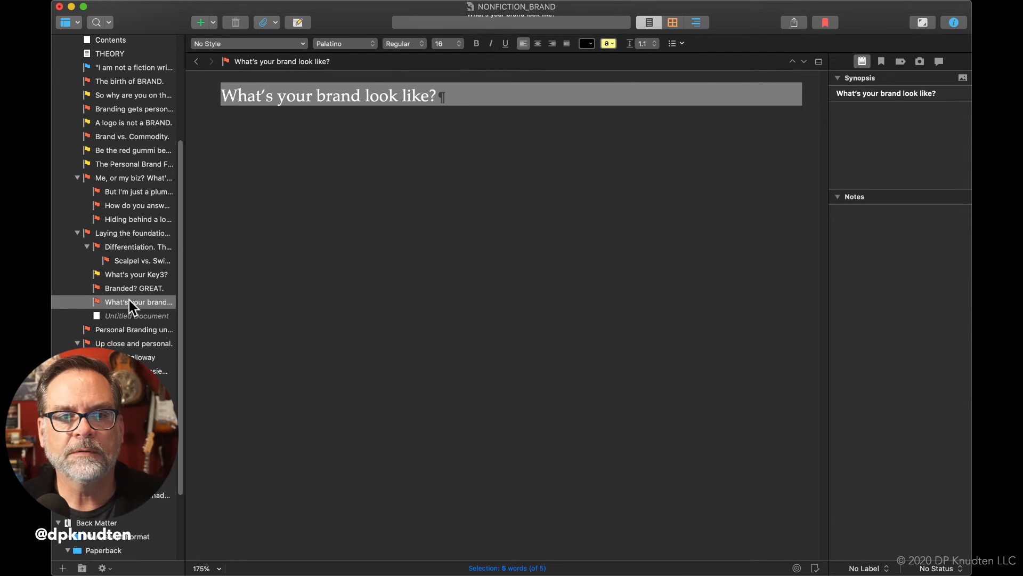
# Name the new untitled document below "What's your brand look like?" as "Jay Baer"
pyautogui.click(120, 316)
pyautogui.click(120, 318)
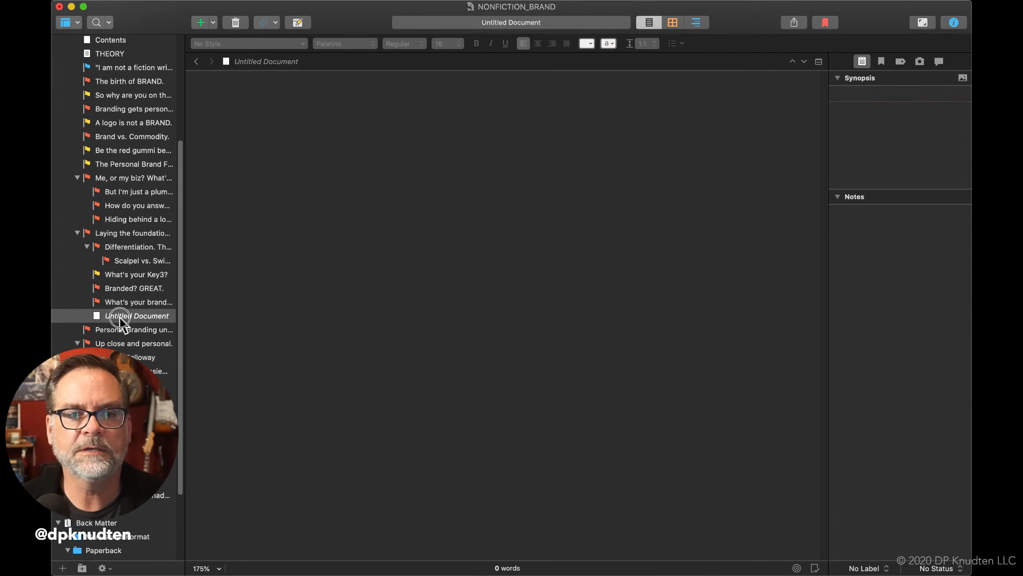
pyautogui.write('JAy')
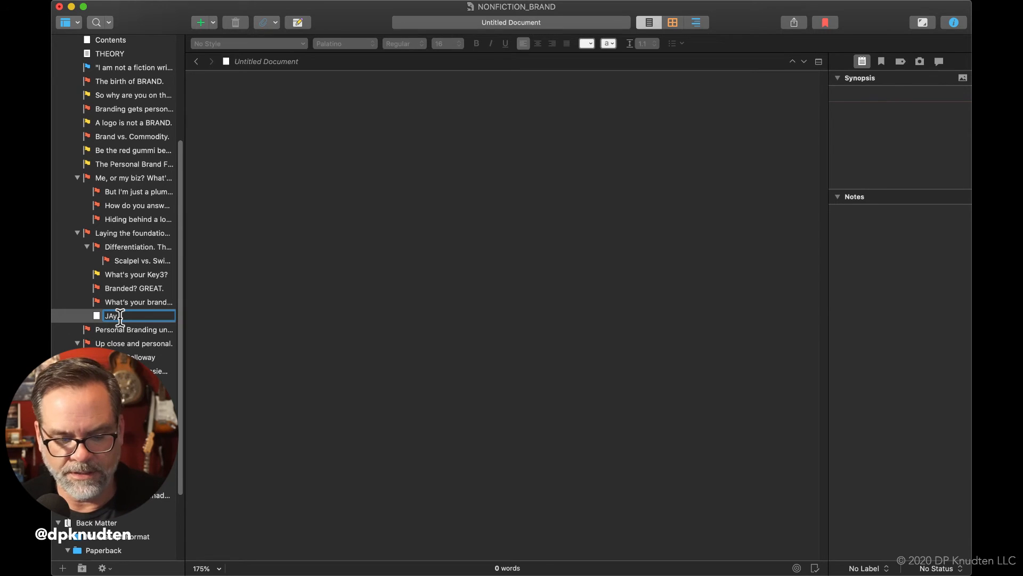
pyautogui.write(' Baer')
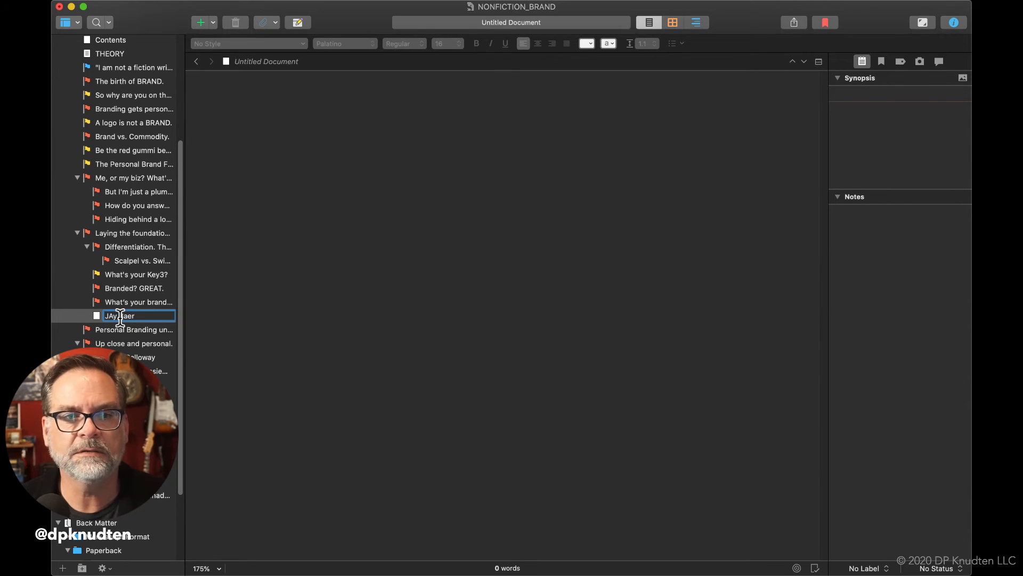
pyautogui.press('BackSpace')
pyautogui.press('BackSpace')
pyautogui.press('BackSpace')
pyautogui.press('BackSpace')
pyautogui.press('BackSpace')
pyautogui.press('BackSpace')
pyautogui.press('BackSpace')
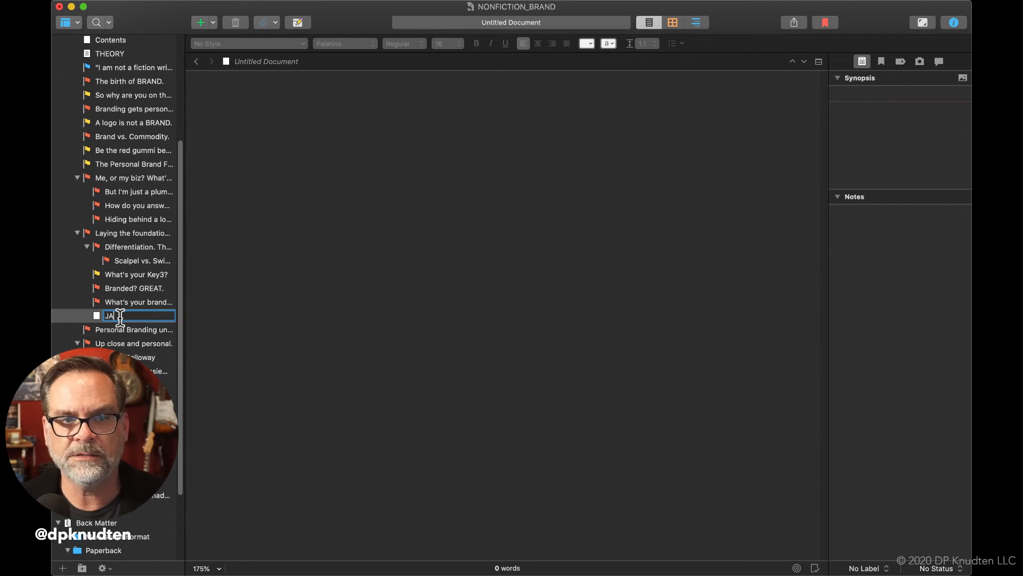
pyautogui.write('ay')
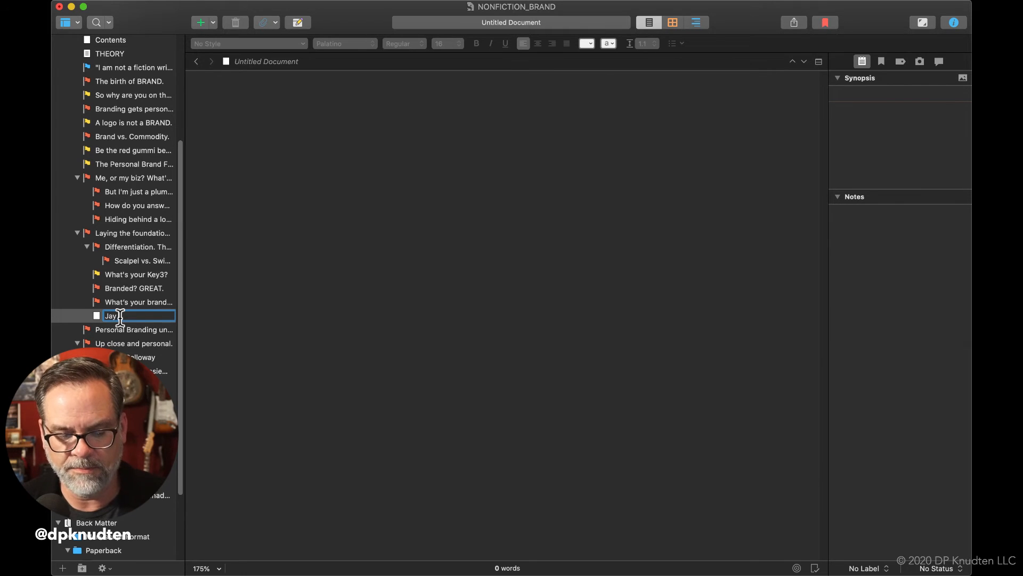
pyautogui.write(' Baer')
pyautogui.press('Return')
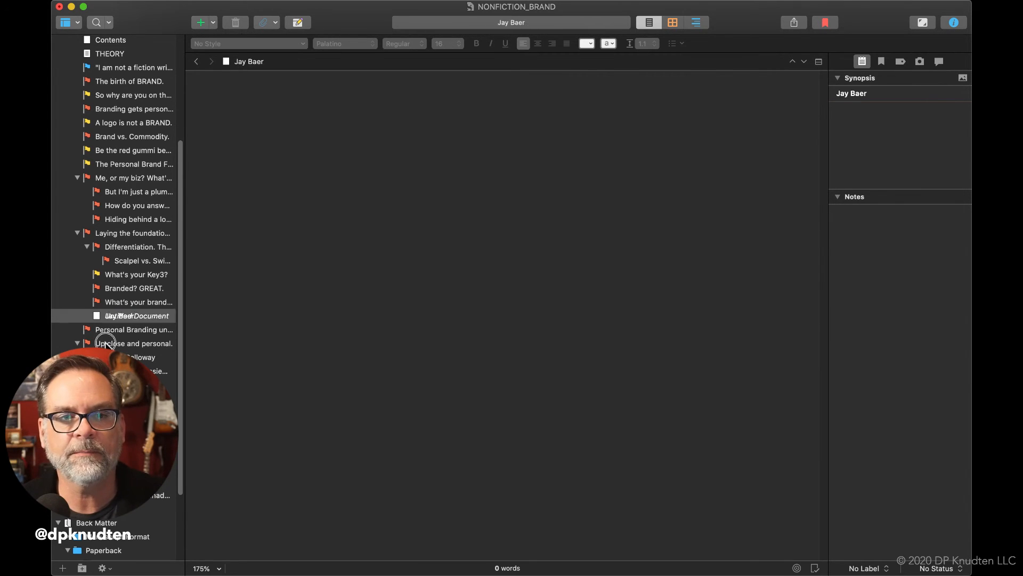
# Give the "Jay Baer" document the red flag icon
pyautogui.press('Down')
pyautogui.press('Down')
pyautogui.click(96, 318)
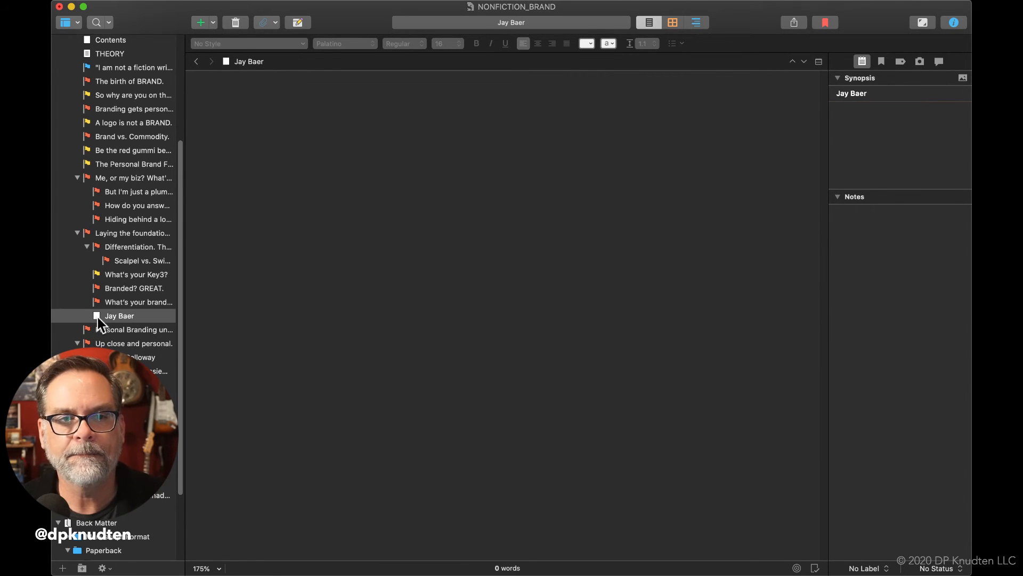
pyautogui.rightClick(98, 318)
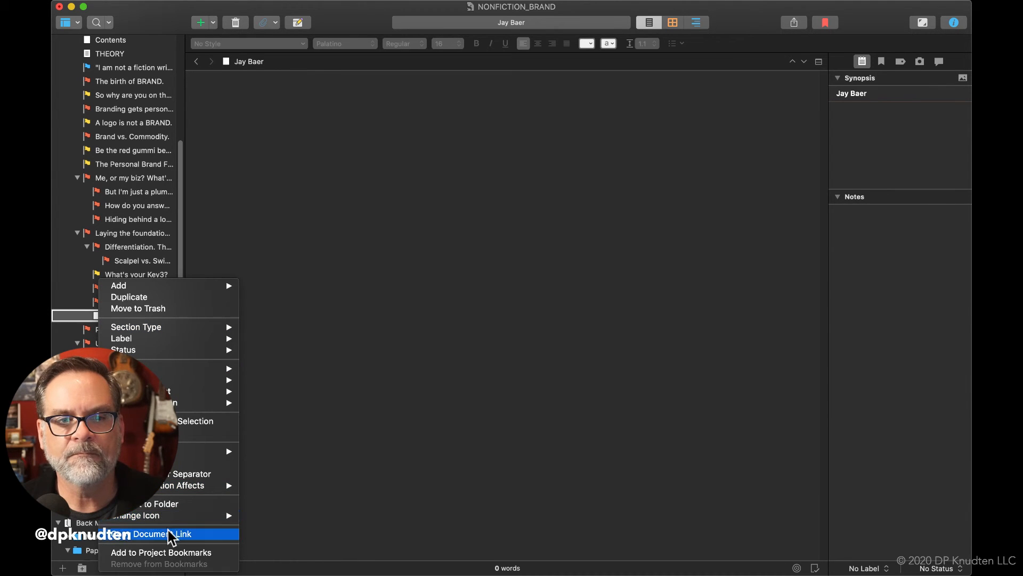
pyautogui.moveTo(170, 515)
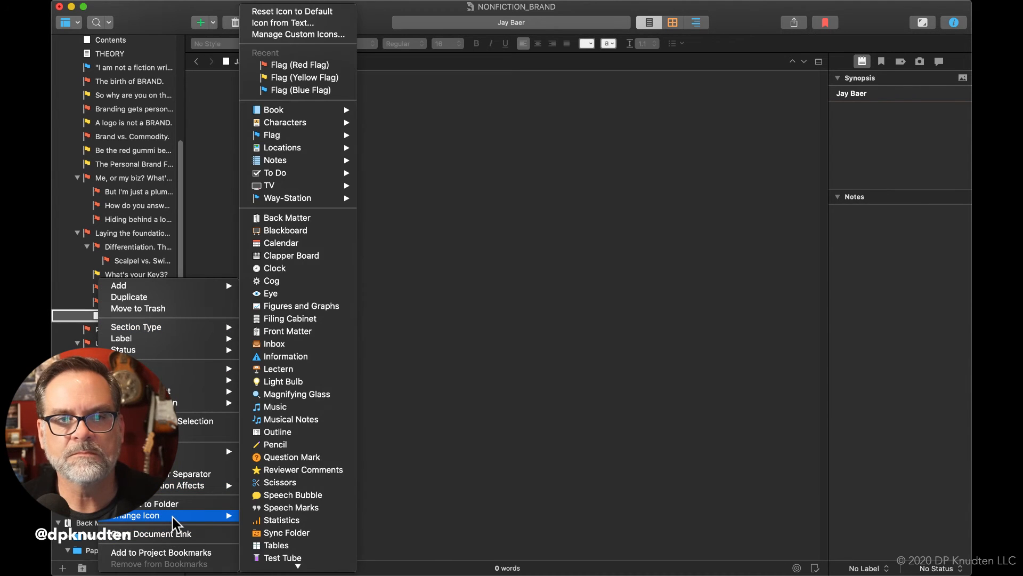
pyautogui.click(314, 64)
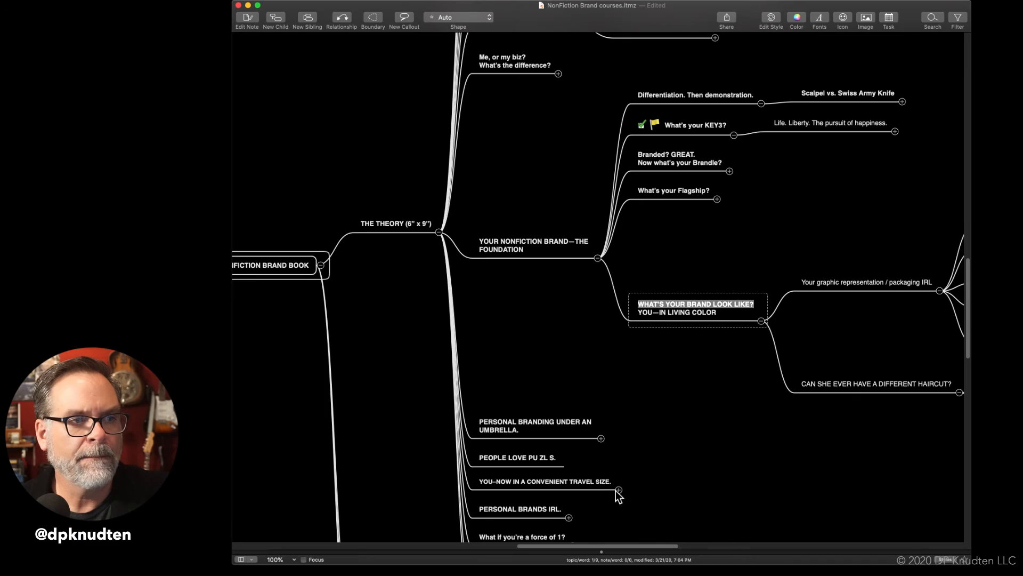
# Review the subtopics of "YOU–NOW IN A CONVENIENT TRAVEL SIZE.", "PERSONAL BRANDS IRL." and "What if you're a force of 1?" in the mind map
pyautogui.click(618, 490)
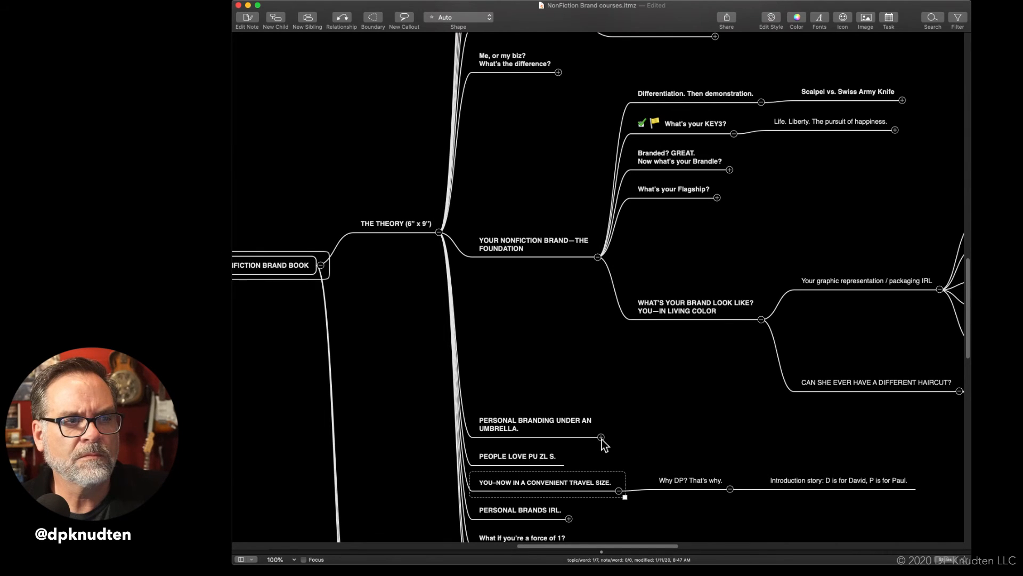
pyautogui.scroll(-4, 542, 468)
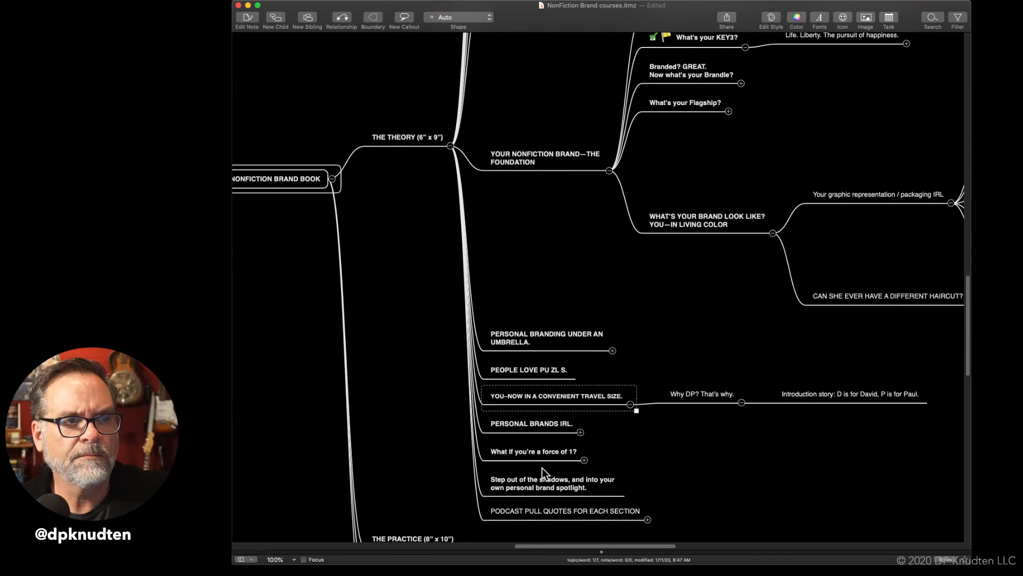
pyautogui.click(581, 432)
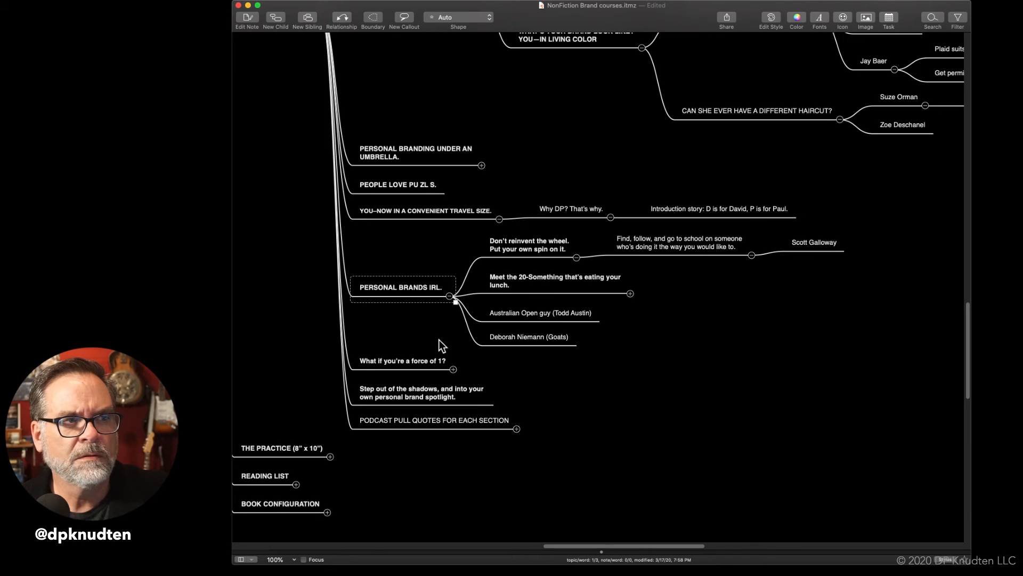
pyautogui.click(450, 295)
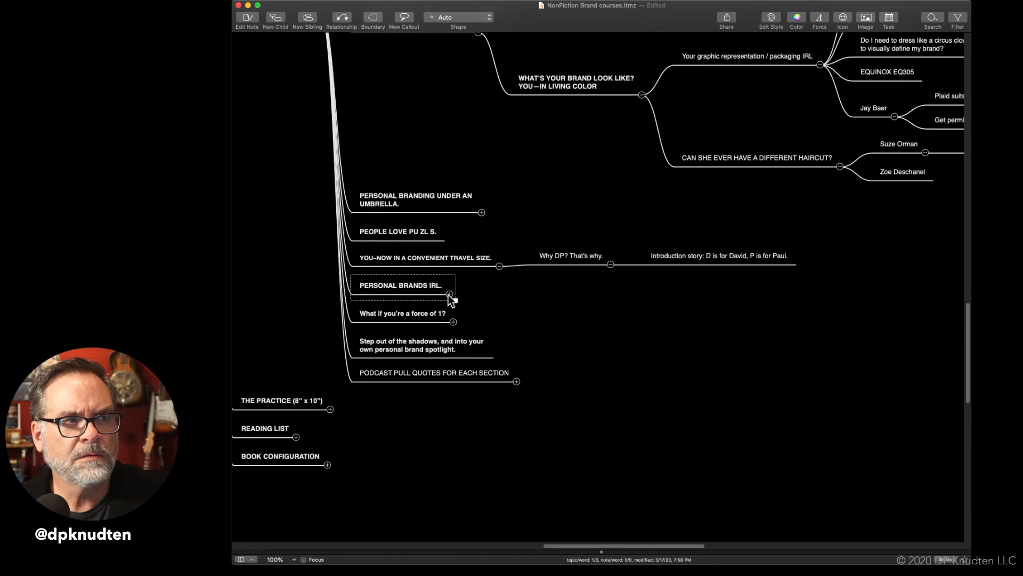
pyautogui.click(457, 323)
pyautogui.click(452, 322)
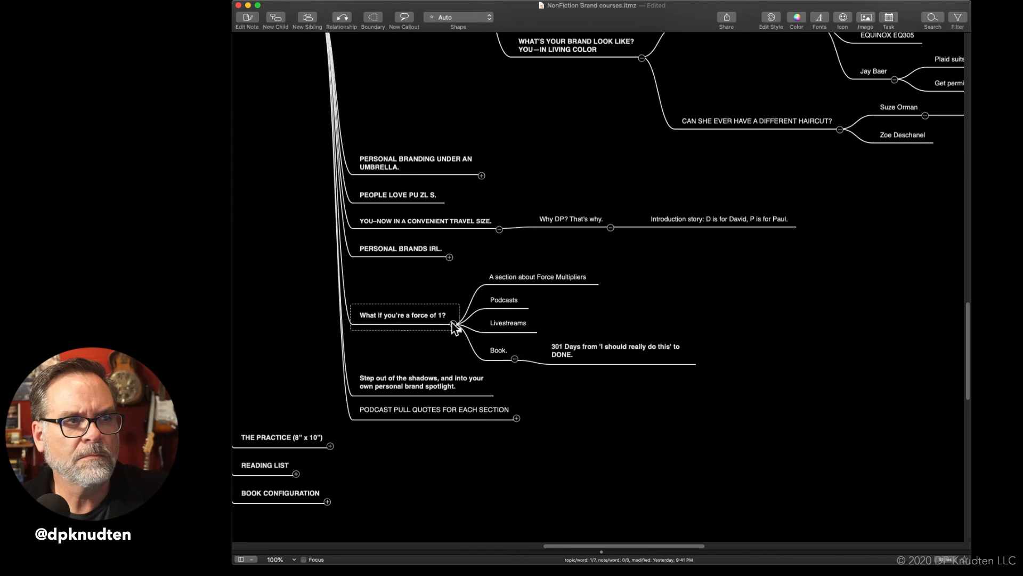
pyautogui.click(452, 322)
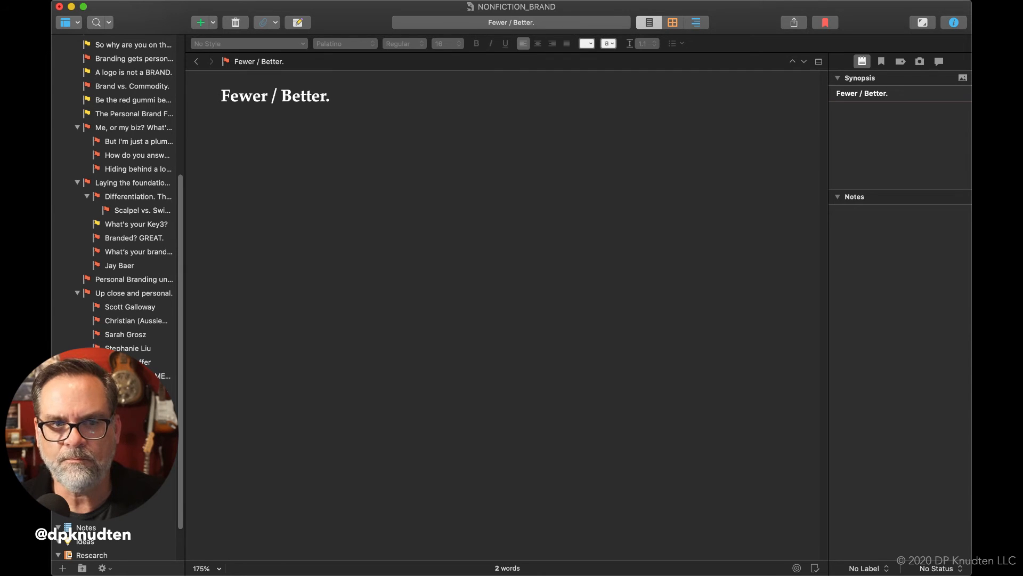
# Add a document named "The power of One x" after "Fewer / Better." and give it the red flag icon
pyautogui.click(63, 568)
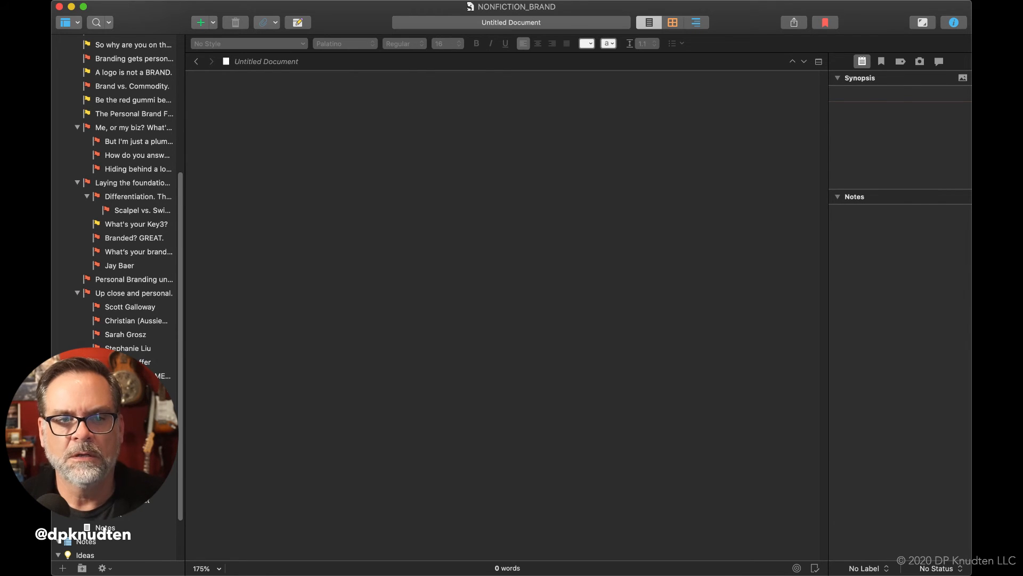
pyautogui.press('Return')
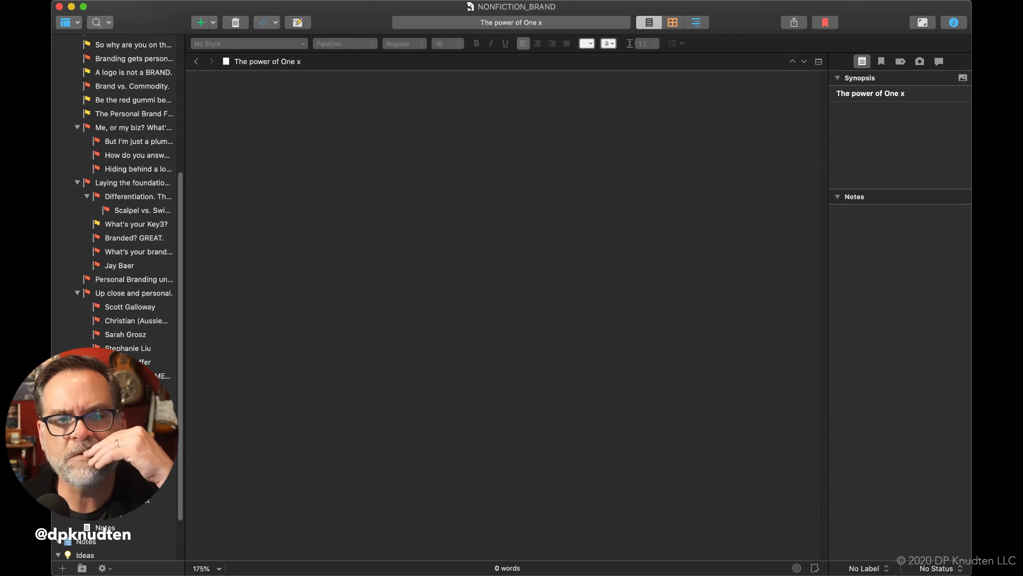
pyautogui.rightClick(88, 279)
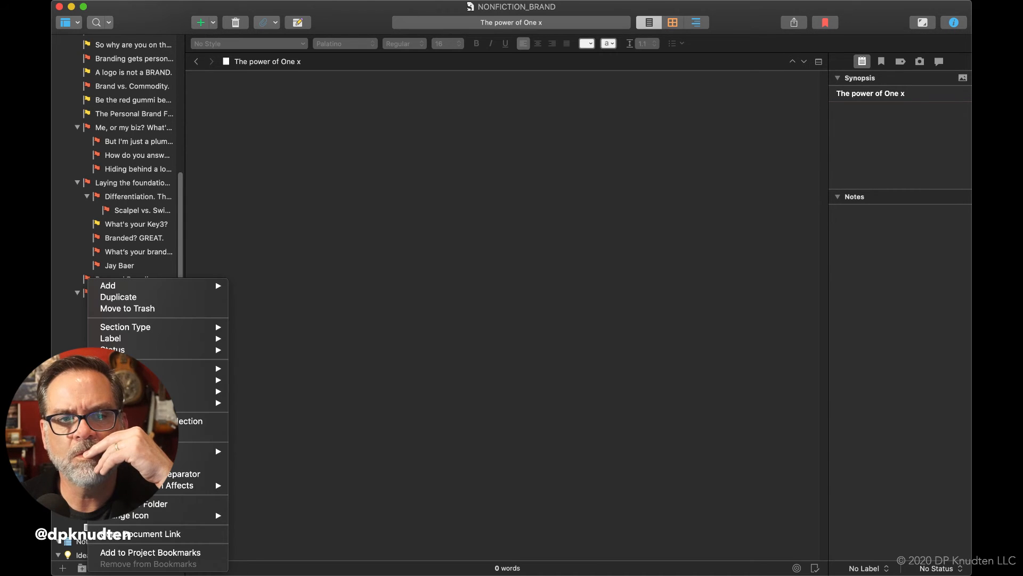
pyautogui.moveTo(160, 516)
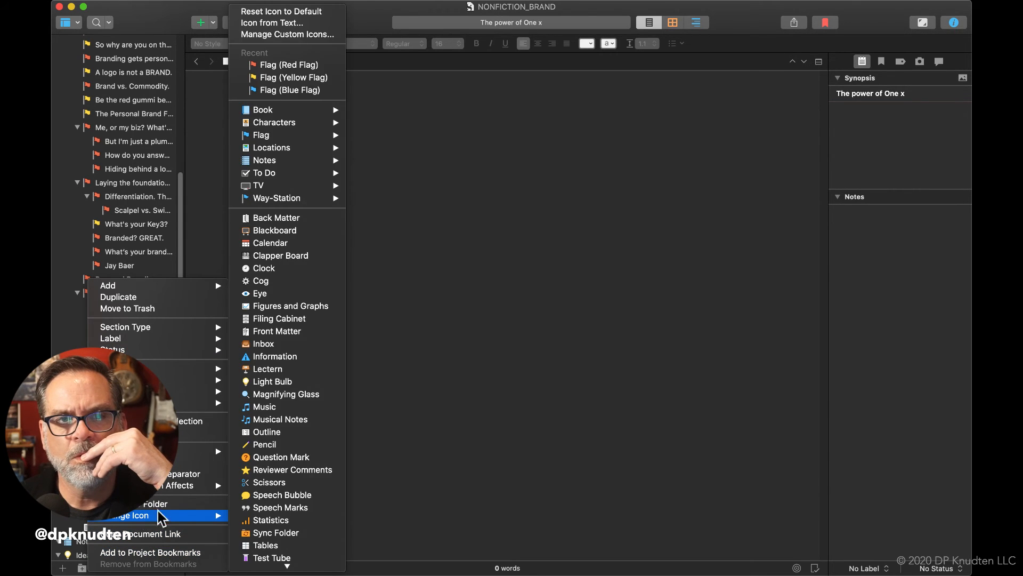
pyautogui.click(267, 65)
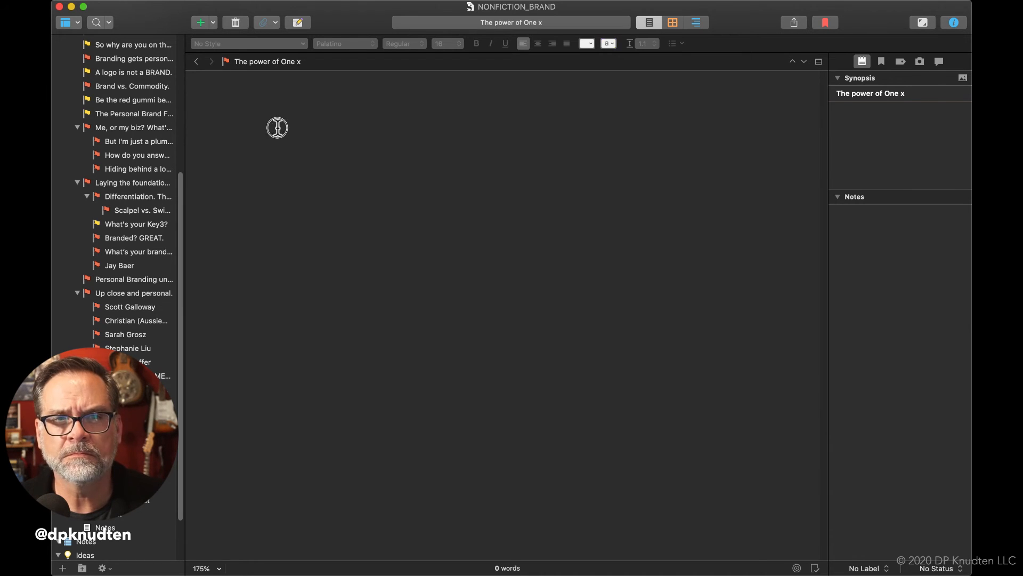
pyautogui.click(278, 122)
pyautogui.write('The power of One x')
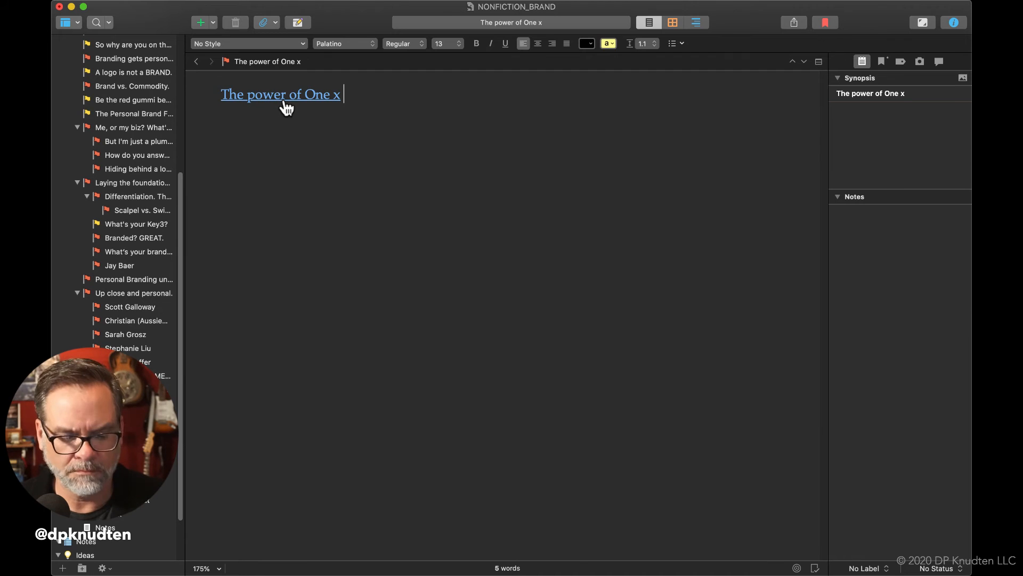
pyautogui.press('super+z')
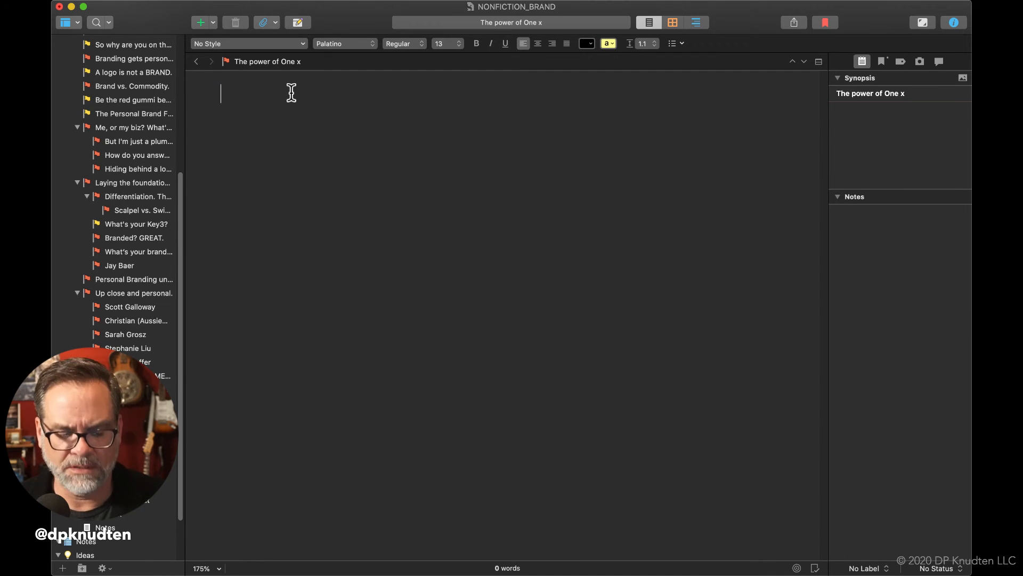
pyautogui.press('super+shift+z')
pyautogui.press('super+z')
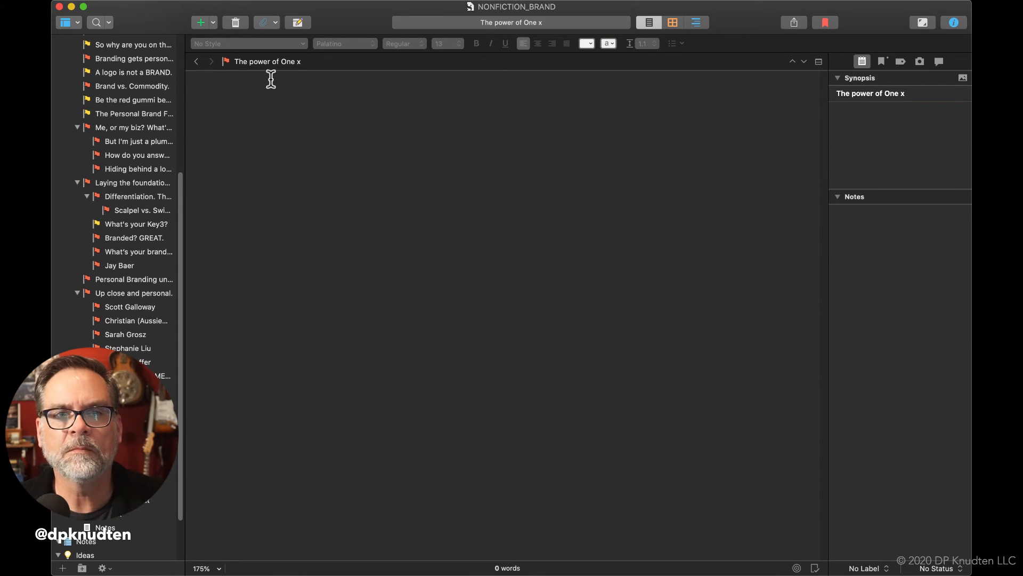
# Copy the document title "The power of One x" into the empty document body as plain text
pyautogui.doubleClick(267, 61)
pyautogui.press('super+c')
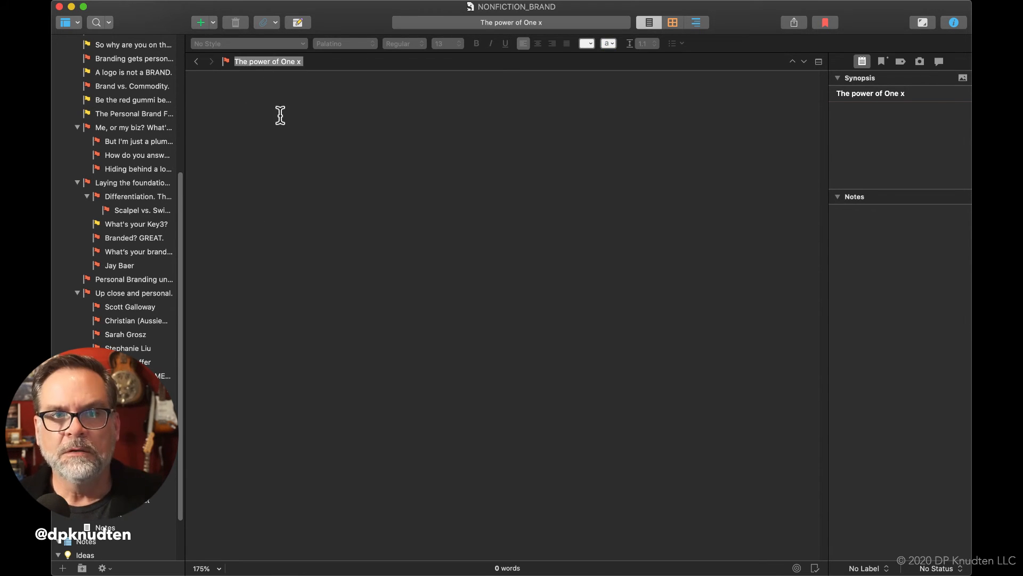
pyautogui.click(276, 105)
pyautogui.press('super+v')
# Format the body line "The power of One x" as 16 pt bold
pyautogui.tripleClick(284, 99)
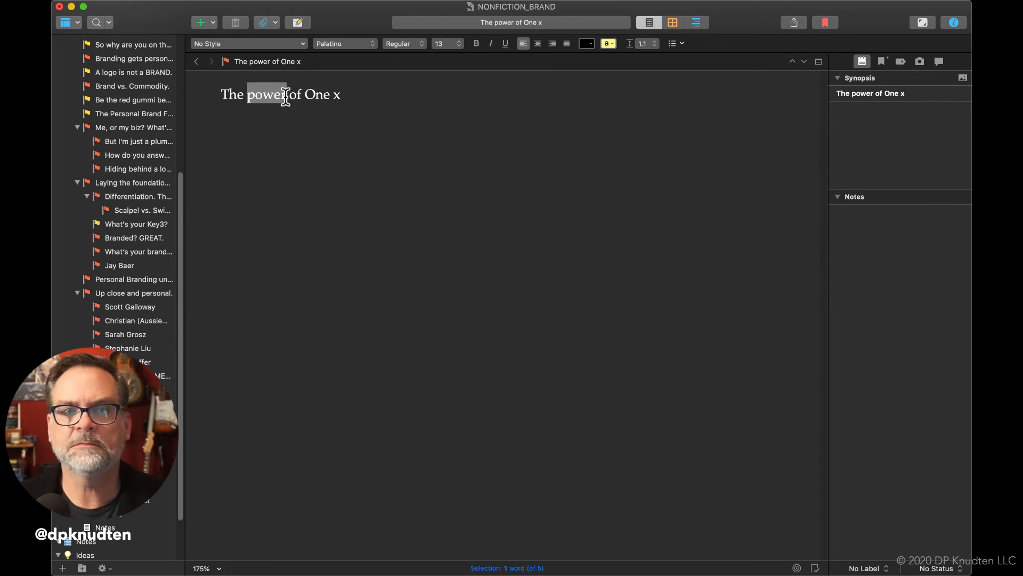
pyautogui.click(456, 43)
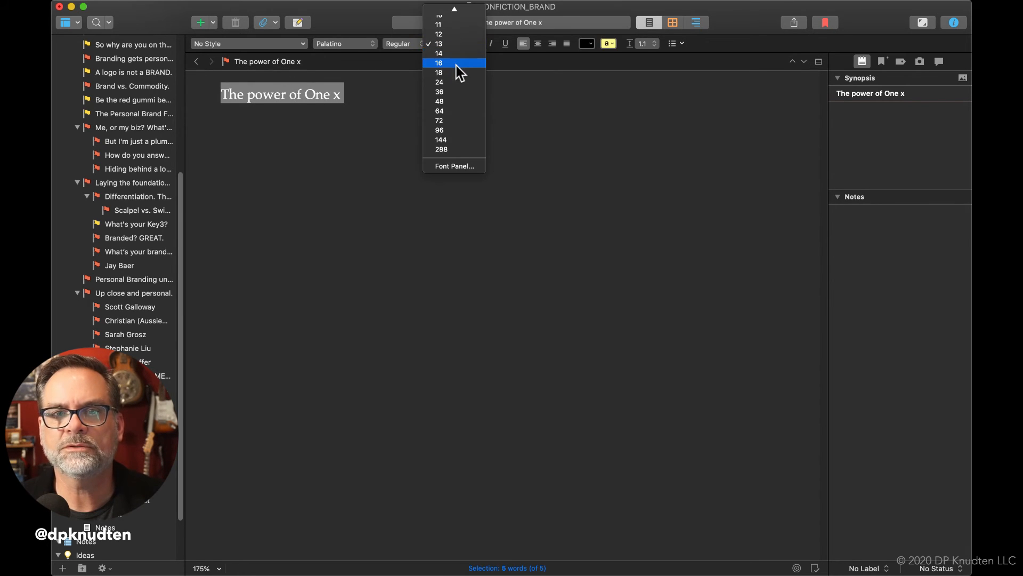
pyautogui.click(456, 62)
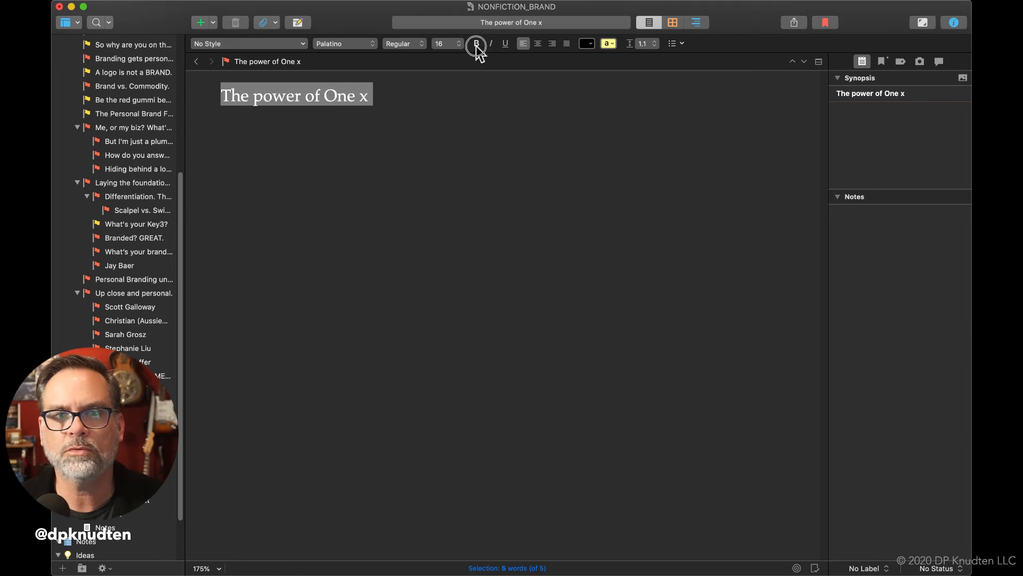
pyautogui.click(477, 44)
pyautogui.click(340, 206)
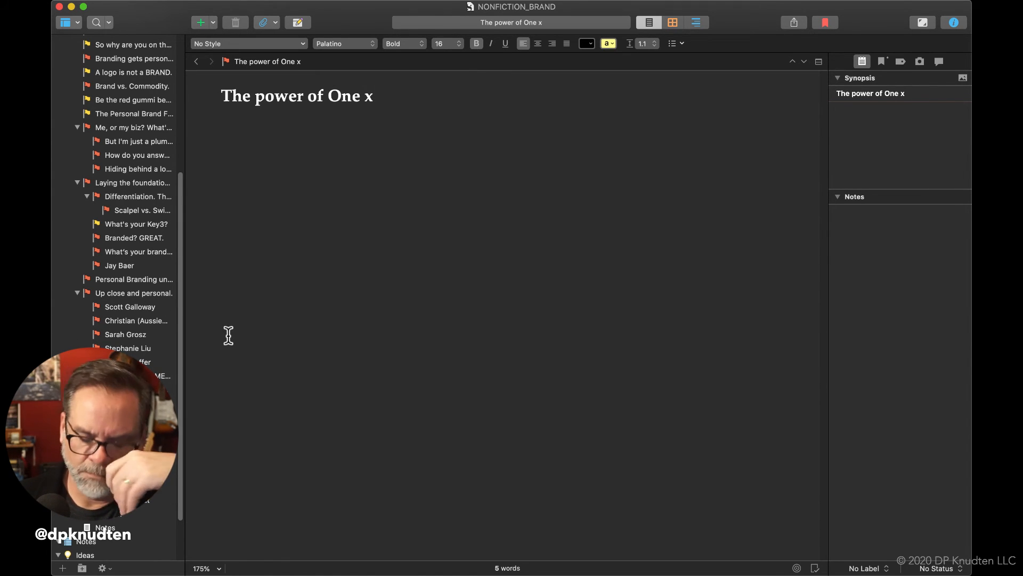
# End the "The power of One x" heading with a period and add "(Force Multiplication)" after it
pyautogui.press('BackSpace')
pyautogui.write(',')
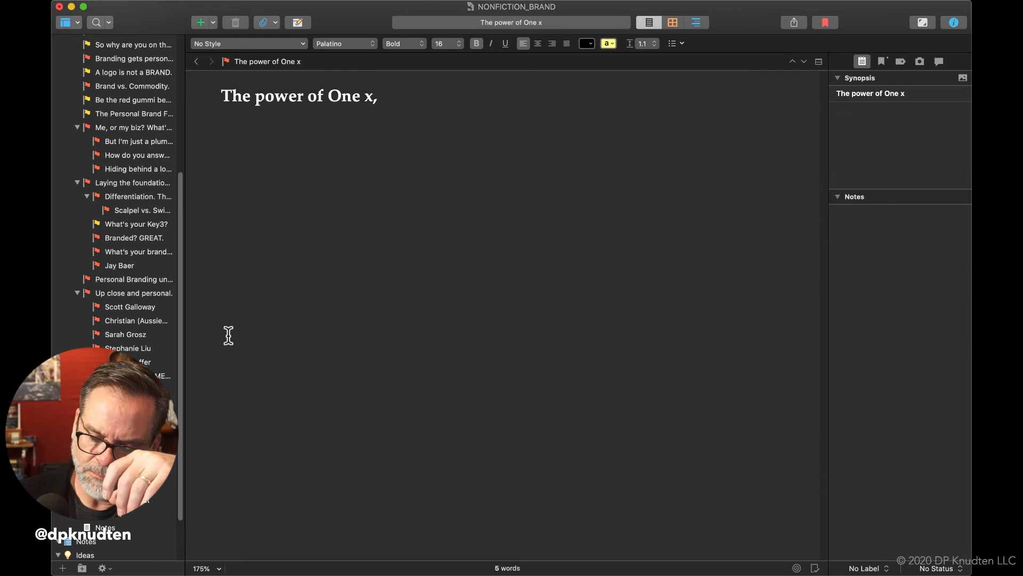
pyautogui.press('BackSpace')
pyautogui.write('.')
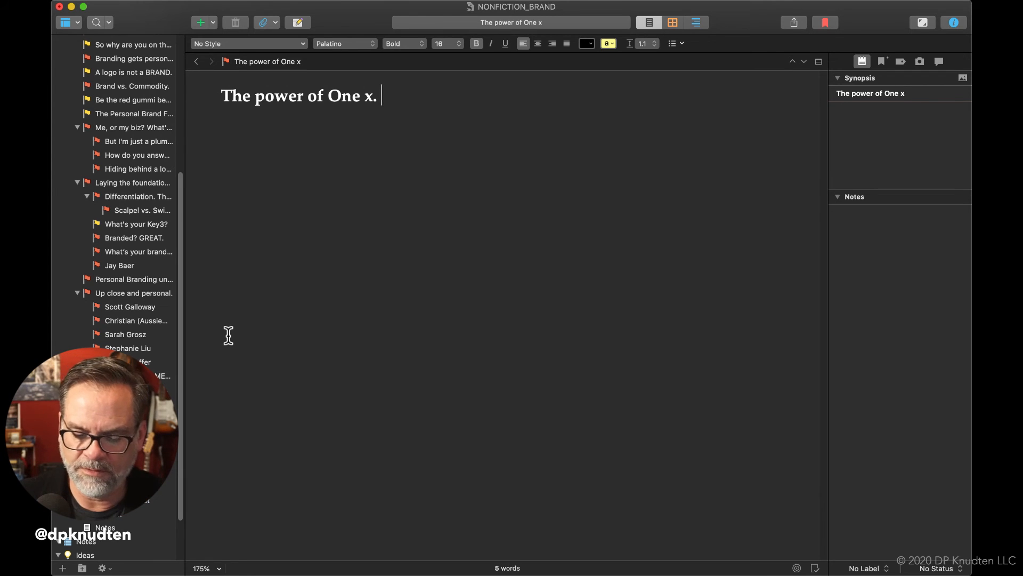
pyautogui.write(' (Force ')
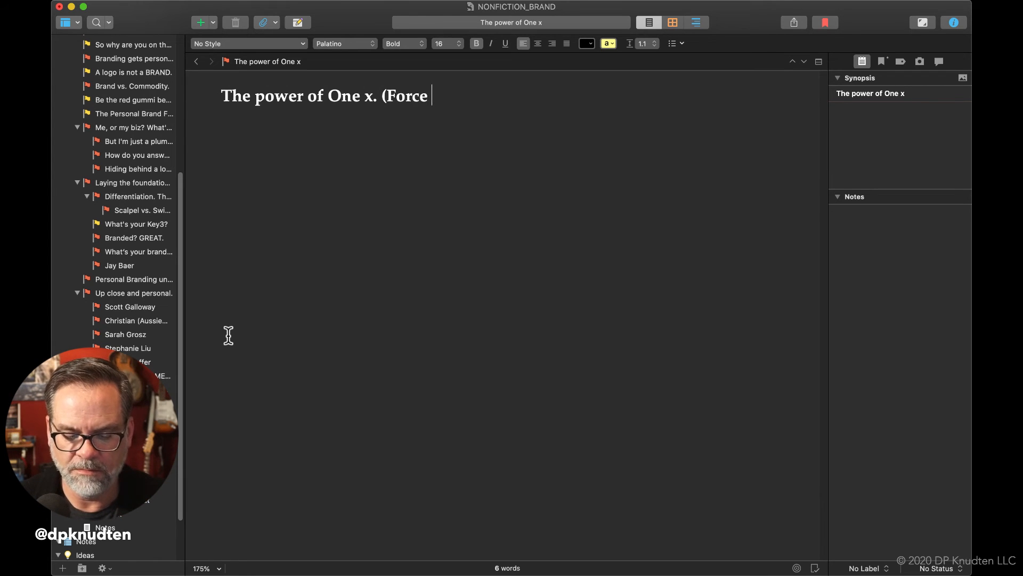
pyautogui.write('Multipl')
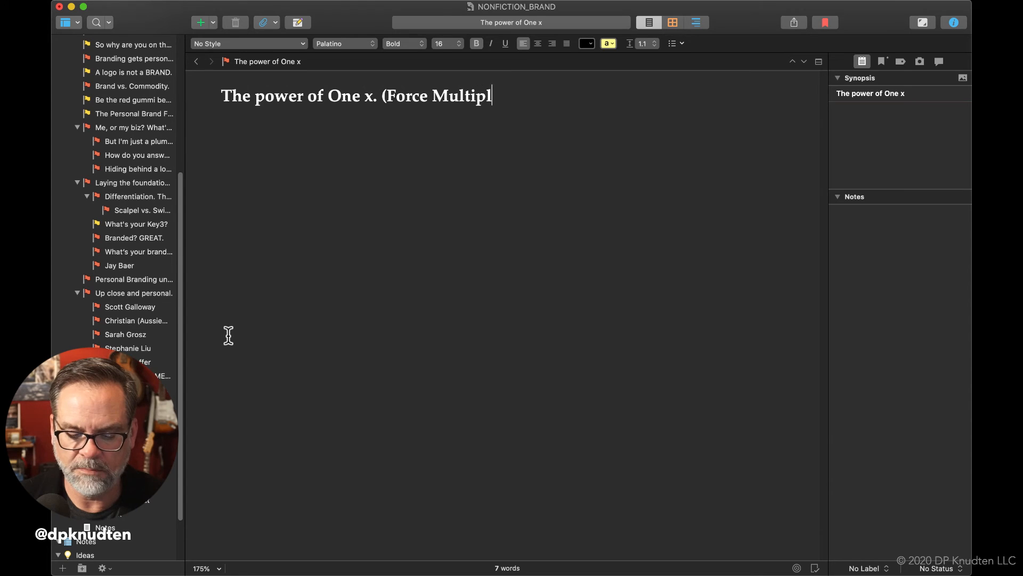
pyautogui.write('ication')
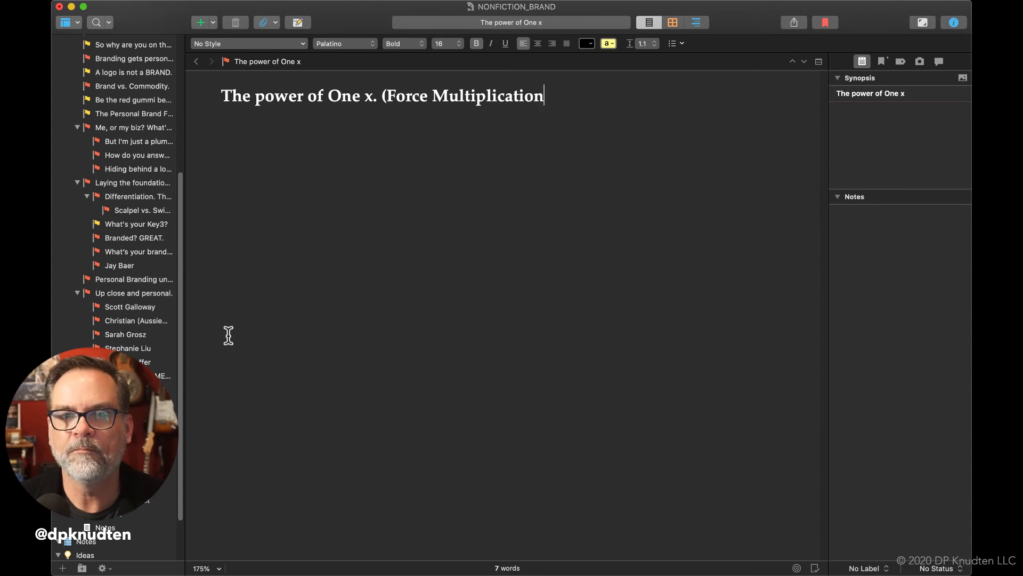
pyautogui.write(')')
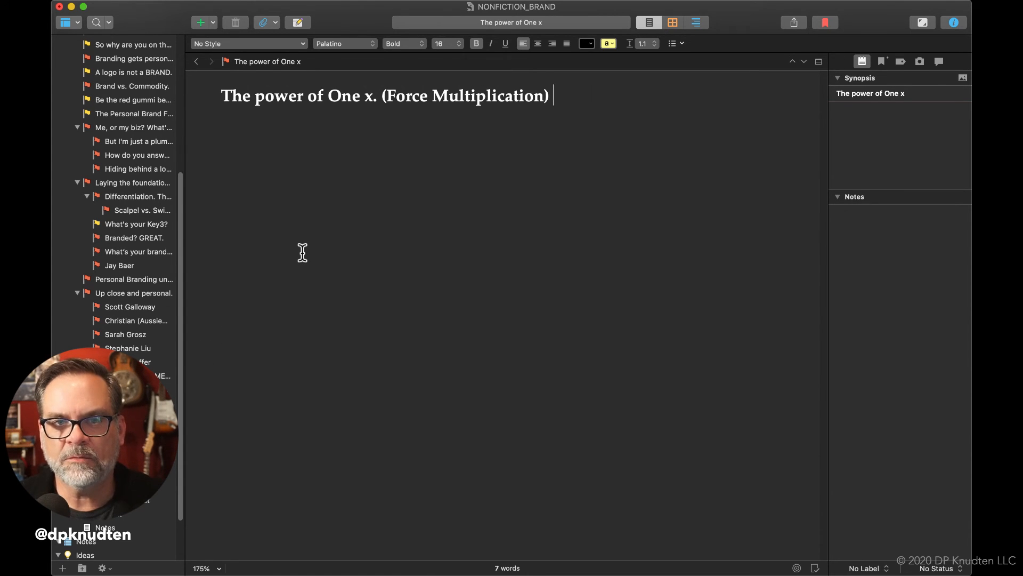
# Move "(Force Multiplication)" onto its own line, leaving one blank line below the heading
pyautogui.click(379, 94)
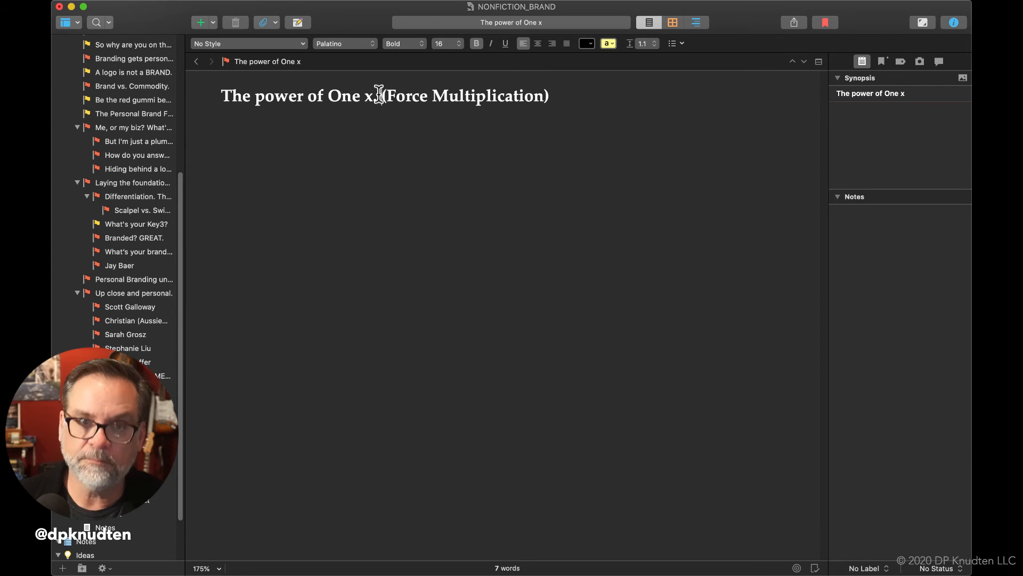
pyautogui.press('Return')
pyautogui.press('Return')
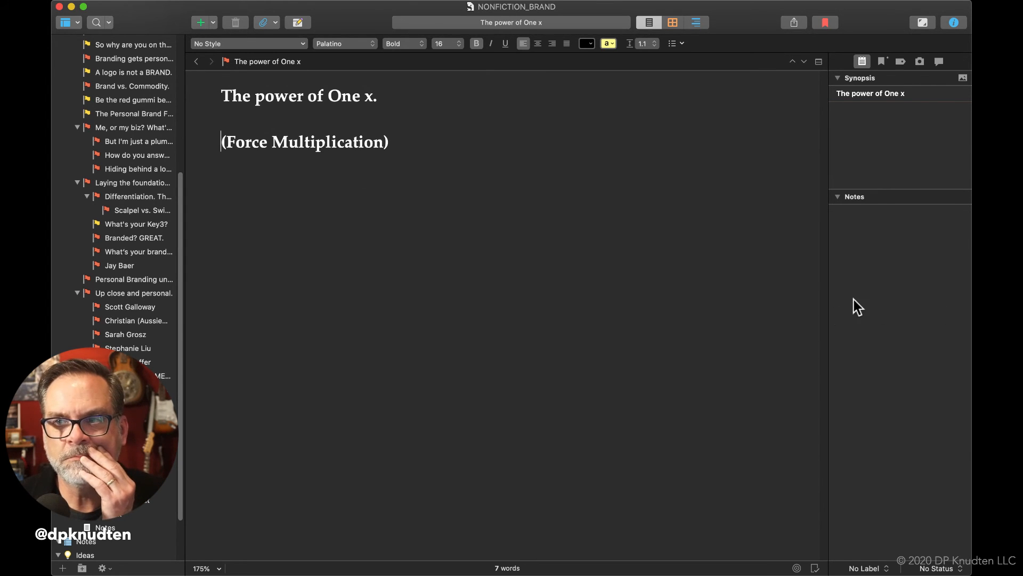
pyautogui.click(627, 362)
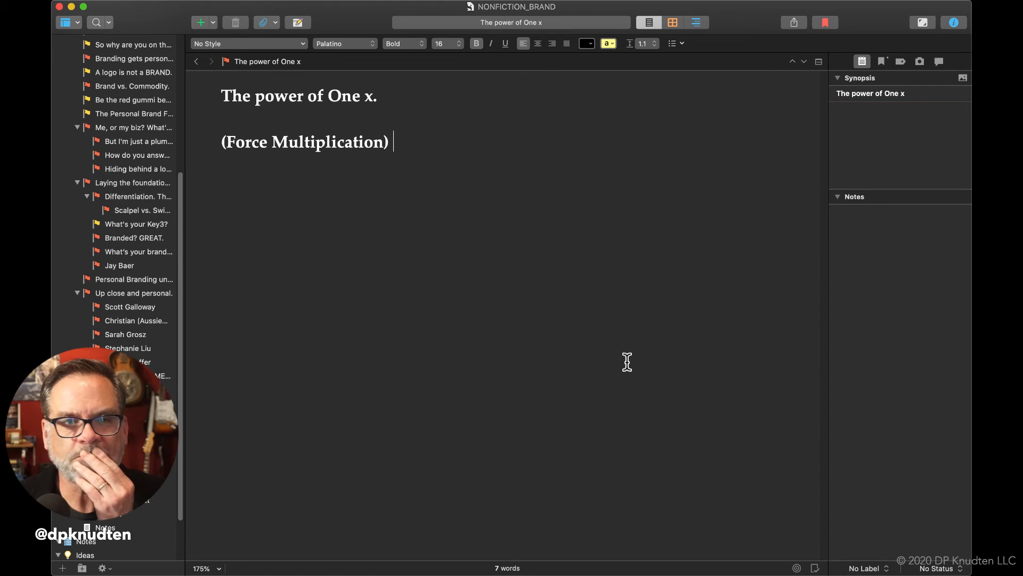